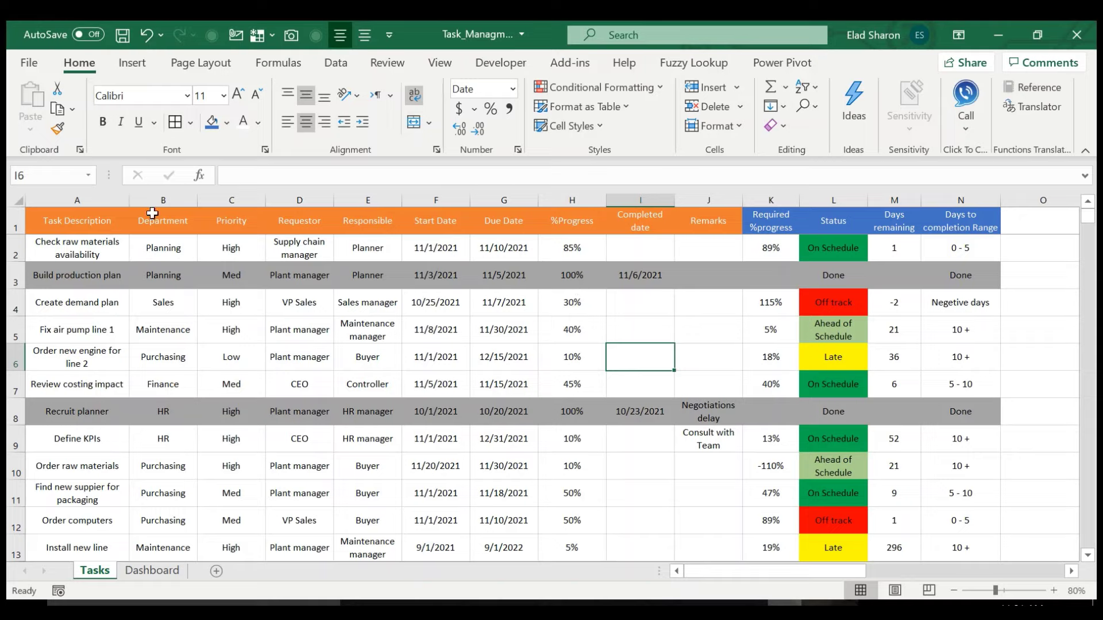
# Highlight the manually entered and calculated column headers, then go to the first task description.
pyautogui.moveTo(77, 221); pyautogui.dragTo(701, 223)
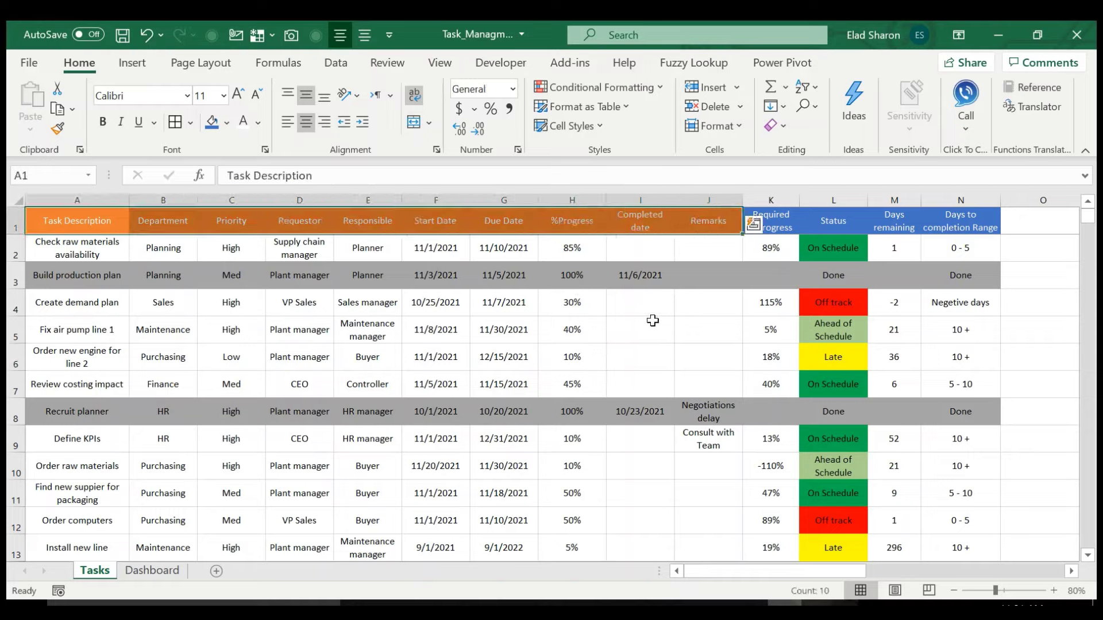
pyautogui.moveTo(775, 225); pyautogui.dragTo(982, 221)
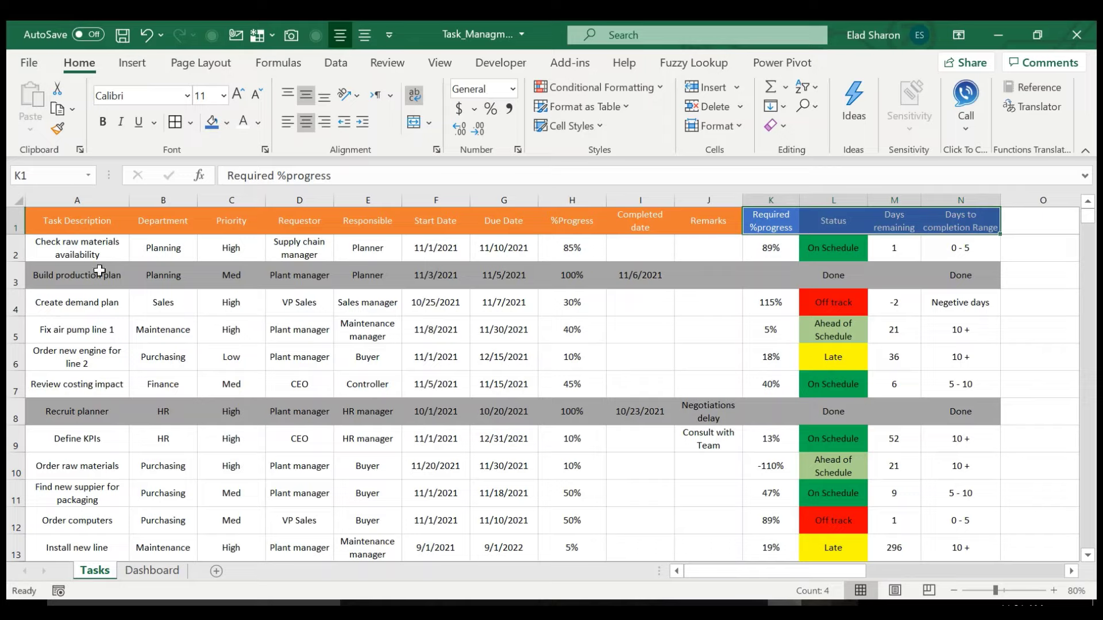
pyautogui.click(109, 225)
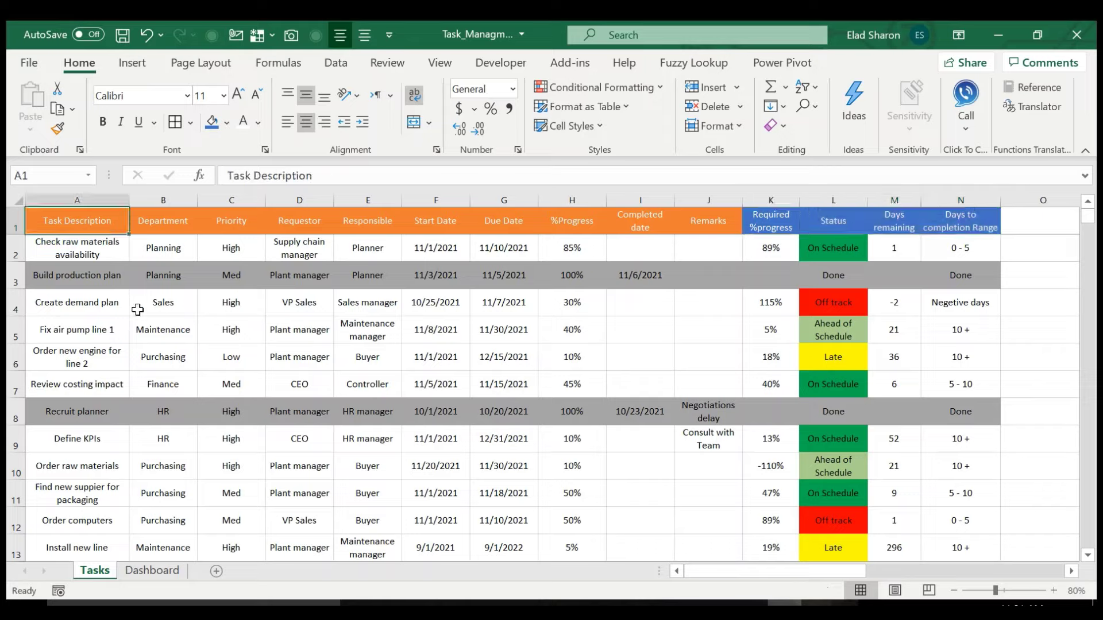
pyautogui.press('Down')
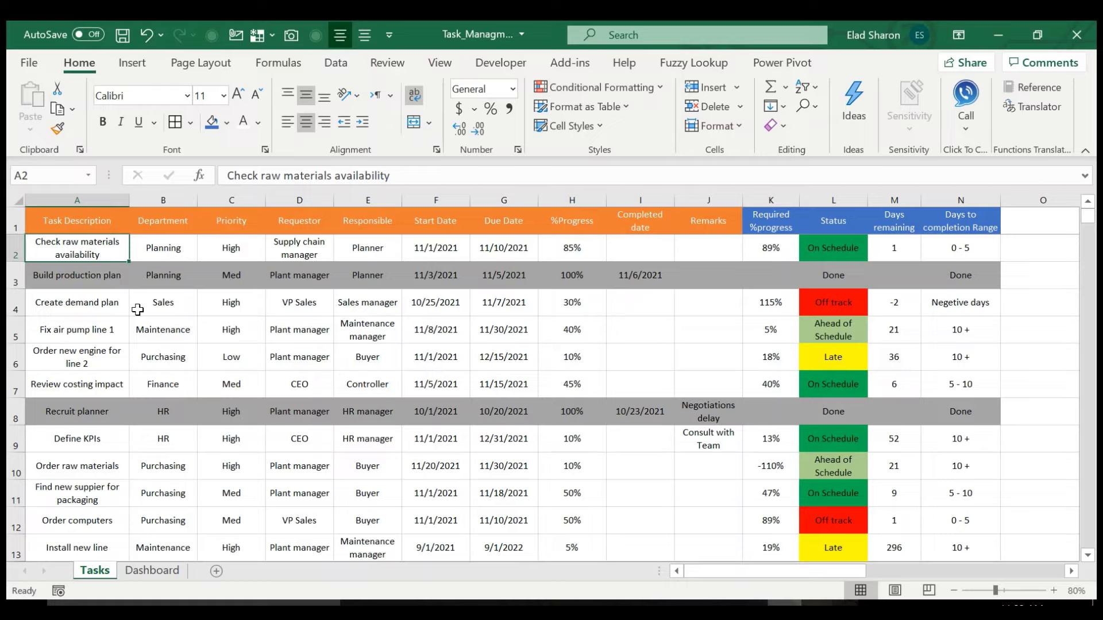
# Review the first task's entries: Planning, High, Planner, 11/1/2021 start, 85% progress, 11/6/2021 completed.
pyautogui.press('Down')
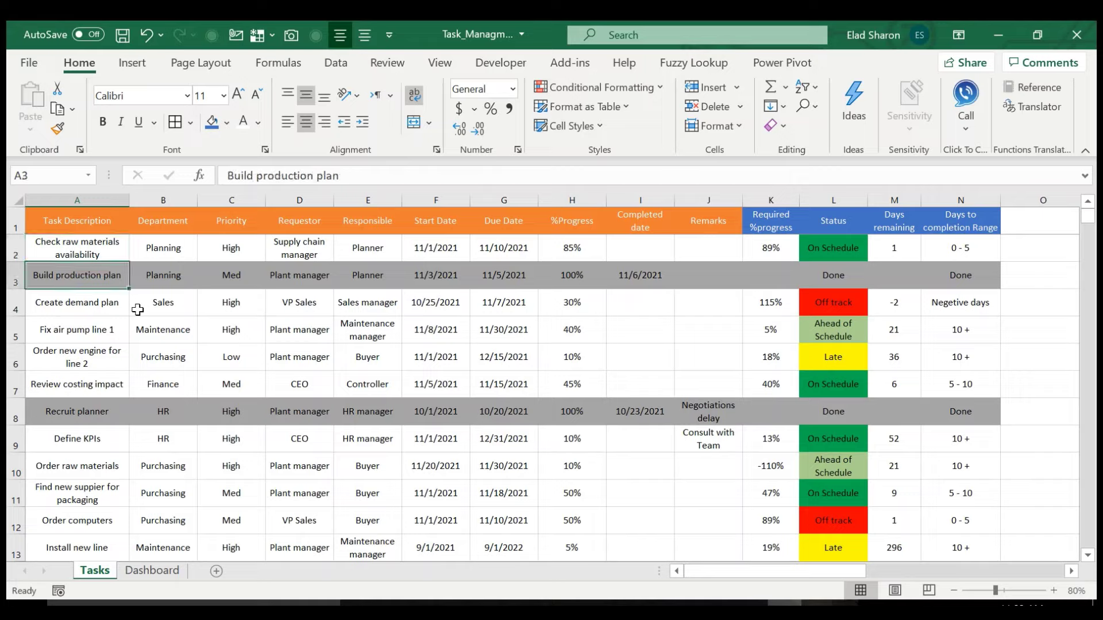
pyautogui.press('Up')
pyautogui.press('Right')
pyautogui.press('Up')
pyautogui.press('Down')
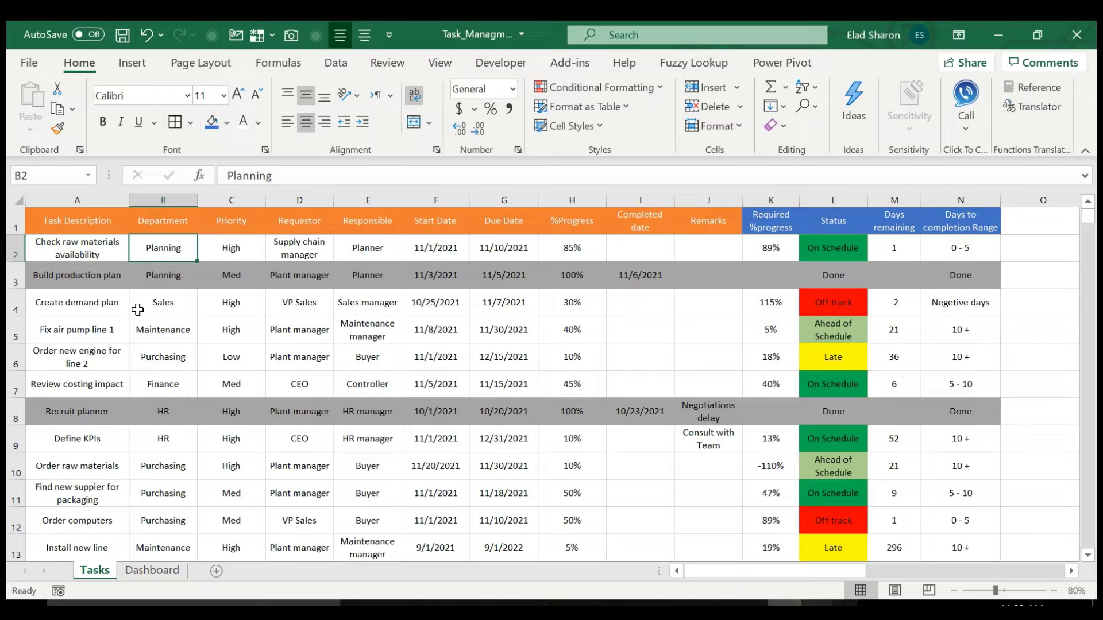
pyautogui.press('Up')
pyautogui.press('Down')
pyautogui.press('Right')
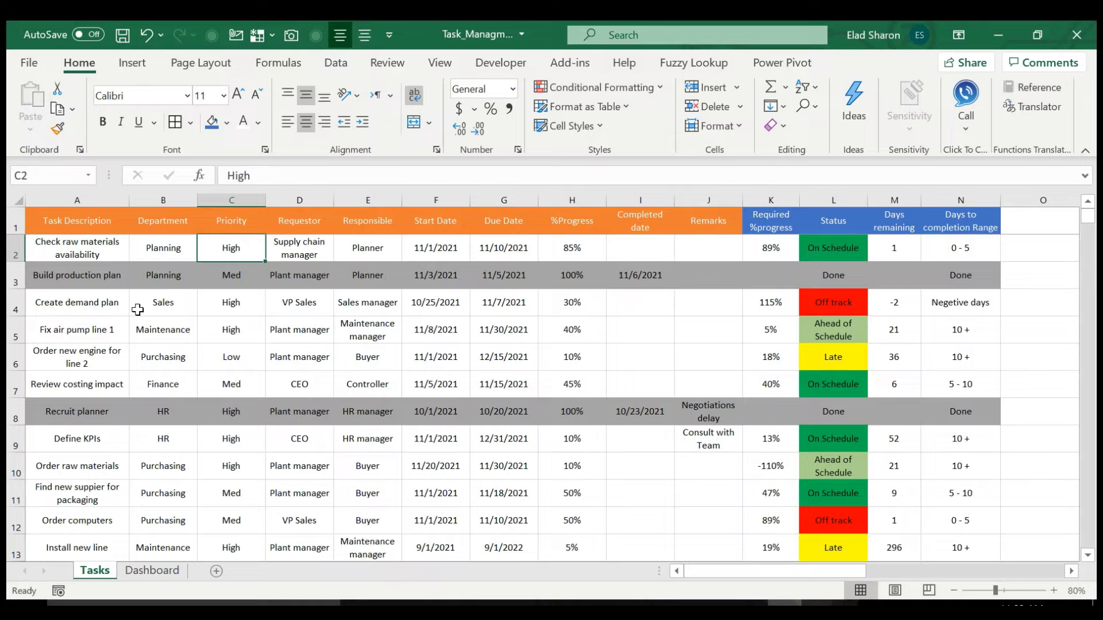
pyautogui.press('Right')
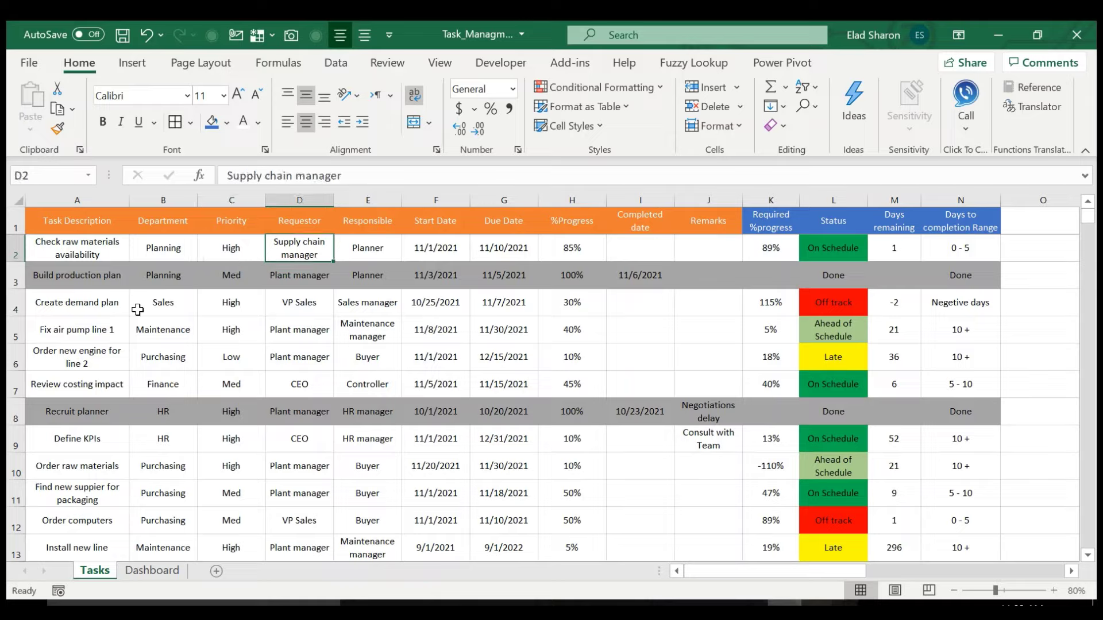
pyautogui.press('Right')
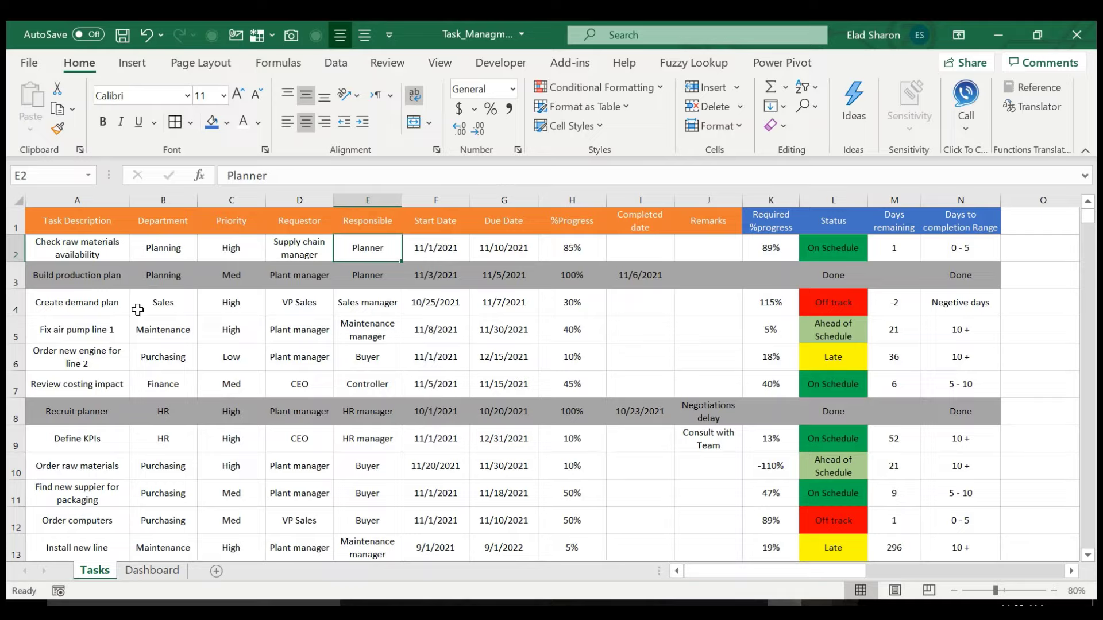
pyautogui.press('Right')
pyautogui.press('Right')
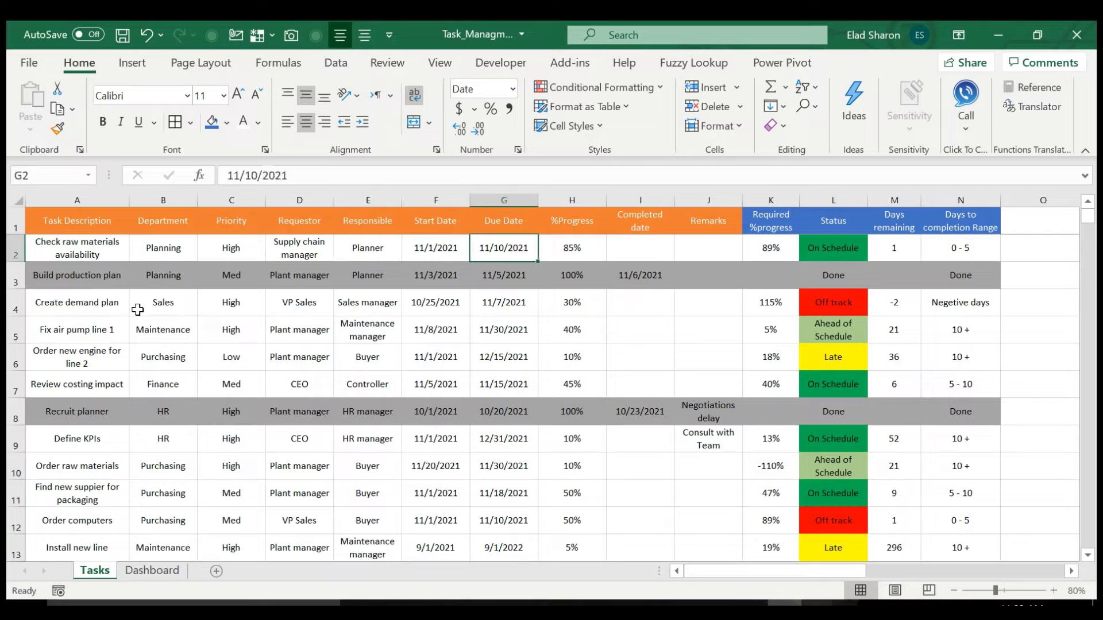
pyautogui.press('Right')
pyautogui.press('Left')
pyautogui.press('Right')
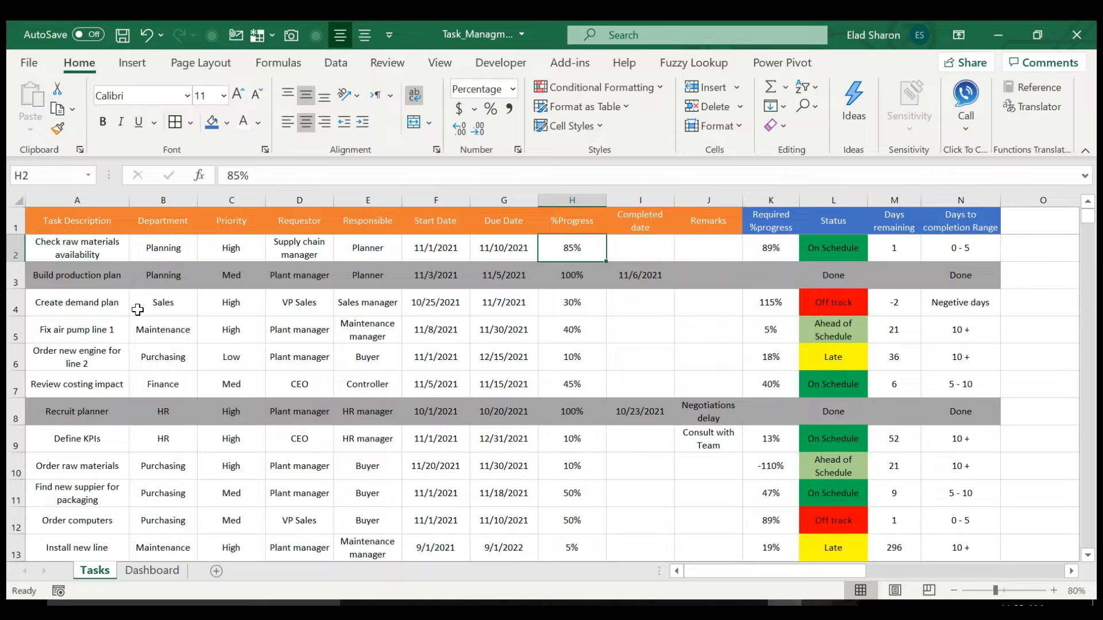
pyautogui.press('Right')
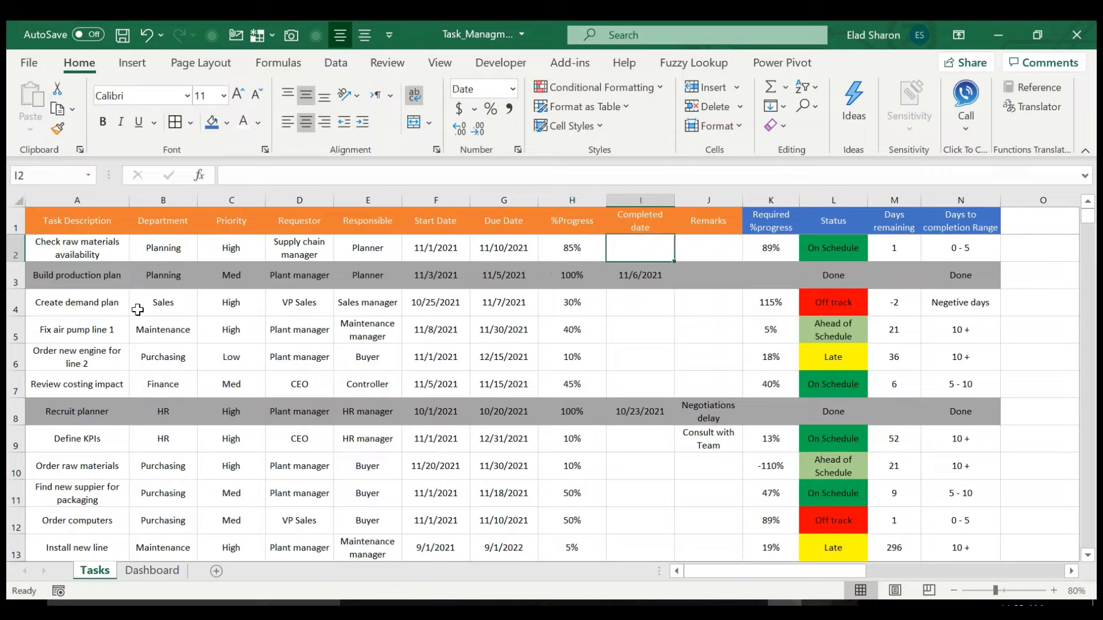
pyautogui.press('Right')
pyautogui.press('Left')
pyautogui.press('Down')
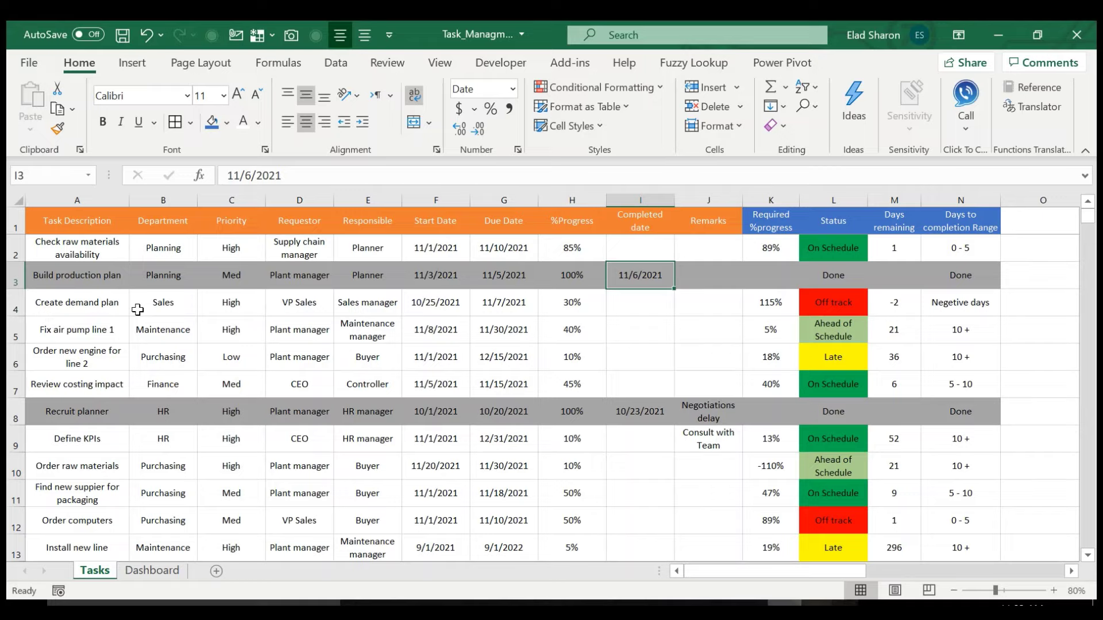
# Inspect the Required %progress, Status, Days remaining and Days to completion Range formulas in row 2.
pyautogui.press('Up')
pyautogui.press('Right')
pyautogui.press('Right')
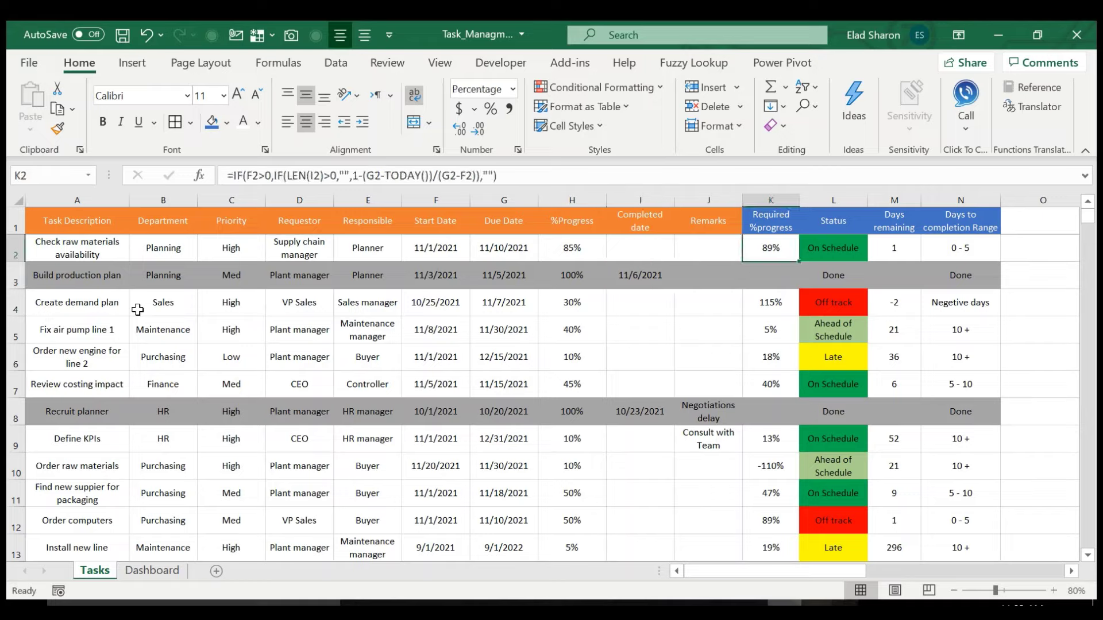
pyautogui.press('Right')
pyautogui.press('Right')
pyautogui.press('Right')
pyautogui.press('Left')
pyautogui.press('Left')
pyautogui.press('Left')
pyautogui.press('Left')
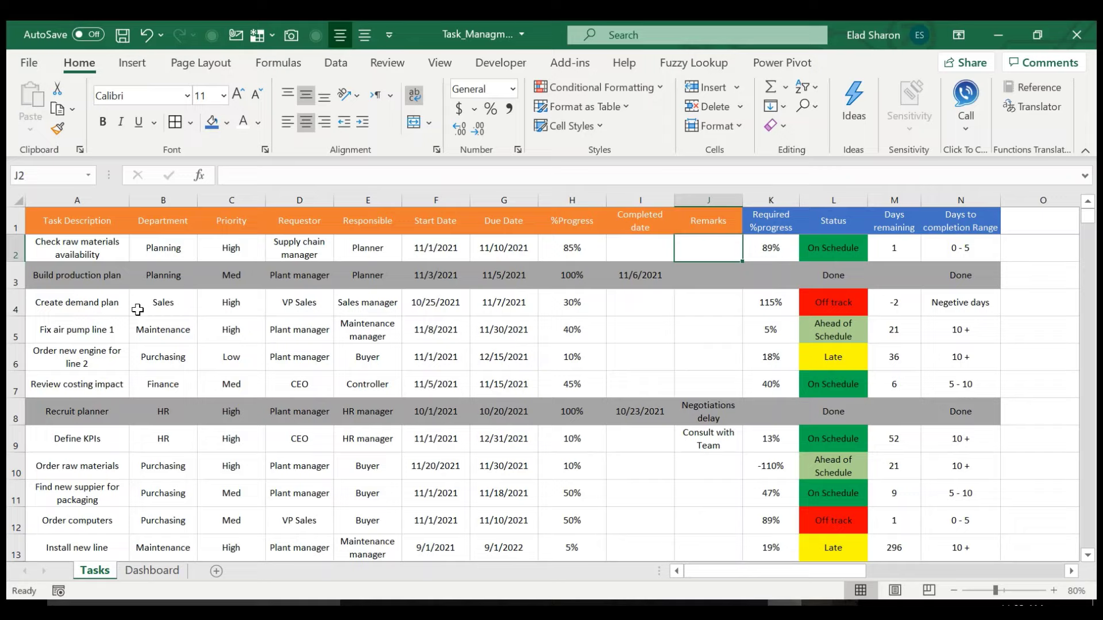
pyautogui.press('Right')
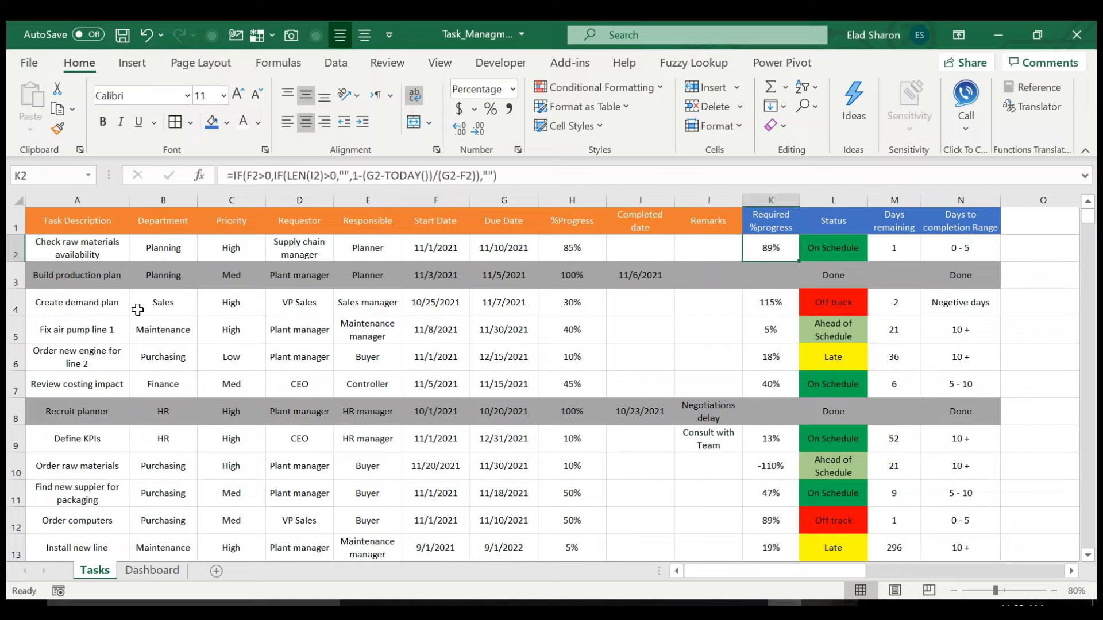
pyautogui.press('Left')
pyautogui.press('Left')
pyautogui.press('Left')
pyautogui.press('Left')
pyautogui.press('Left')
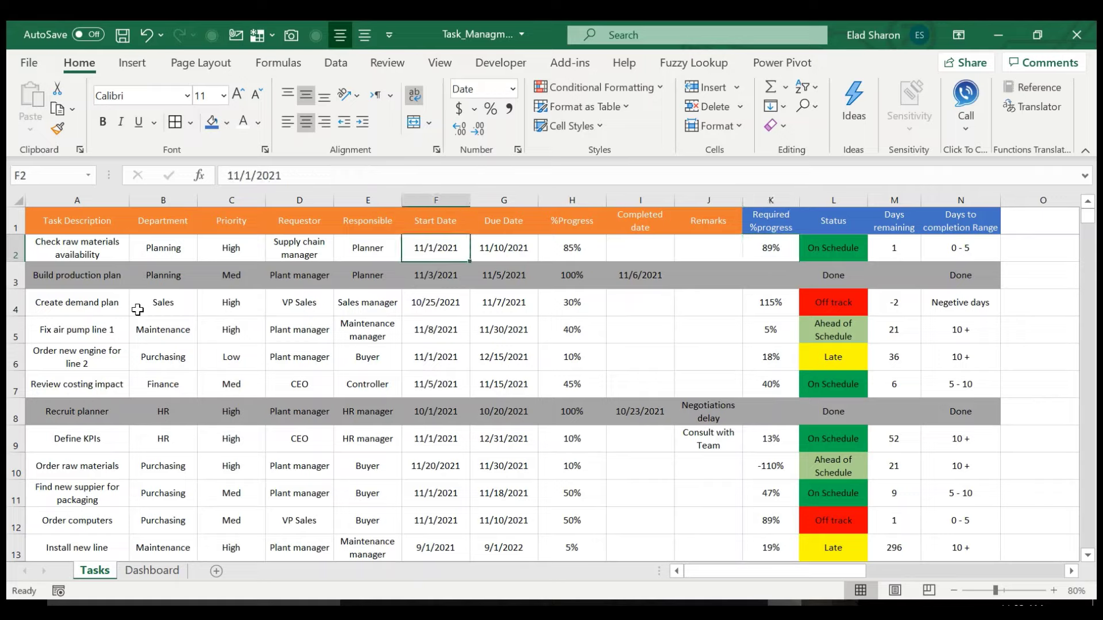
pyautogui.press('Right')
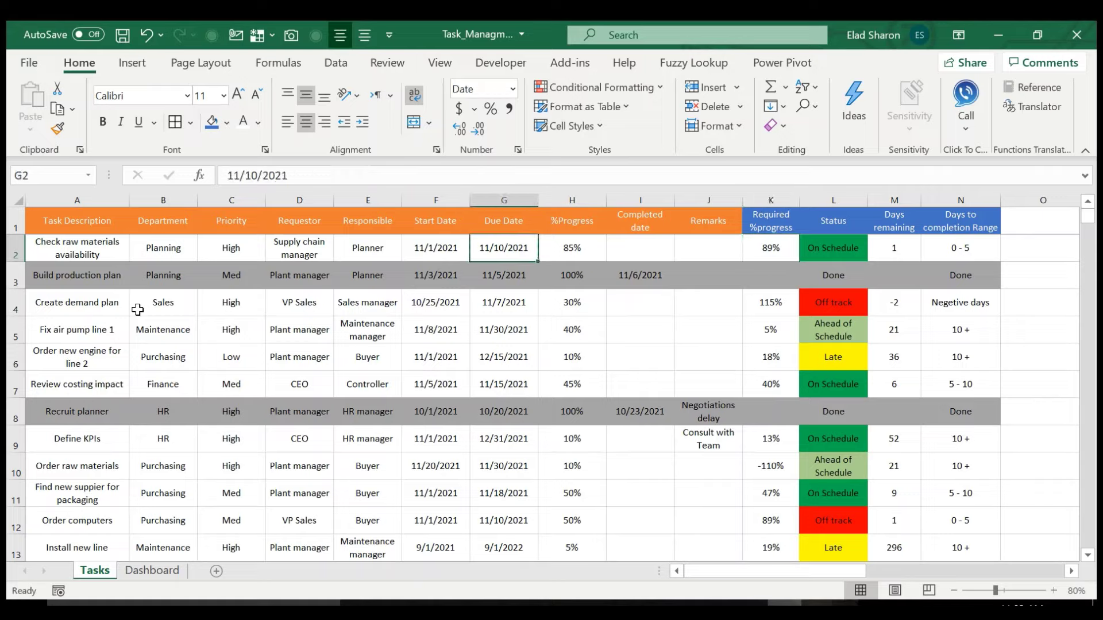
pyautogui.press('Right')
pyautogui.press('Right')
pyautogui.press('Right')
pyautogui.press('Right')
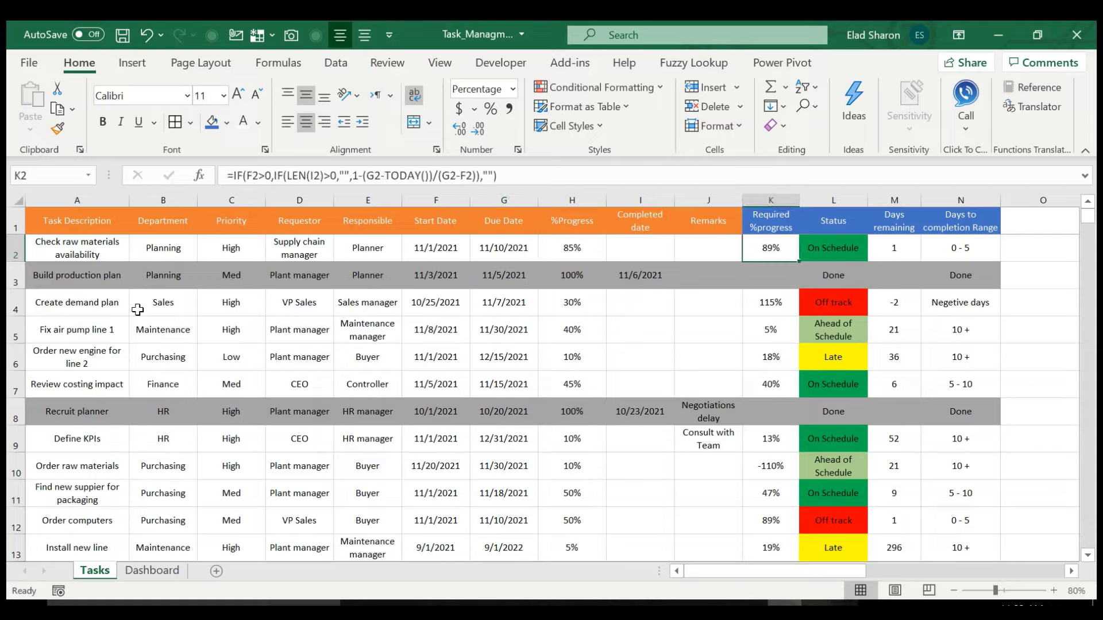
pyautogui.press('Left')
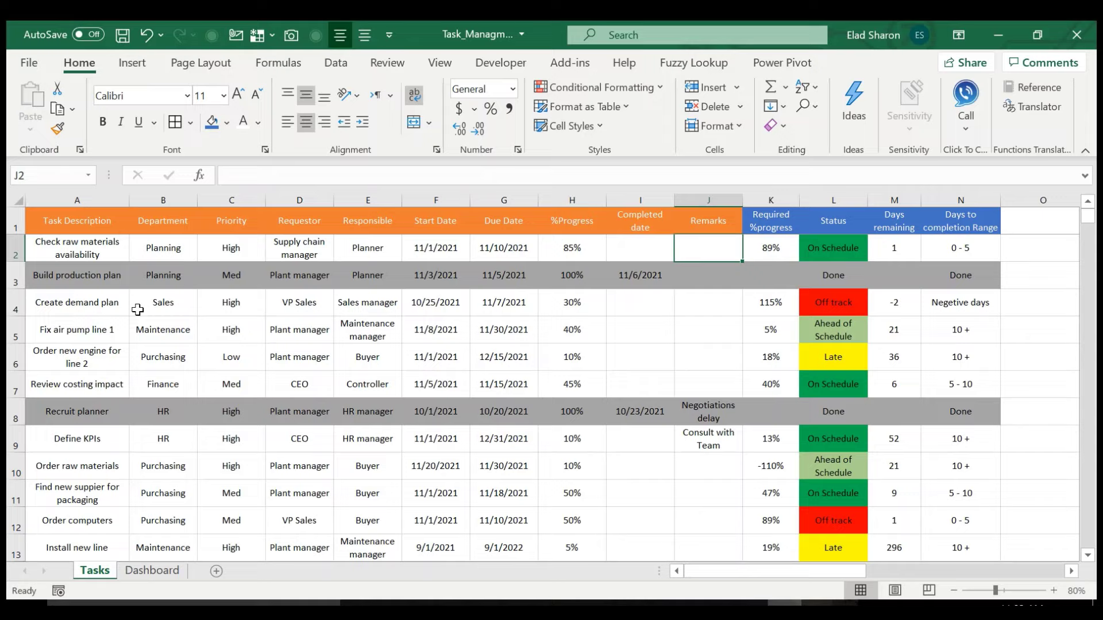
pyautogui.press('Left')
pyautogui.press('Left')
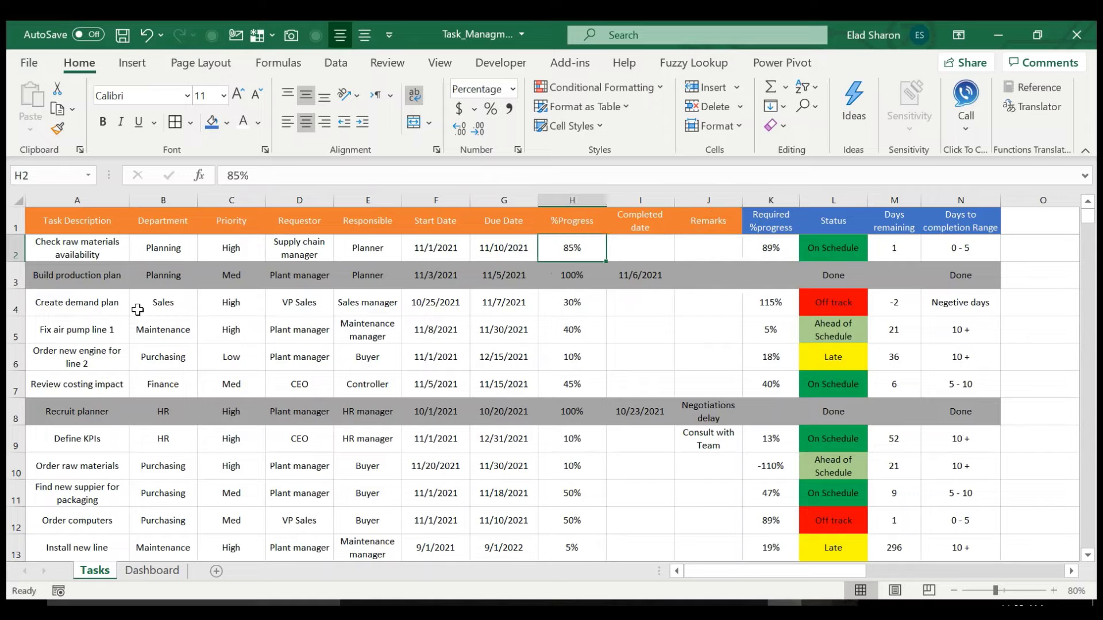
pyautogui.press('Right')
pyautogui.press('Right')
pyautogui.press('Right')
pyautogui.press('Right')
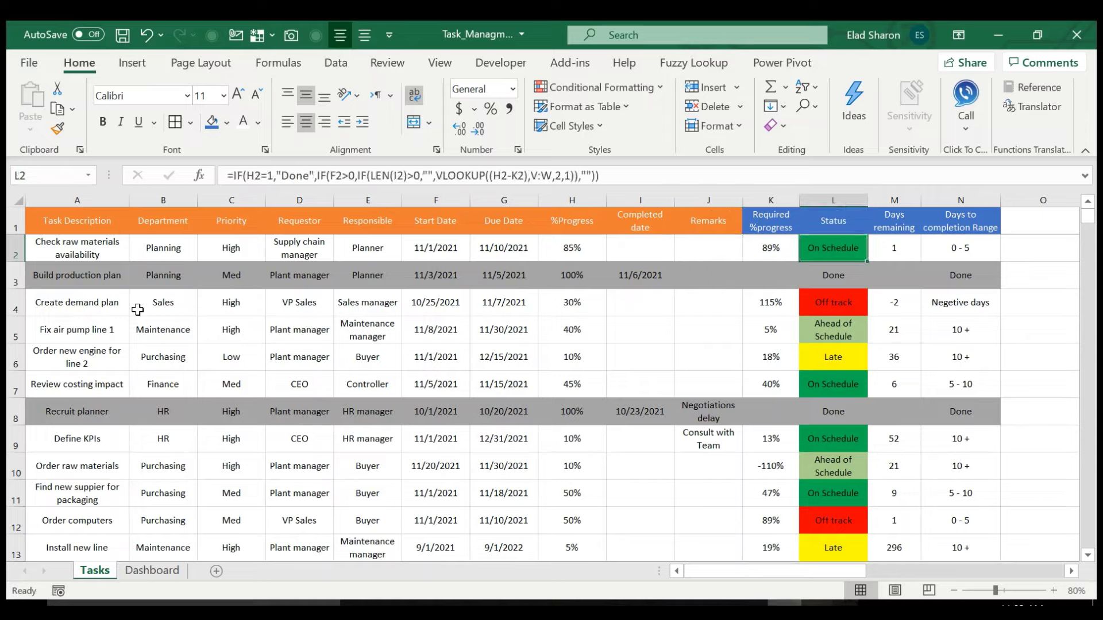
pyautogui.press('Right')
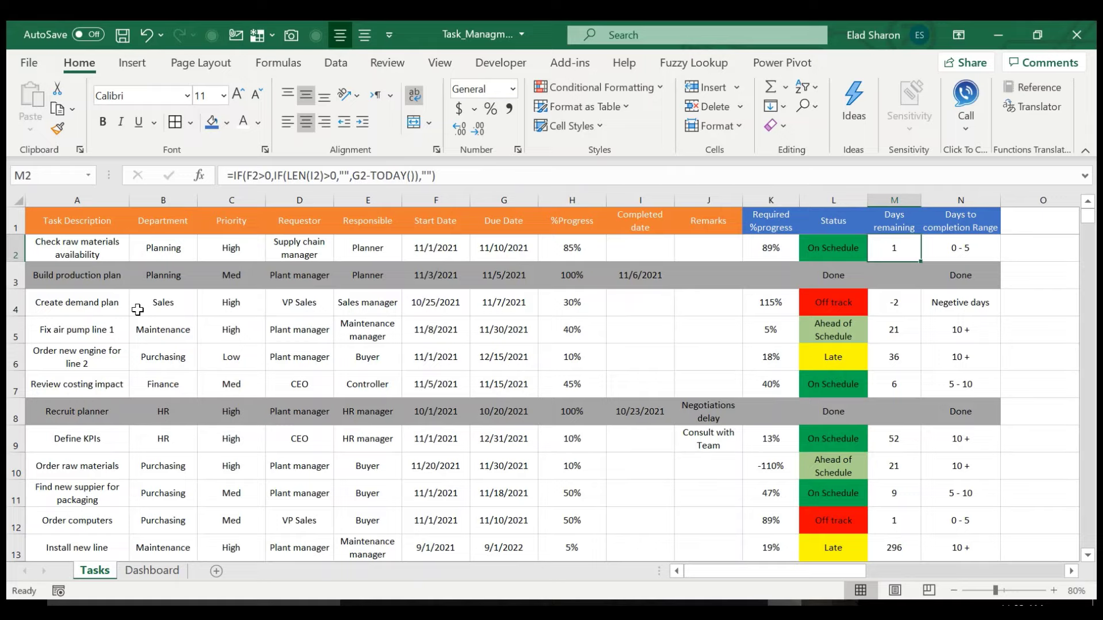
pyautogui.press('Right')
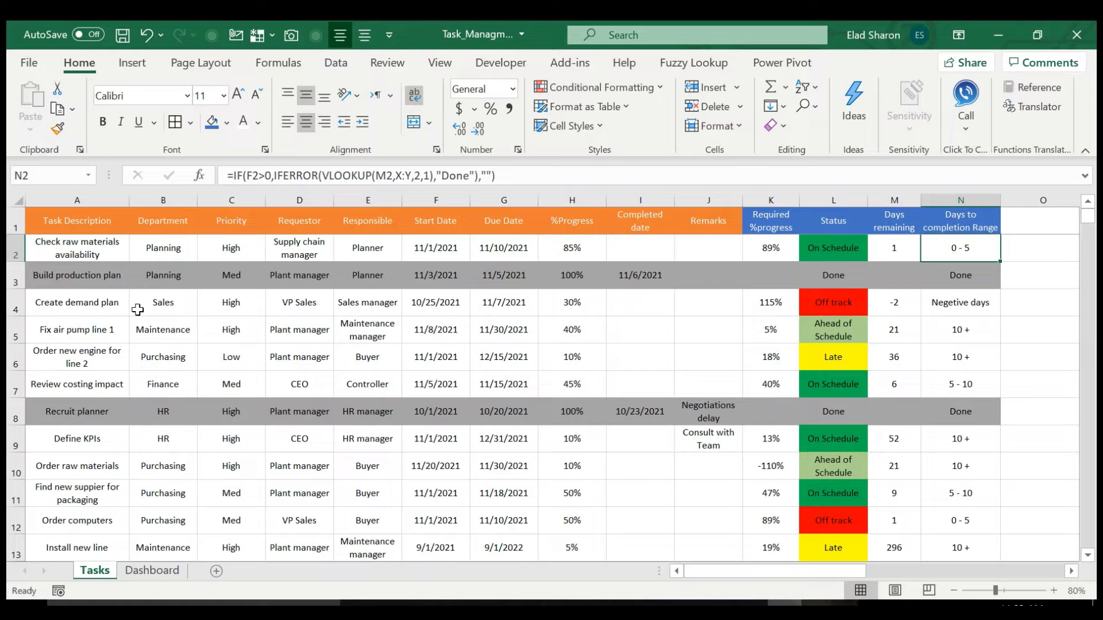
pyautogui.press('Left')
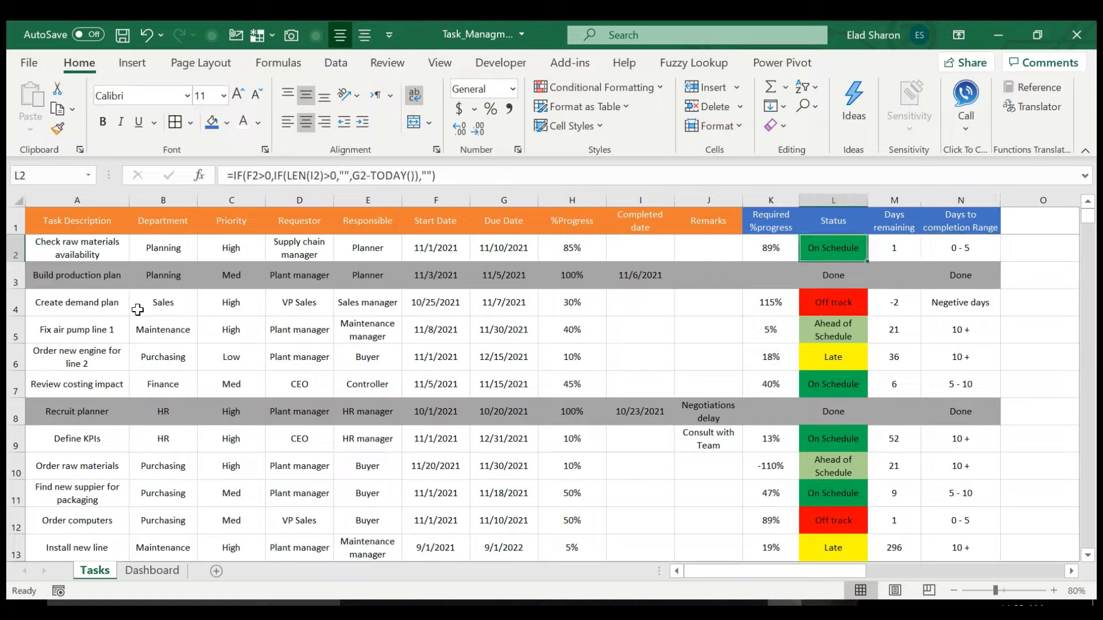
pyautogui.press('Left')
pyautogui.press('Right')
pyautogui.press('Right')
pyautogui.press('Left')
pyautogui.press('Left')
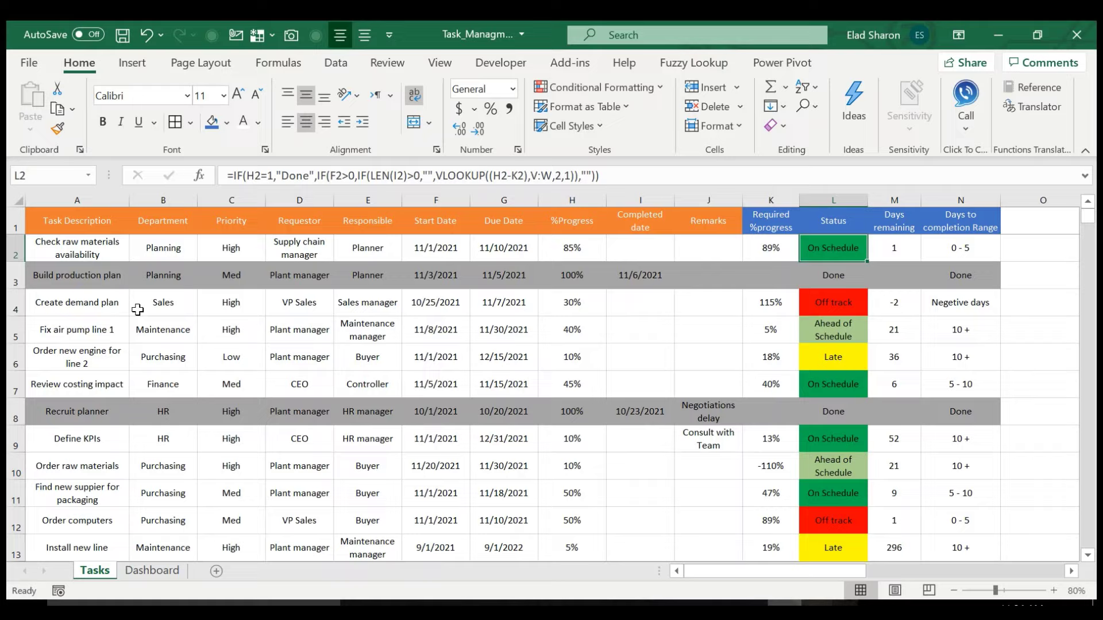
pyautogui.press('Right')
pyautogui.press('Right')
pyautogui.press('Left')
pyautogui.press('Right')
pyautogui.press('Right')
pyautogui.press('Right')
pyautogui.press('Right')
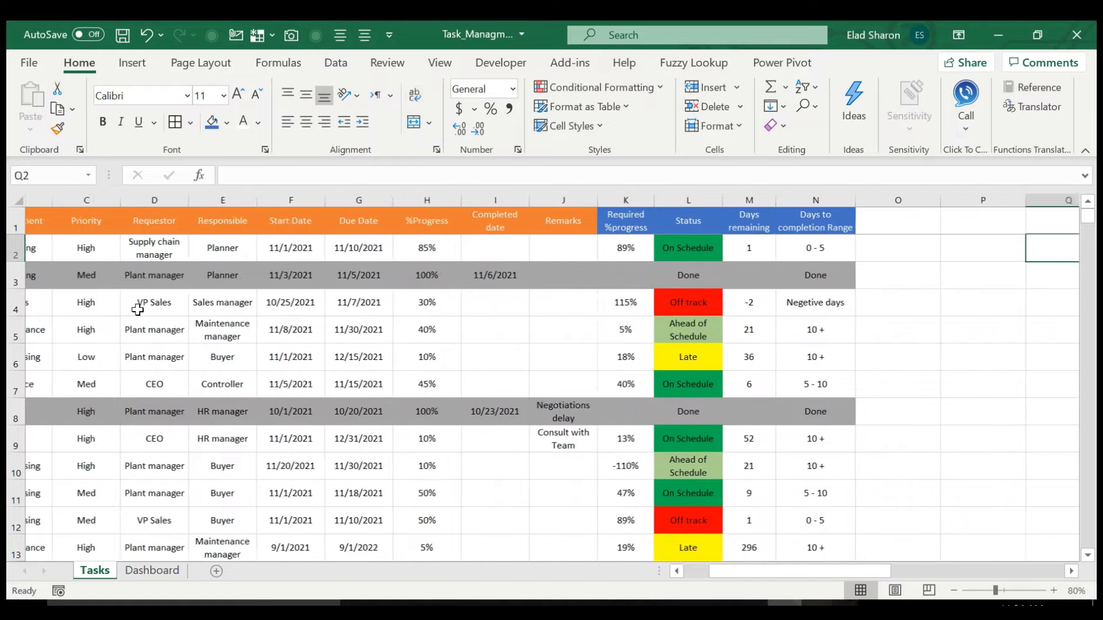
# Review the Status lookup thresholds: Off track -99900%, Late -15%, On Schedule -5%, Ahead of Schedule 10%.
pyautogui.press('Right')
pyautogui.press('Right')
pyautogui.press('Right')
pyautogui.press('Right')
pyautogui.press('Right')
pyautogui.press('Right')
pyautogui.press('Right')
pyautogui.press('Right')
pyautogui.press('Right')
pyautogui.press('Right')
pyautogui.press('Left')
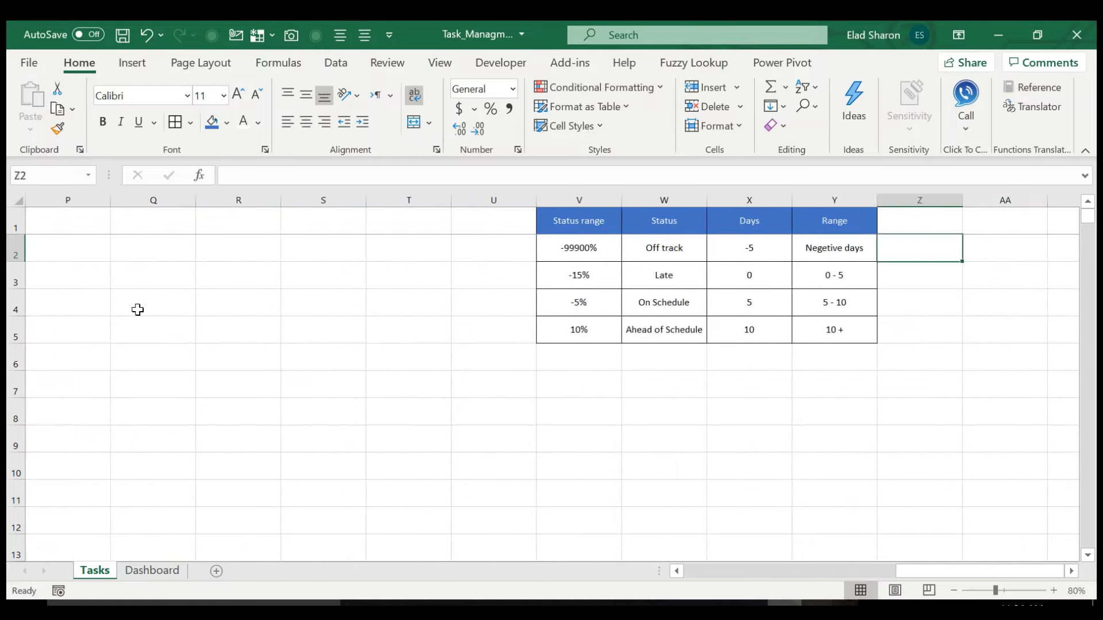
pyautogui.press('Left')
pyautogui.press('Left')
pyautogui.press('Left')
pyautogui.press('Left')
pyautogui.press('Right')
pyautogui.press('Right')
pyautogui.press('Left')
pyautogui.press('Left')
pyautogui.press('Left')
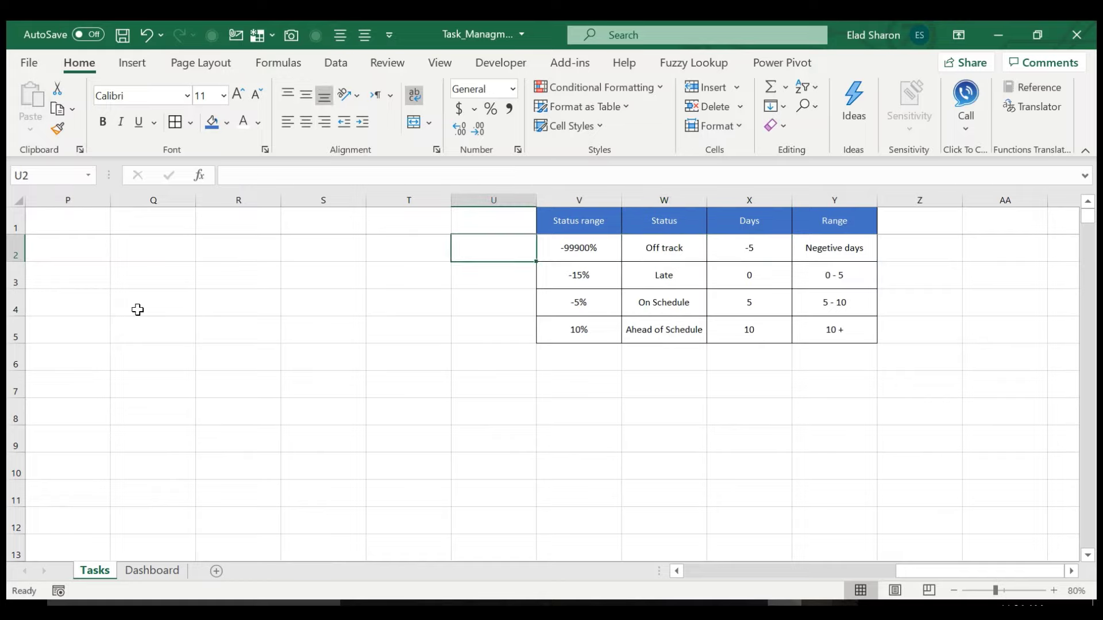
pyautogui.press('Right')
pyautogui.press('Up')
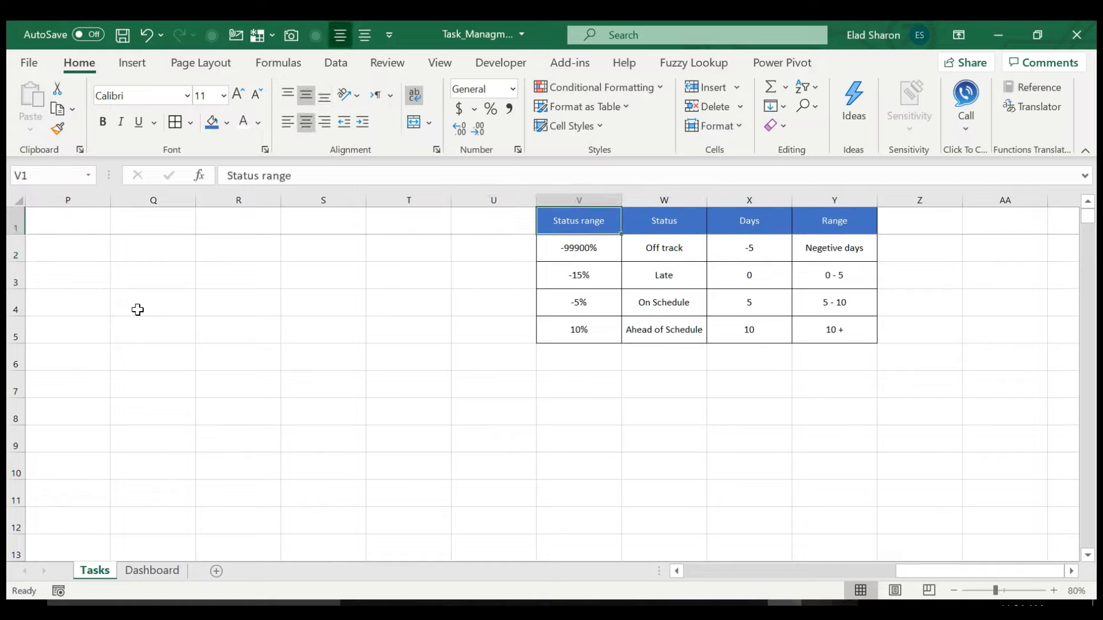
pyautogui.press('Down')
pyautogui.press('Up')
pyautogui.press('Right')
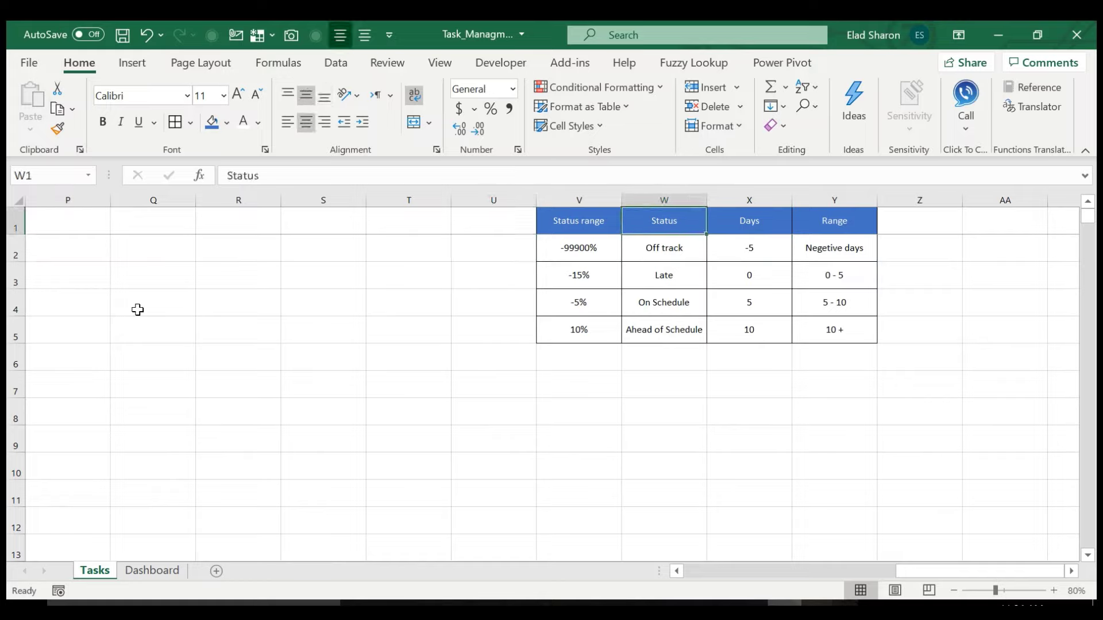
pyautogui.press('Down')
pyautogui.press('Left')
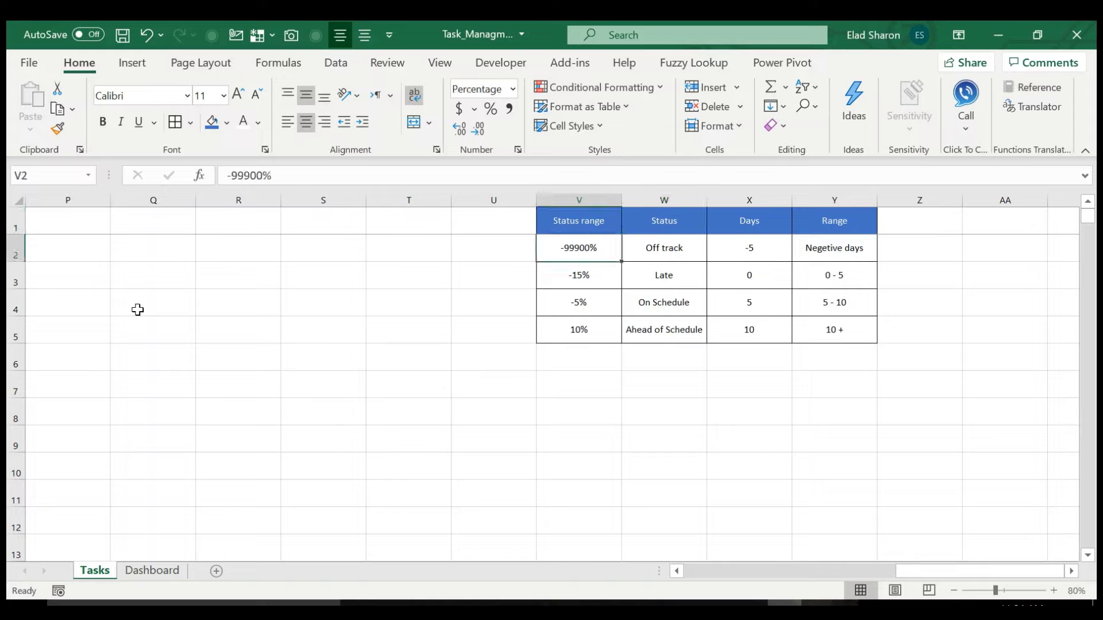
pyautogui.press('Right')
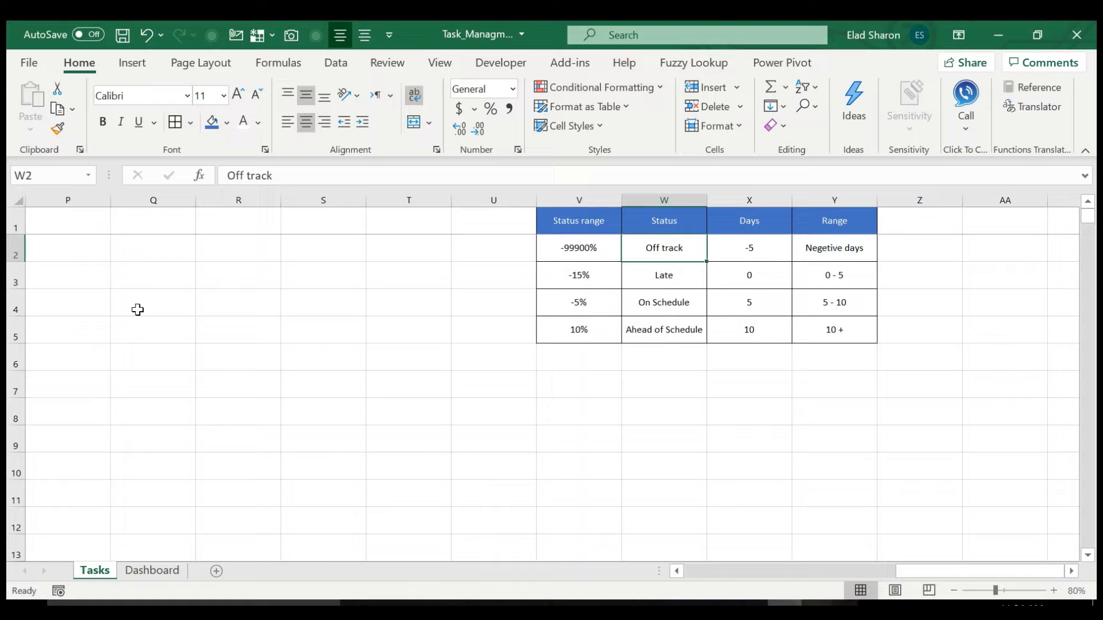
pyautogui.press('Down')
pyautogui.press('Left')
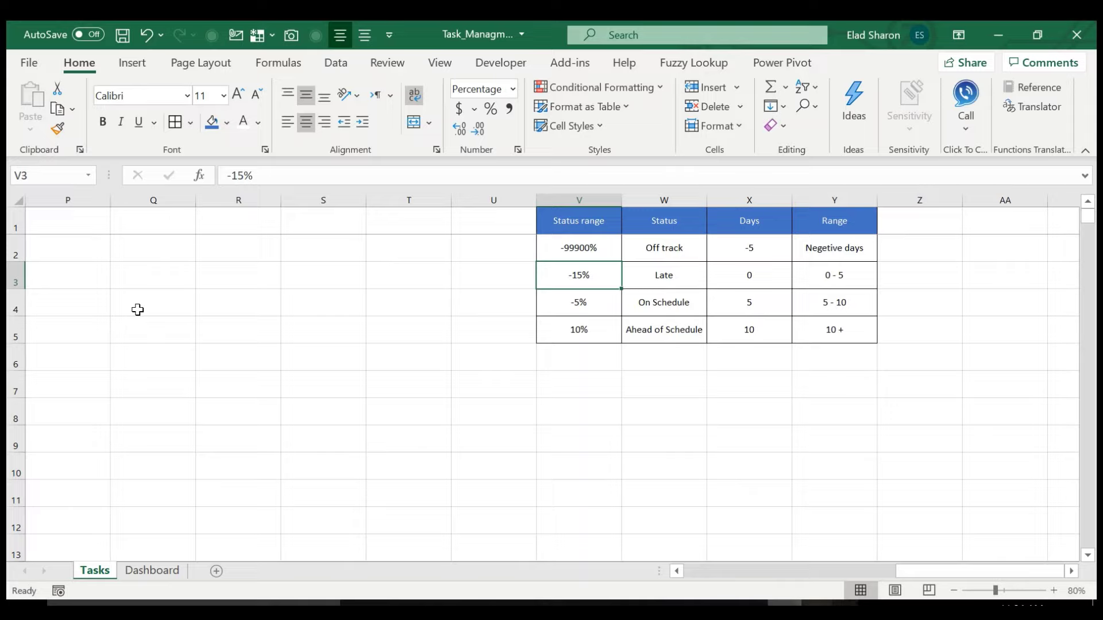
pyautogui.press('Right')
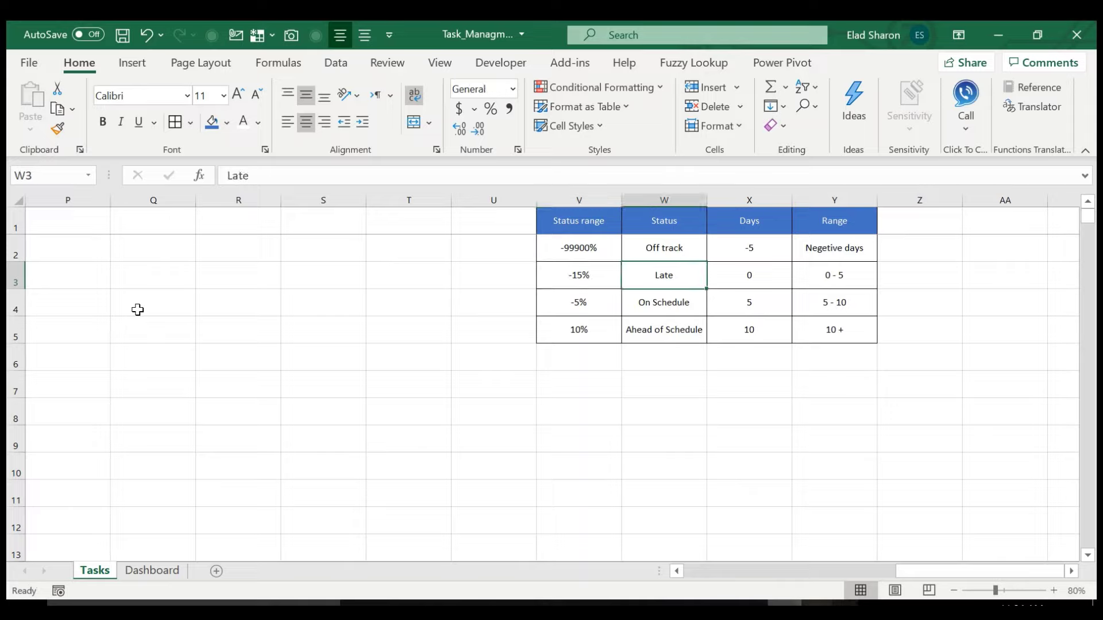
pyautogui.press('Left')
pyautogui.press('Down')
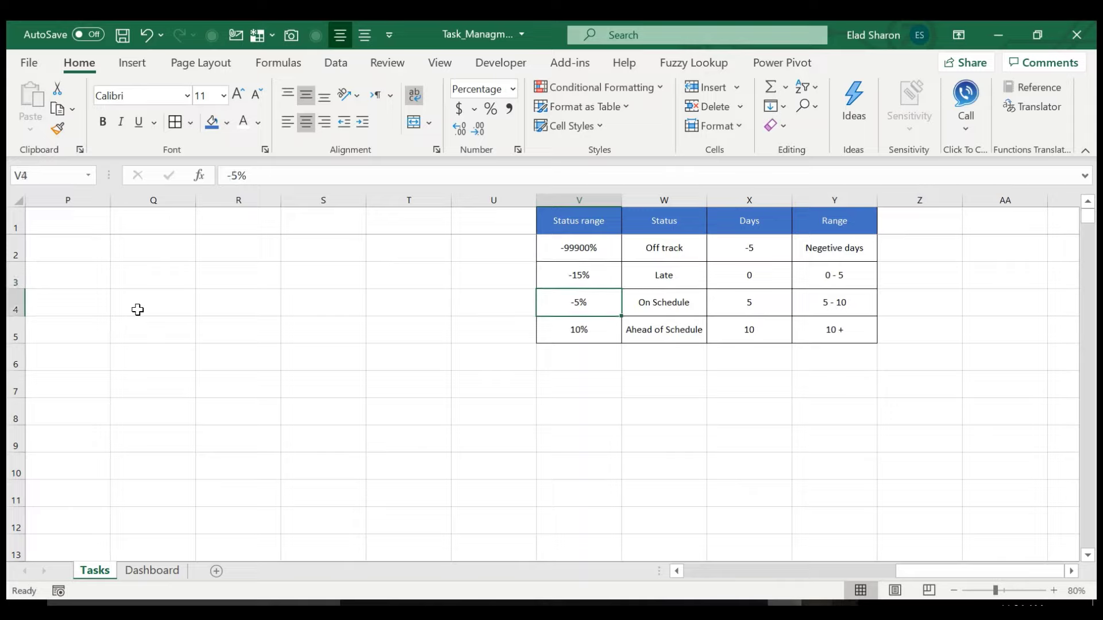
pyautogui.press('Right')
pyautogui.press('Left')
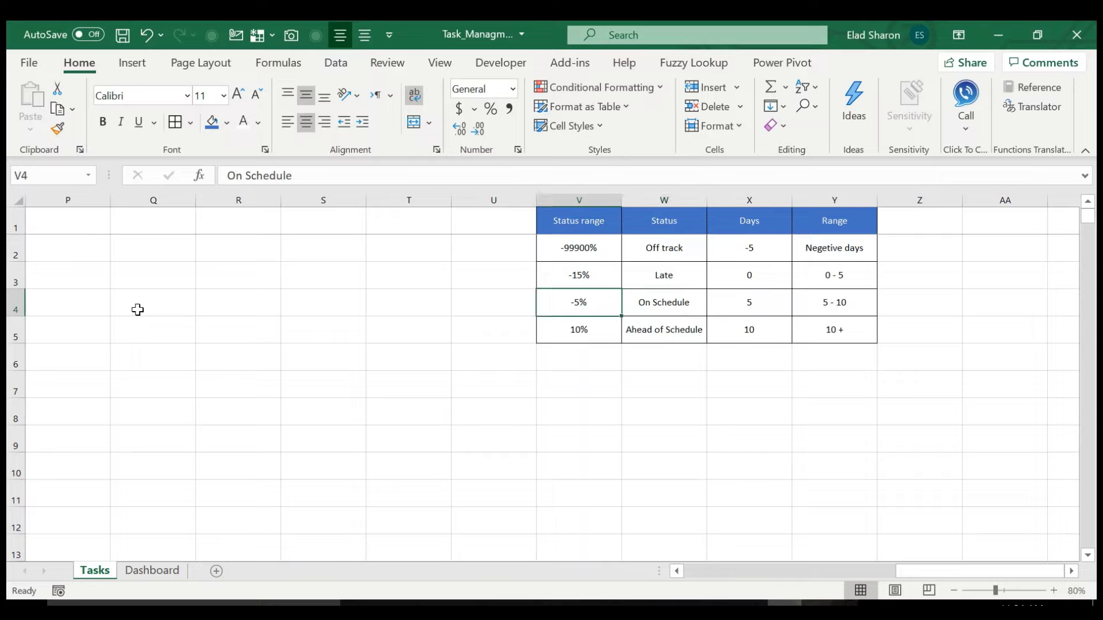
pyautogui.press('Right')
pyautogui.press('Left')
pyautogui.press('Down')
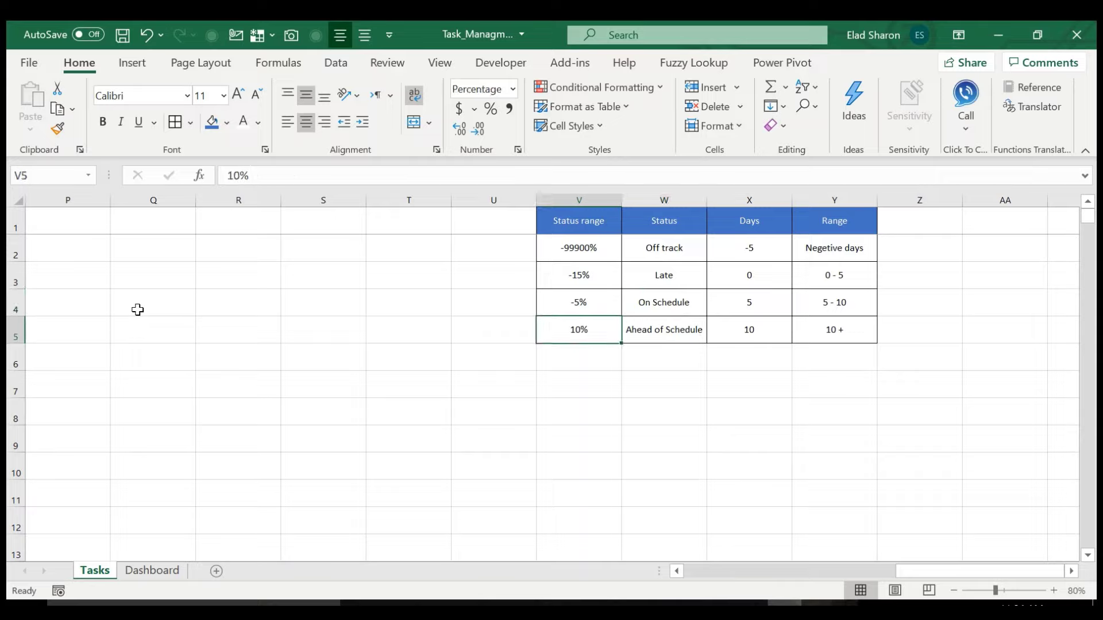
pyautogui.press('Up')
pyautogui.press('Down')
pyautogui.press('Right')
pyautogui.press('Left')
pyautogui.press('Up')
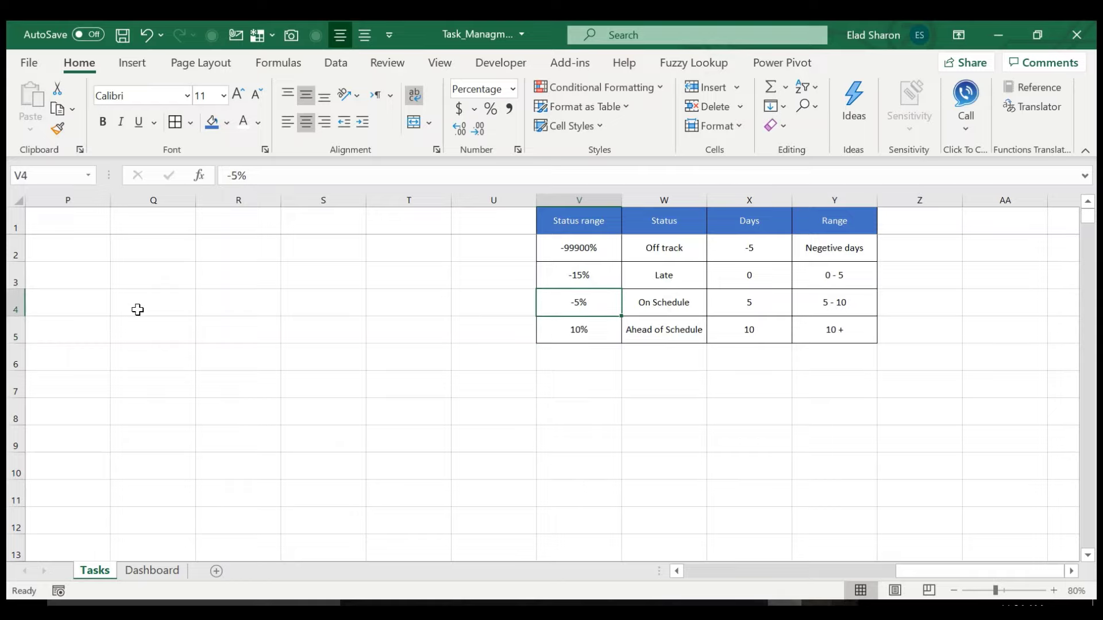
pyautogui.press('Down')
pyautogui.press('Right')
pyautogui.press('Up')
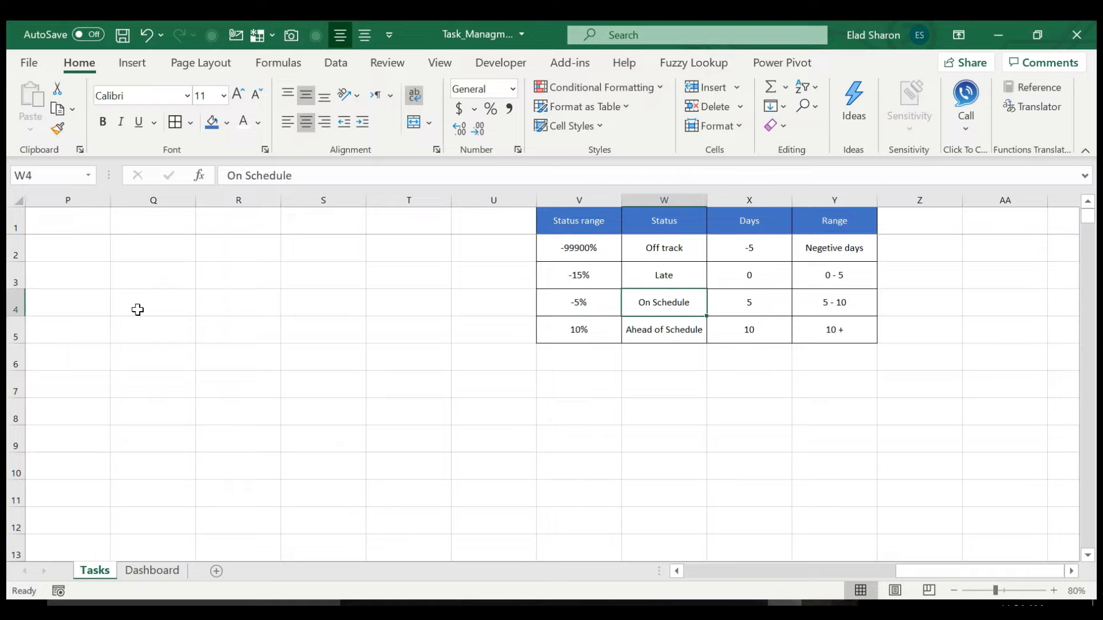
pyautogui.press('Down')
pyautogui.press('Left')
pyautogui.press('Right')
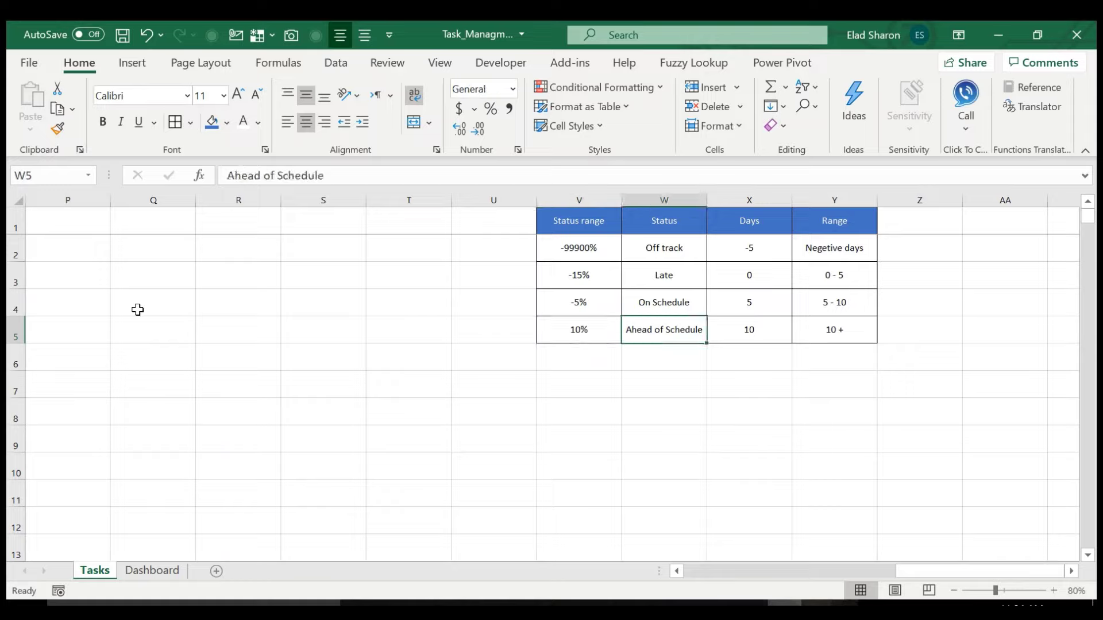
pyautogui.press('Left')
pyautogui.press('Up')
pyautogui.press('Up')
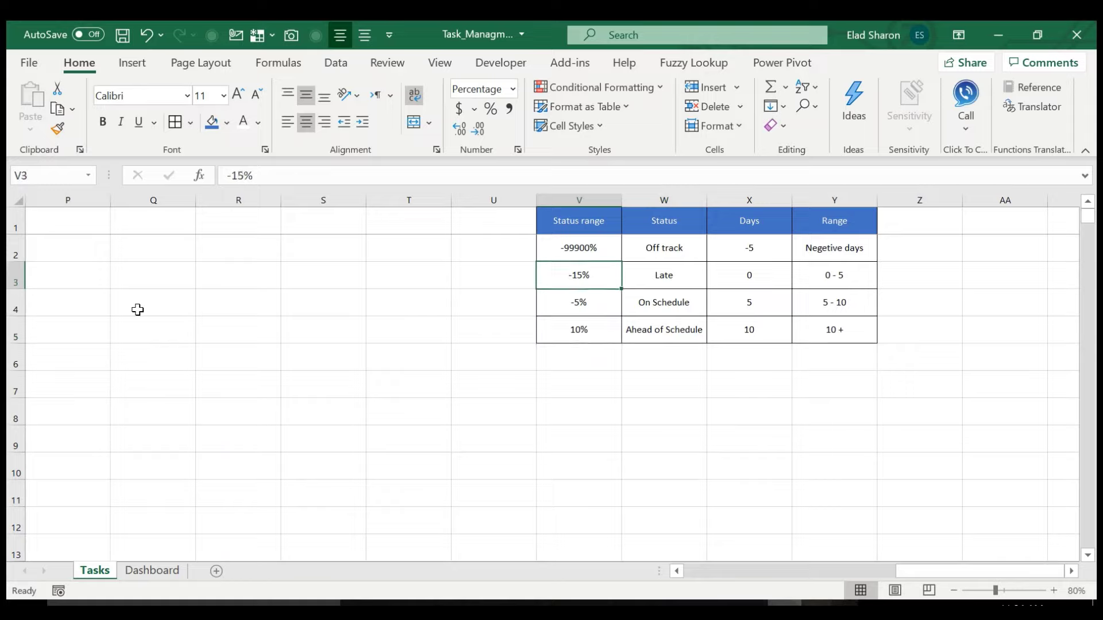
pyautogui.press('Up')
pyautogui.press('Up')
pyautogui.press('Down')
pyautogui.press('Down')
pyautogui.press('Down')
pyautogui.press('Down')
pyautogui.press('Right')
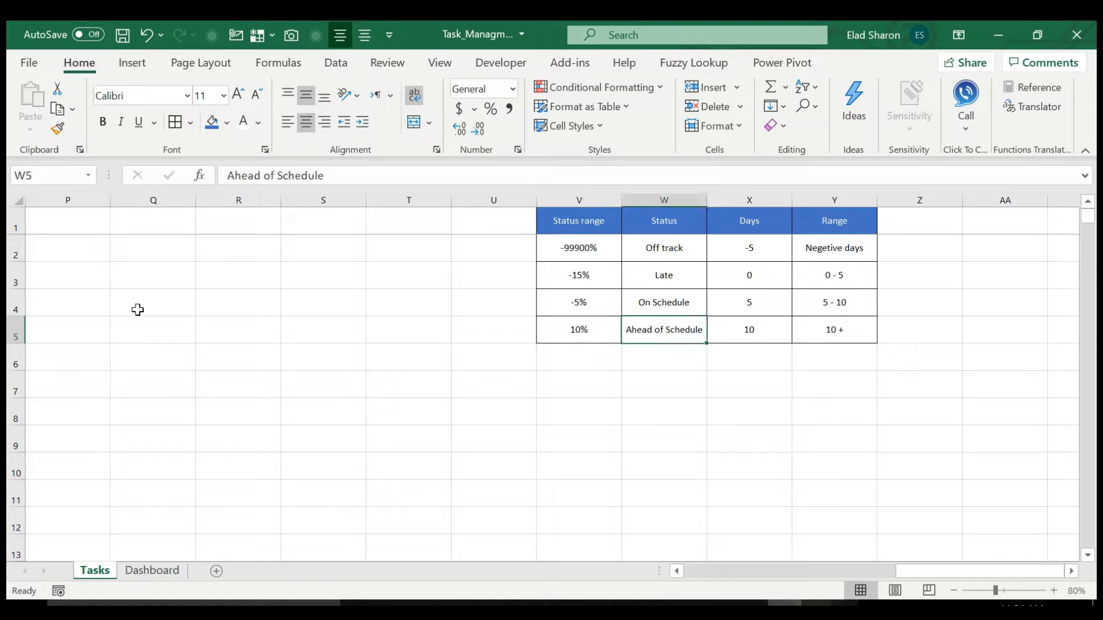
pyautogui.press('Up')
pyautogui.press('Up')
pyautogui.press('Up')
pyautogui.press('Left')
pyautogui.press('Down')
pyautogui.press('Down')
pyautogui.press('Down')
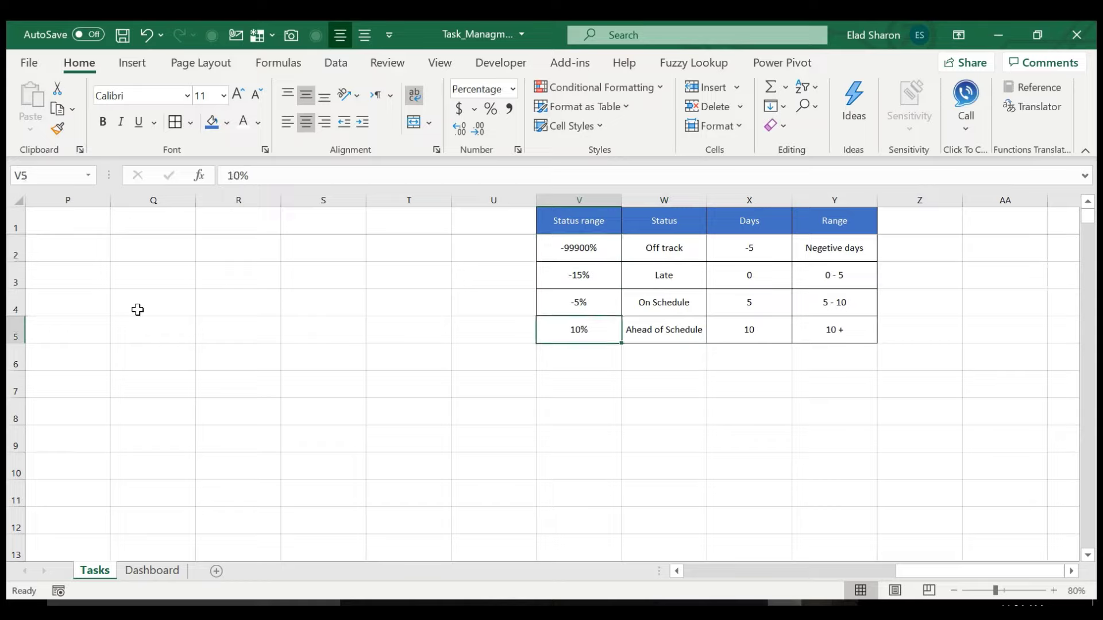
pyautogui.press('Down')
pyautogui.press('Down')
pyautogui.press('Up')
pyautogui.press('Up')
pyautogui.press('Up')
pyautogui.press('Up')
pyautogui.press('Up')
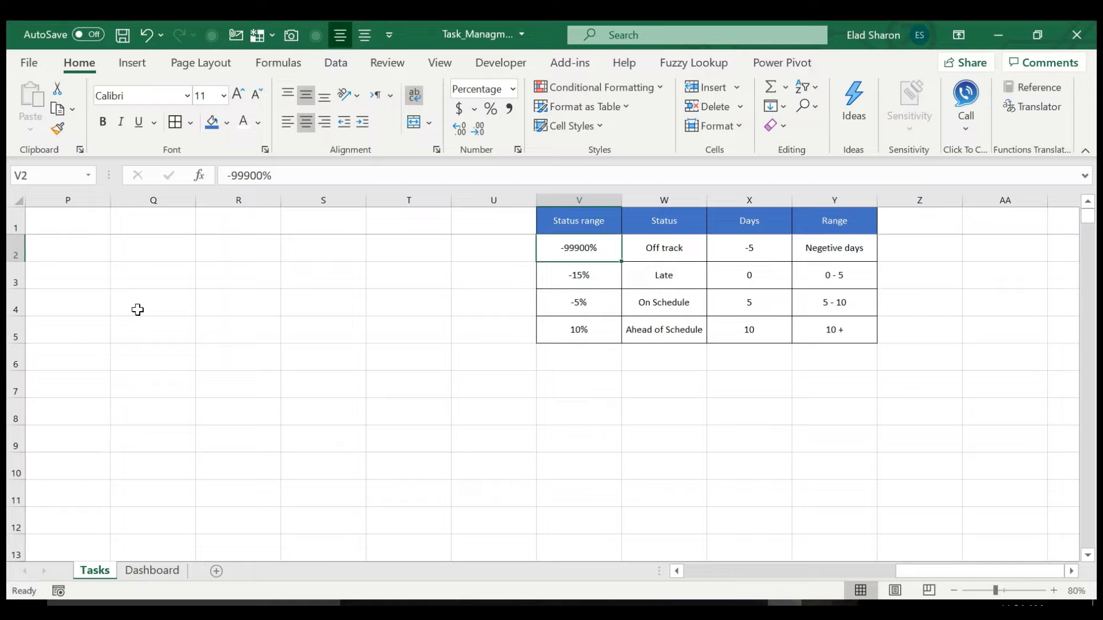
# Review the days range lookup boundaries -5, 0, 5 and the 10 + label.
pyautogui.press('Right')
pyautogui.press('Right')
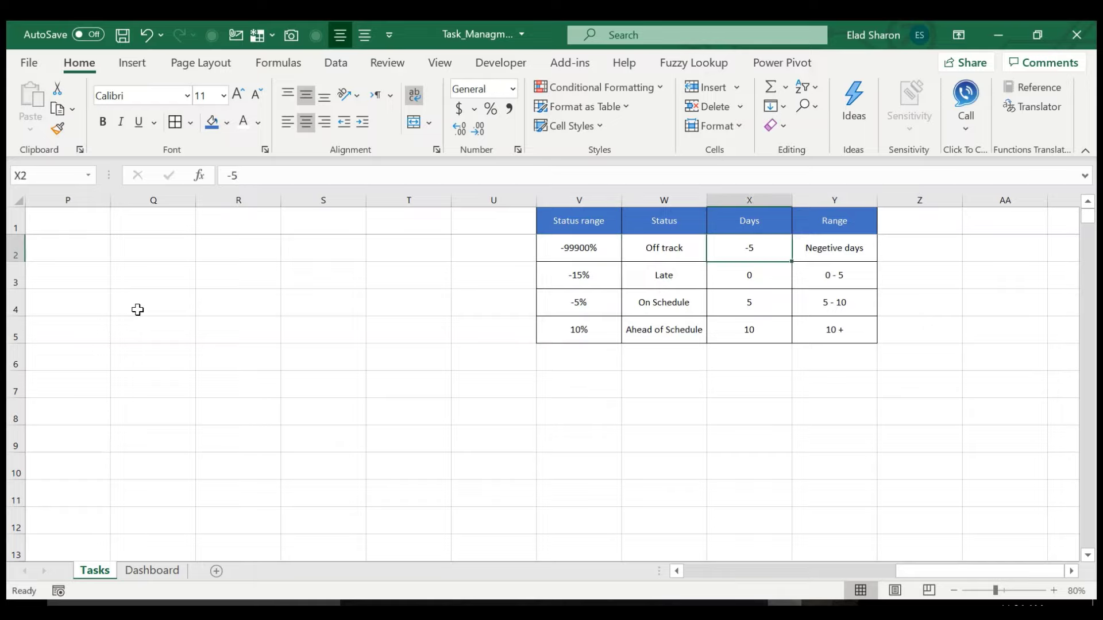
pyautogui.press('Right')
pyautogui.press('Left')
pyautogui.press('Right')
pyautogui.press('Left')
pyautogui.press('Right')
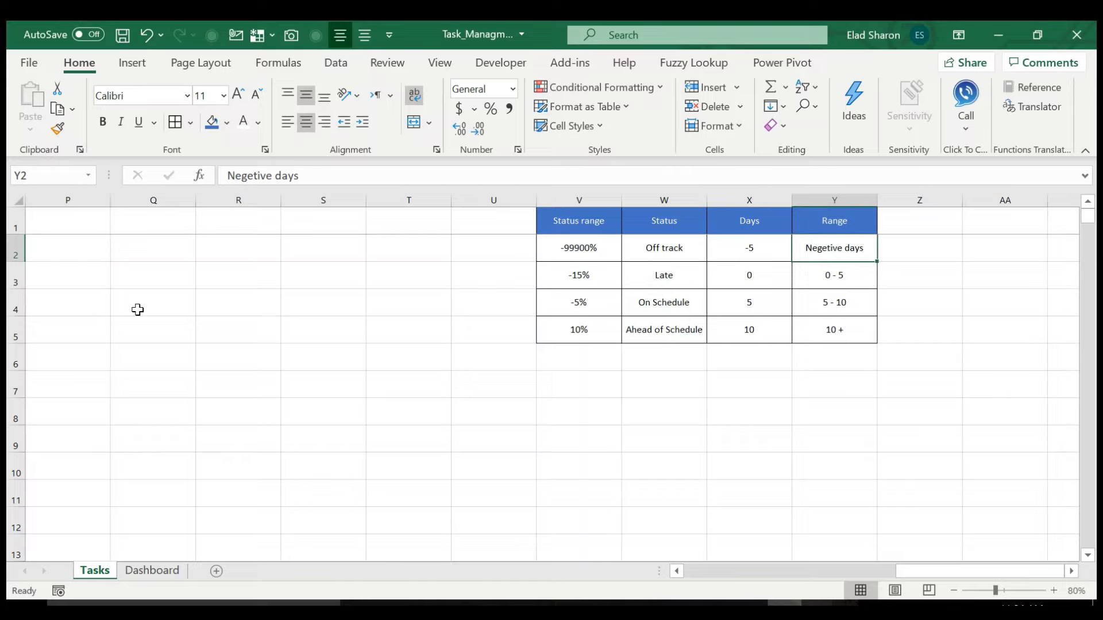
pyautogui.press('Left')
pyautogui.press('Down')
pyautogui.press('Right')
pyautogui.press('Left')
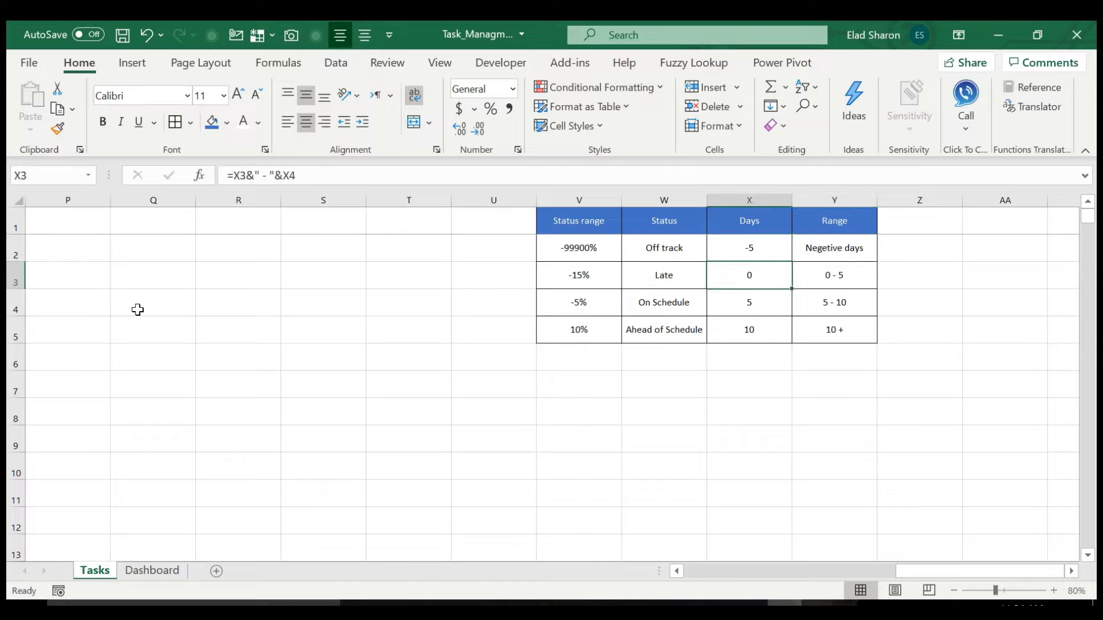
pyautogui.press('Down')
pyautogui.press('Right')
pyautogui.press('Left')
pyautogui.press('Down')
pyautogui.press('Right')
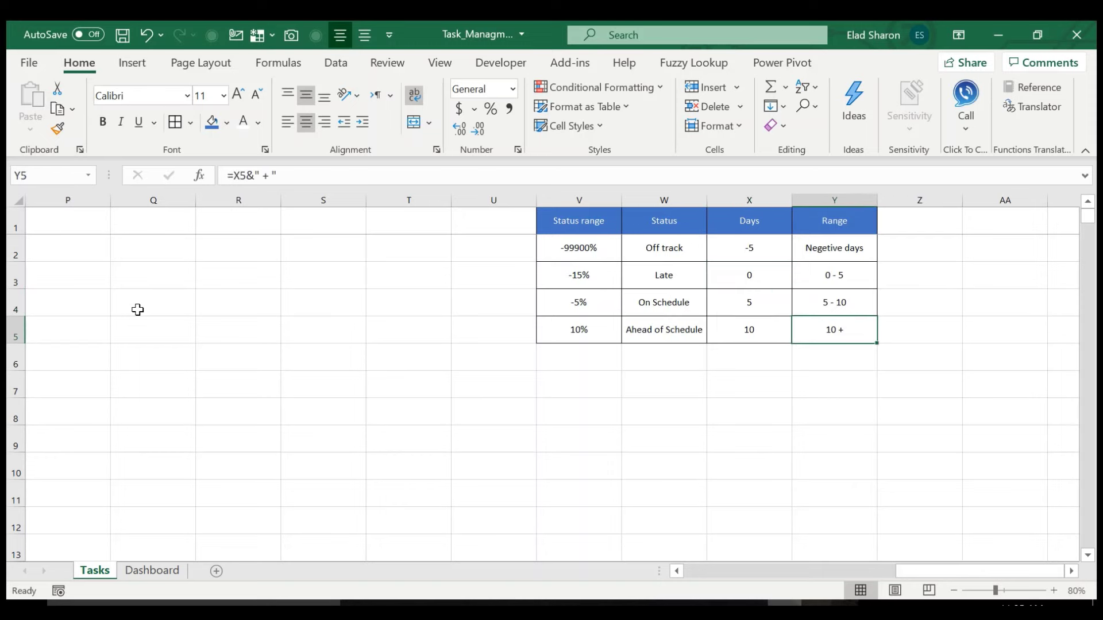
pyautogui.press('Left')
pyautogui.press('Left')
pyautogui.press('Left')
pyautogui.press('Left')
pyautogui.press('Left')
pyautogui.press('Left')
pyautogui.press('Left')
pyautogui.press('Left')
pyautogui.press('Left')
pyautogui.press('Left')
pyautogui.press('Left')
pyautogui.press('Left')
pyautogui.press('Left')
pyautogui.press('Left')
pyautogui.press('Left')
pyautogui.press('Left')
pyautogui.press('Left')
pyautogui.press('Left')
pyautogui.press('Left')
pyautogui.press('Left')
pyautogui.press('Left')
pyautogui.press('Left')
pyautogui.press('Left')
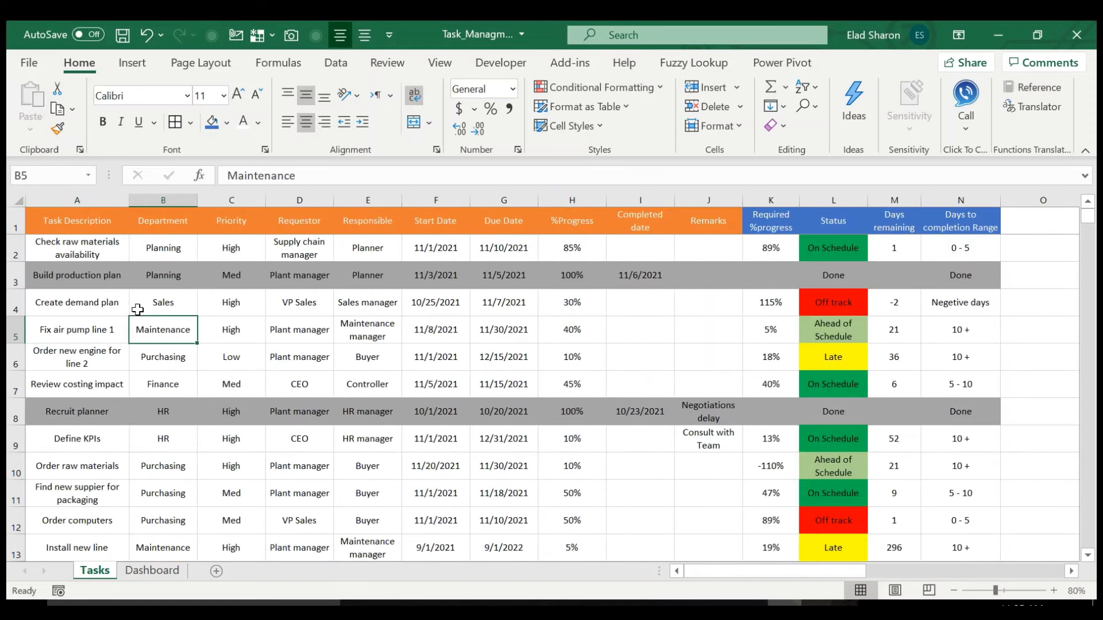
# Back in the task table, compare the first task's Status formula with its completion range.
pyautogui.press('Right')
pyautogui.press('Right')
pyautogui.press('Right')
pyautogui.press('Right')
pyautogui.press('Right')
pyautogui.press('Right')
pyautogui.press('Right')
pyautogui.press('Right')
pyautogui.press('Right')
pyautogui.press('Right')
pyautogui.press('Up')
pyautogui.press('Up')
pyautogui.press('Up')
pyautogui.press('Up')
pyautogui.press('Right')
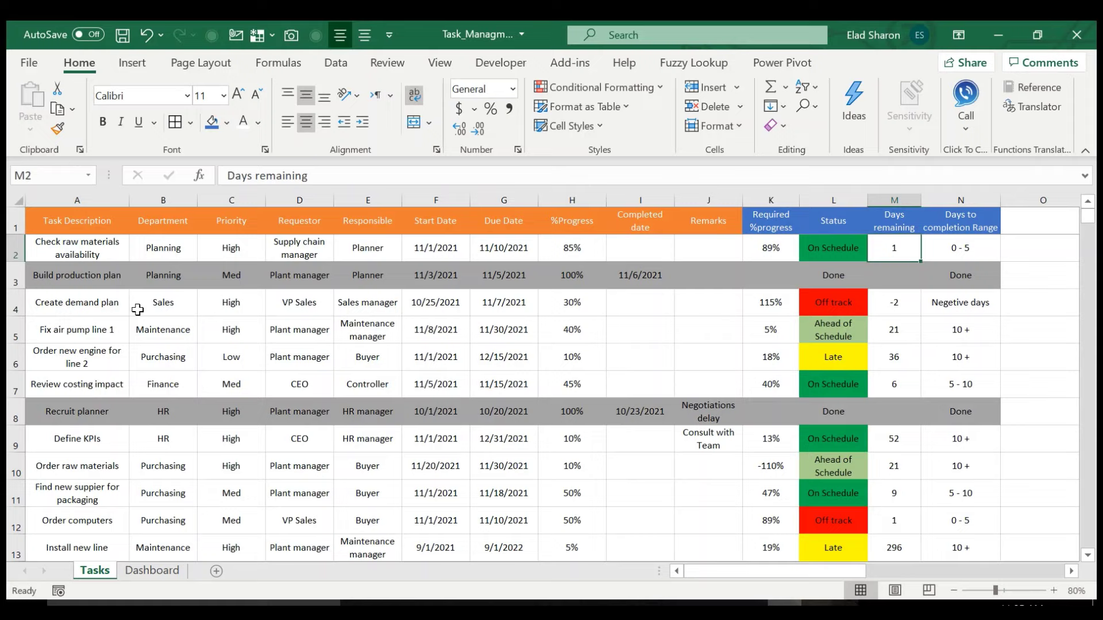
pyautogui.press('Right')
pyautogui.press('Down')
pyautogui.press('Down')
pyautogui.press('Left')
pyautogui.press('Left')
pyautogui.press('Up')
pyautogui.press('Right')
pyautogui.press('Right')
pyautogui.press('Left')
pyautogui.press('Left')
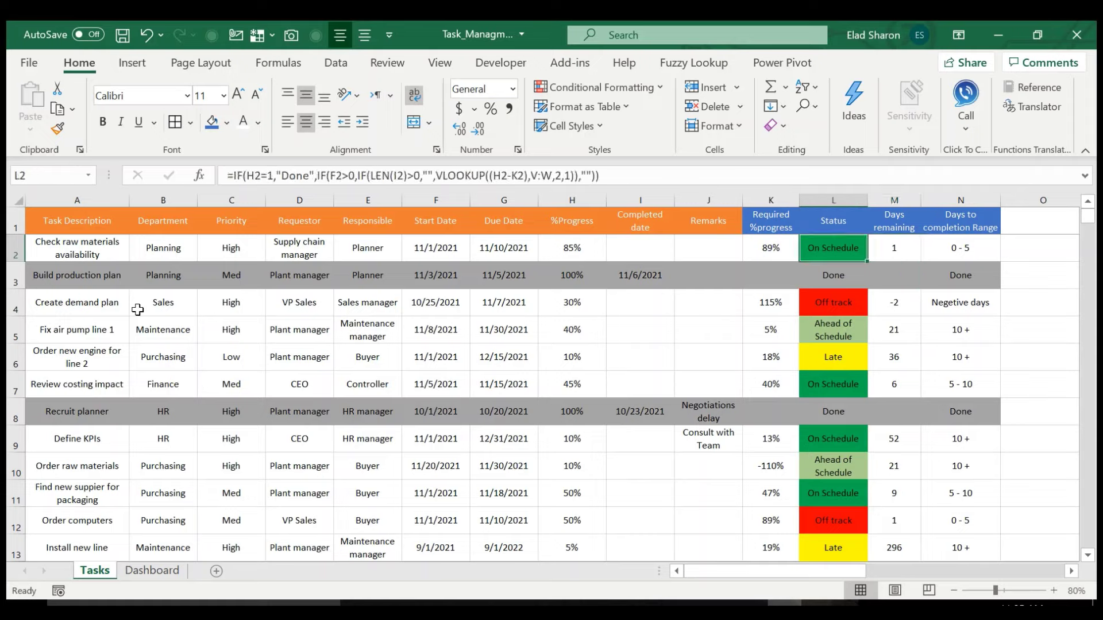
pyautogui.press('Right')
pyautogui.press('Right')
pyautogui.press('Left')
pyautogui.press('Left')
pyautogui.press('Down')
pyautogui.press('Up')
pyautogui.press('Up')
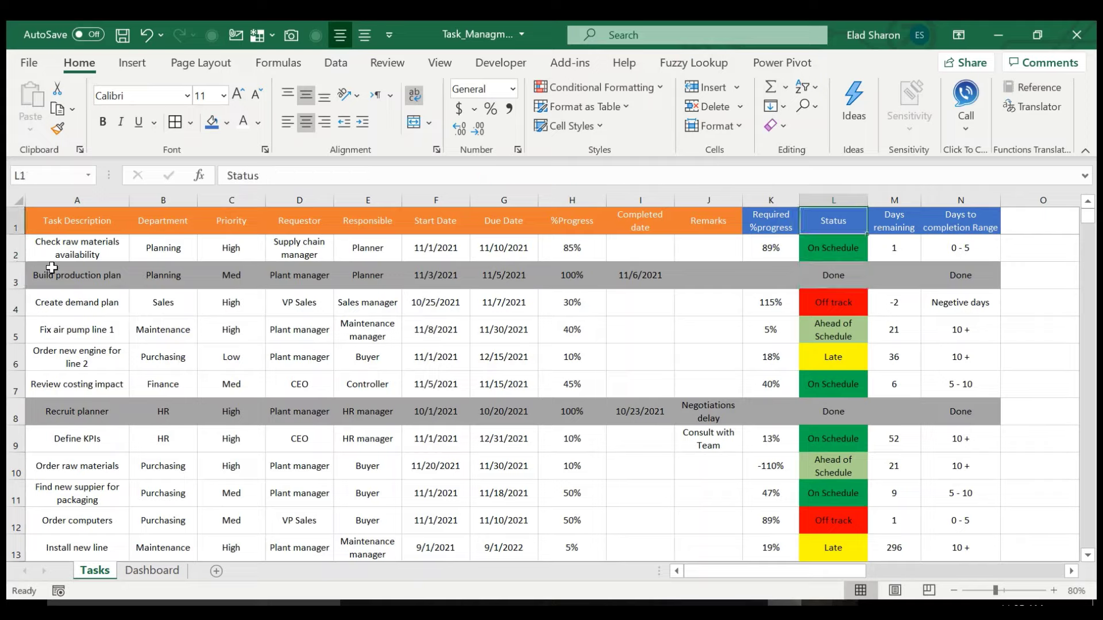
# Edit the completed-task conditional formatting rule to =IF($I2>0,1,0) with a grey fill.
pyautogui.click(80, 270)
pyautogui.click(99, 243)
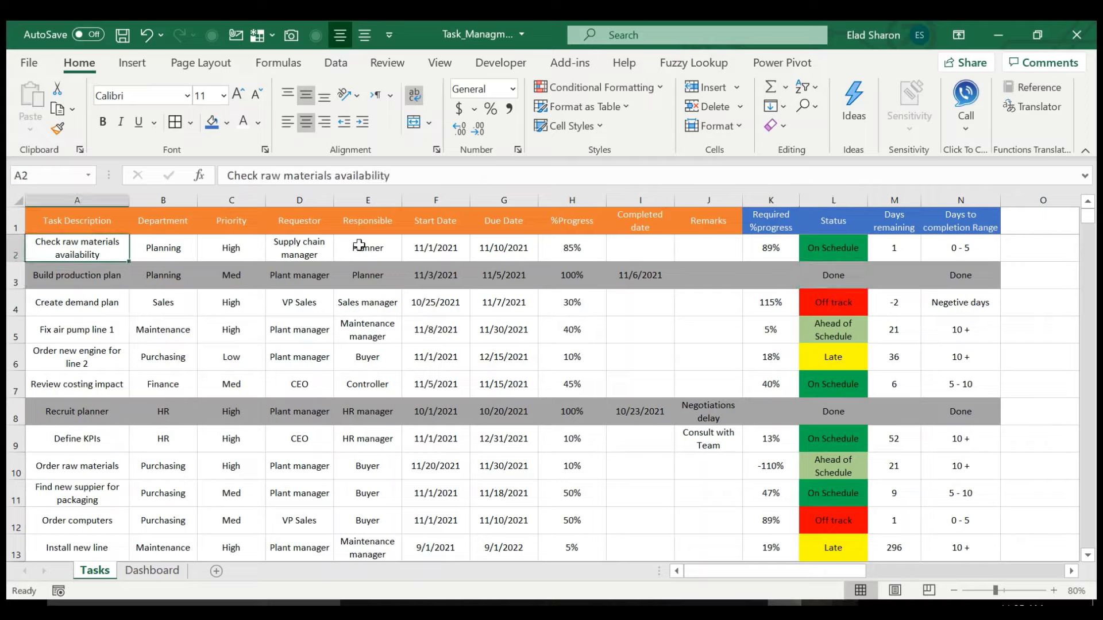
pyautogui.click(589, 92)
pyautogui.click(568, 367)
pyautogui.click(143, 268)
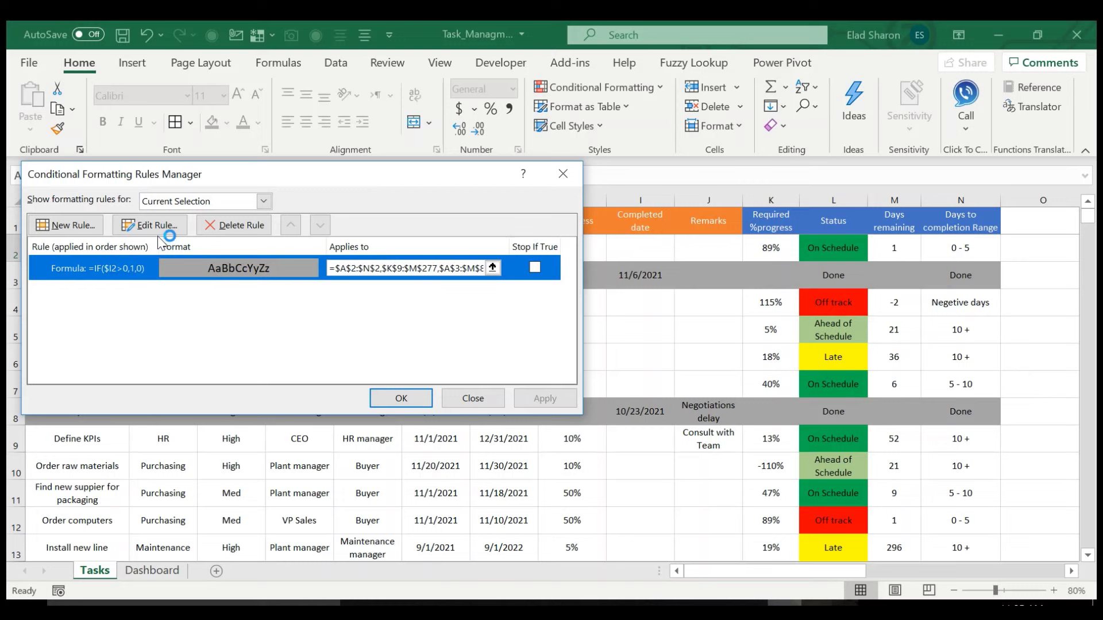
pyautogui.click(160, 231)
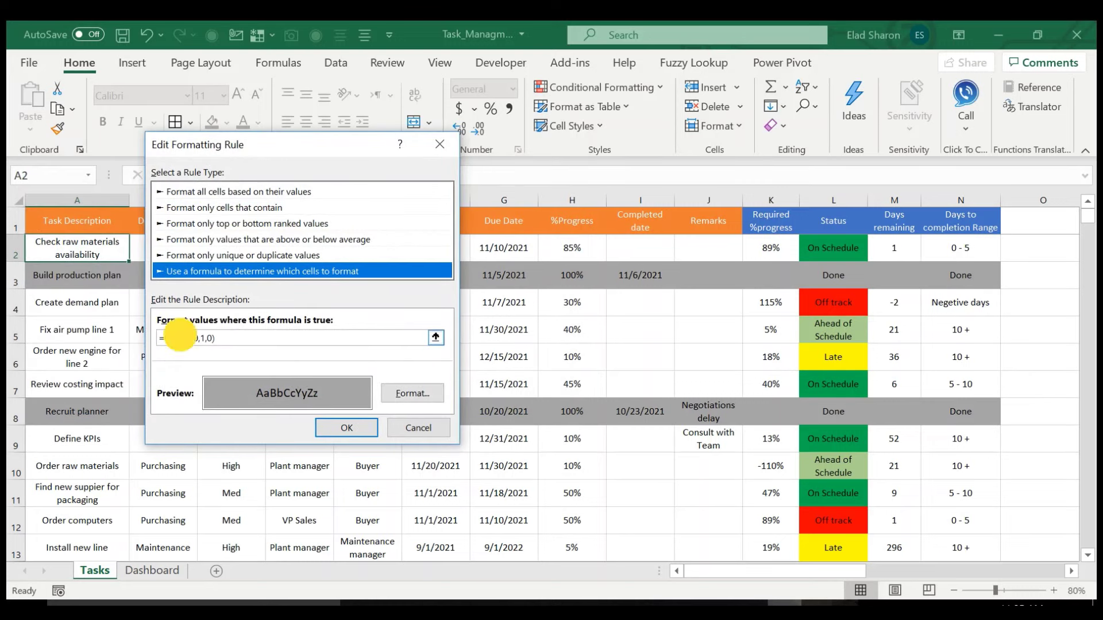
pyautogui.click(179, 338)
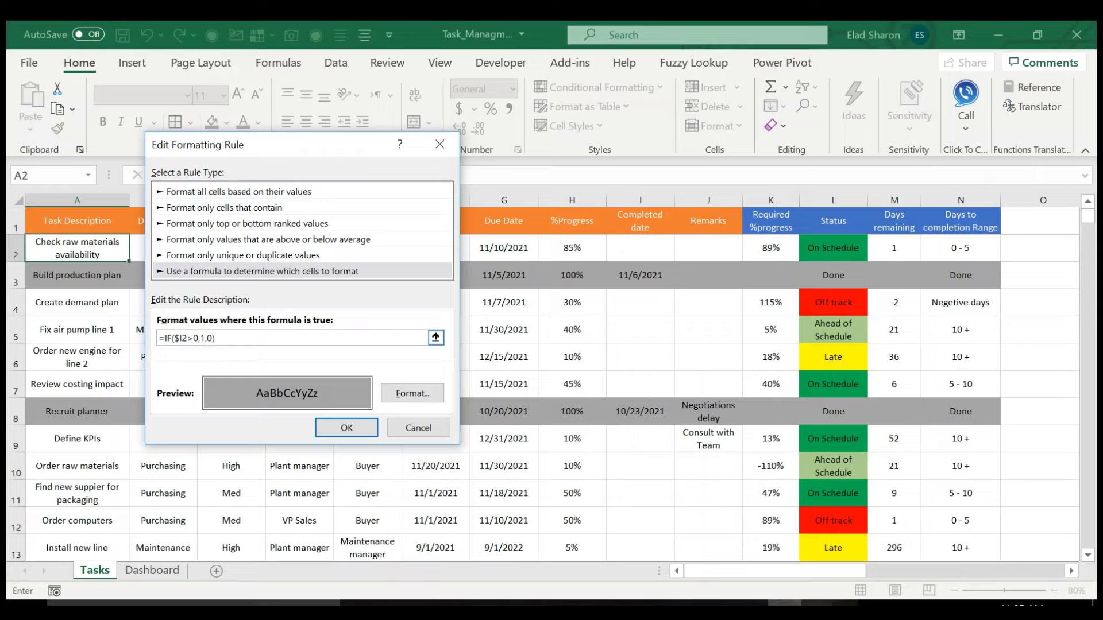
pyautogui.click(414, 397)
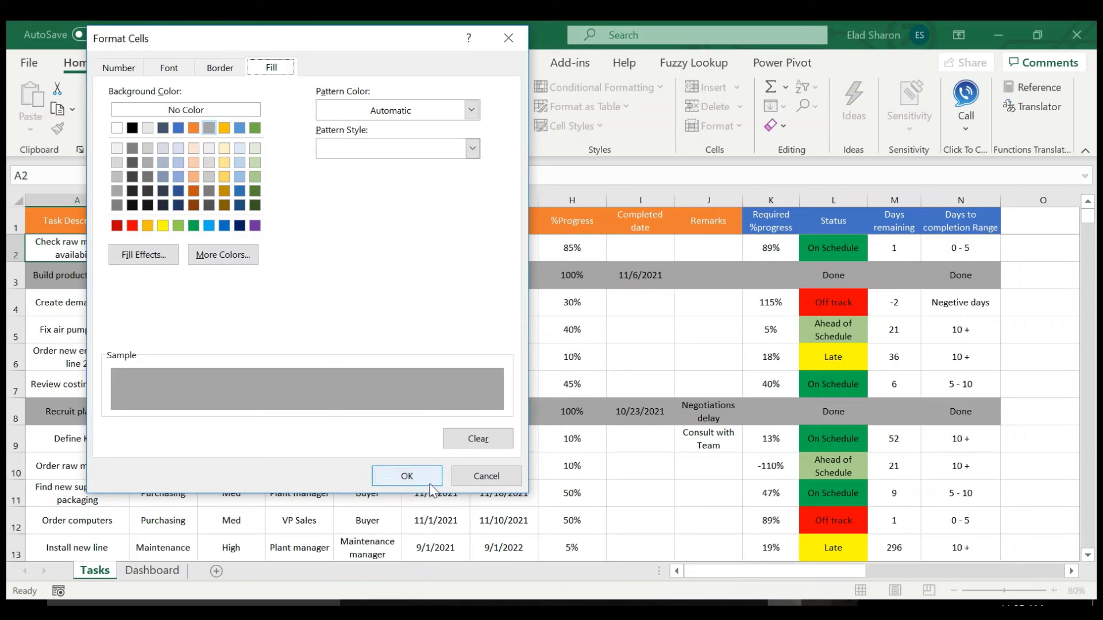
pyautogui.click(406, 476)
pyautogui.click(354, 426)
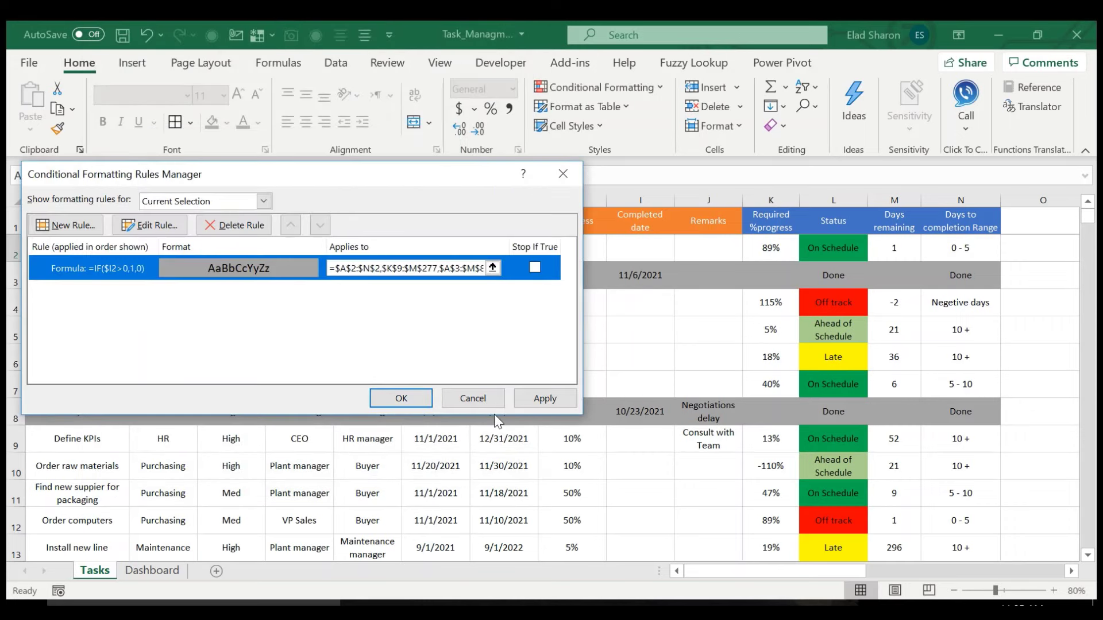
pyautogui.press('Return')
pyautogui.press('Right')
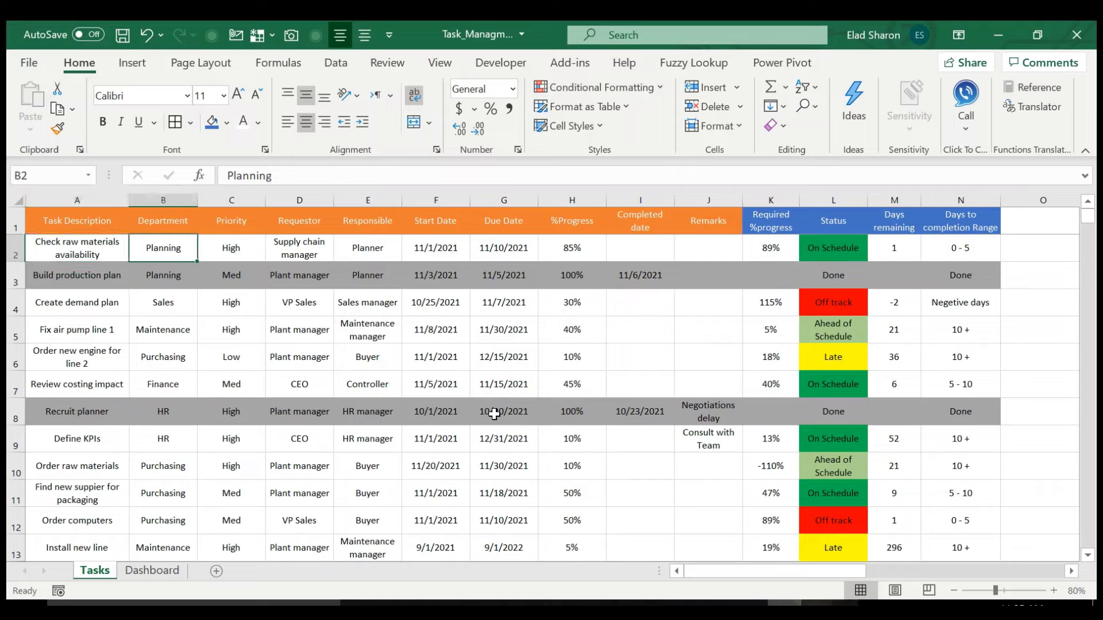
pyautogui.press('Left')
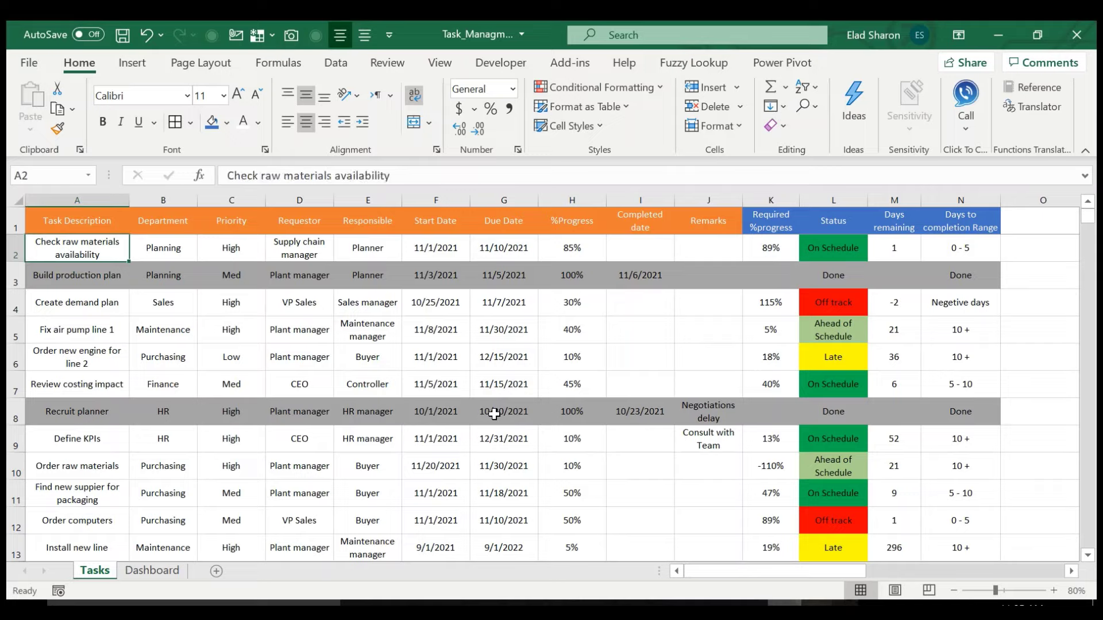
pyautogui.press('Right')
pyautogui.press('Right')
pyautogui.press('Right')
pyautogui.press('Right')
pyautogui.press('Right')
pyautogui.press('Right')
pyautogui.press('Right')
pyautogui.press('Right')
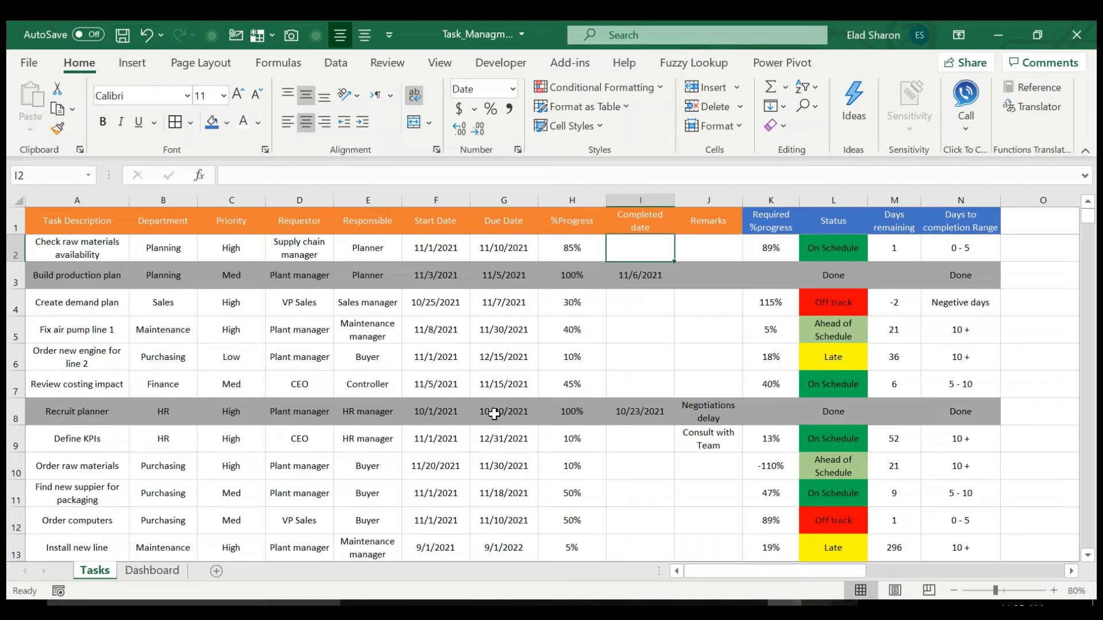
pyautogui.write('11/')
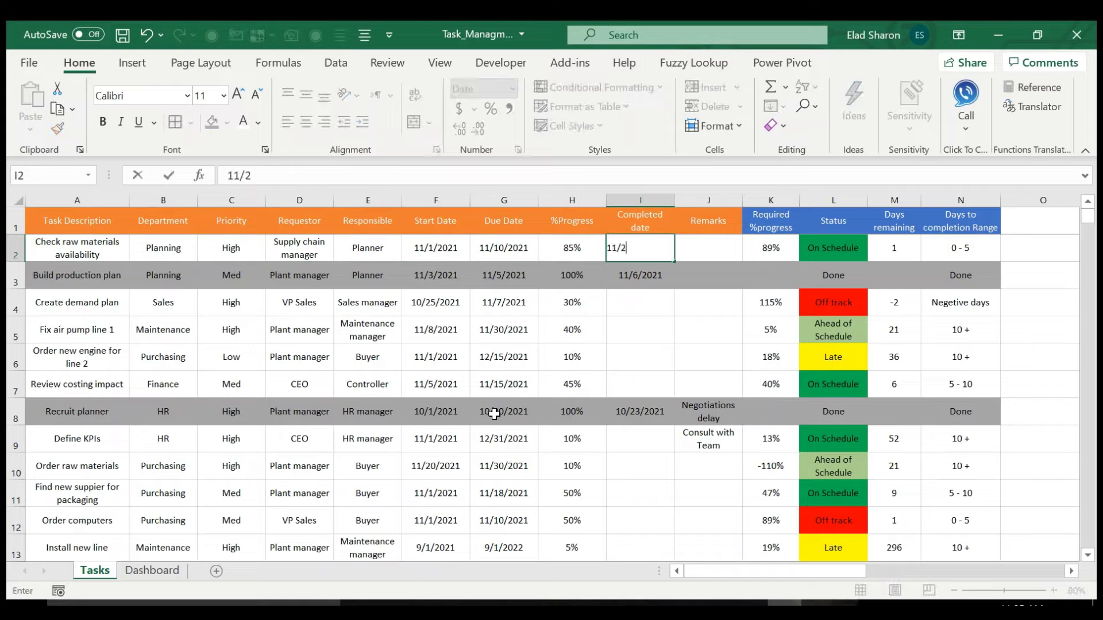
pyautogui.write('20/2021')
pyautogui.press('Return')
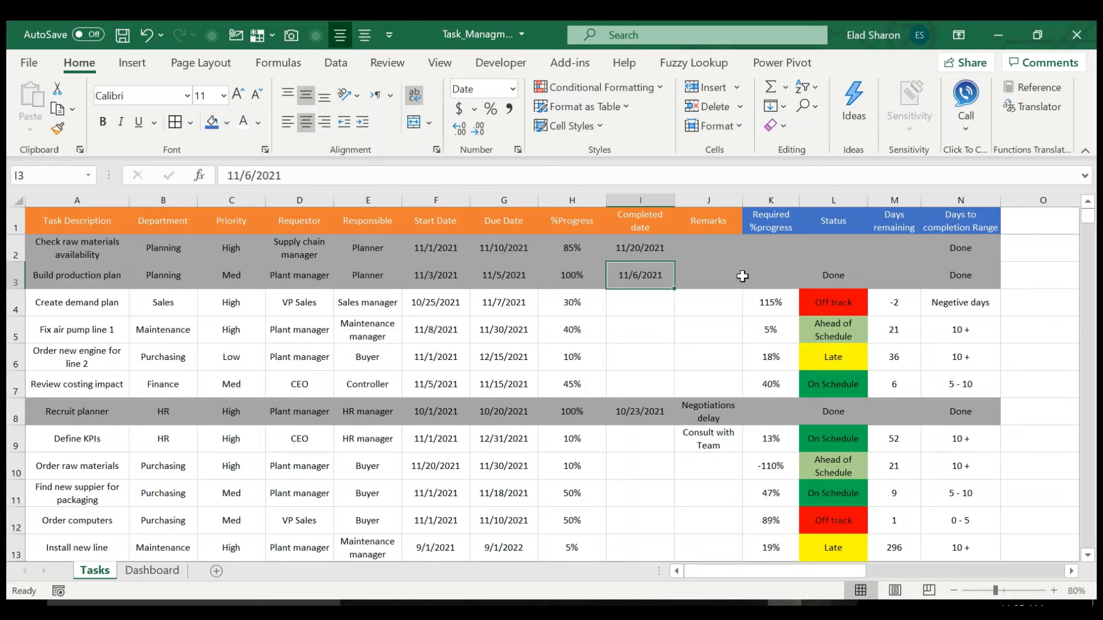
pyautogui.hotkey('ctrl', 'z')
pyautogui.click(830, 253)
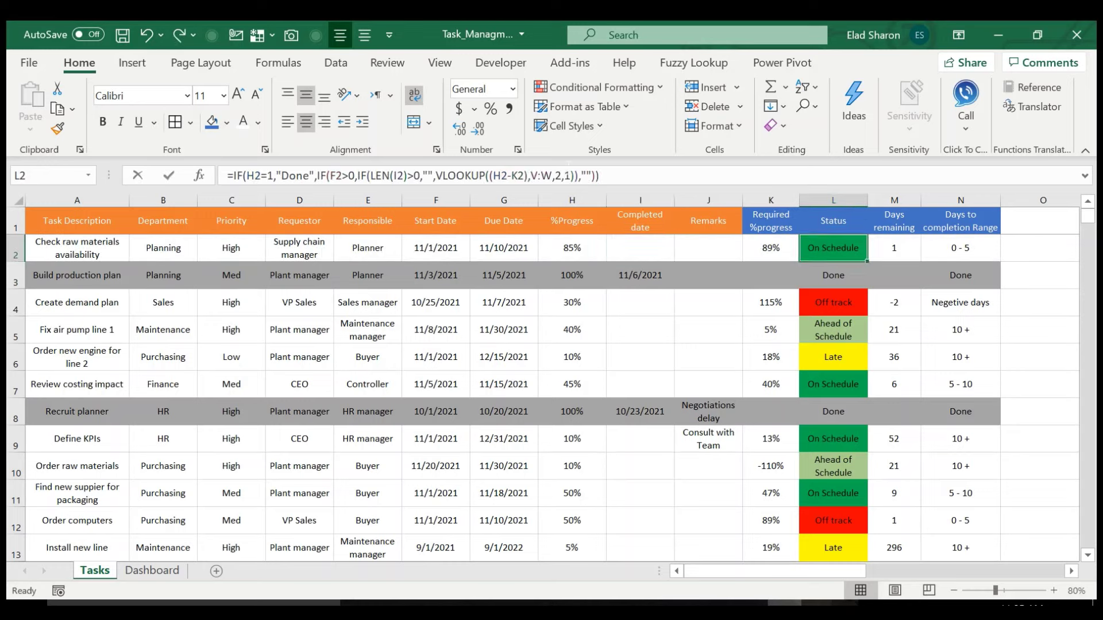
pyautogui.click(566, 176)
pyautogui.press('Escape')
pyautogui.press('Left')
pyautogui.press('Left')
pyautogui.press('Left')
pyautogui.press('Left')
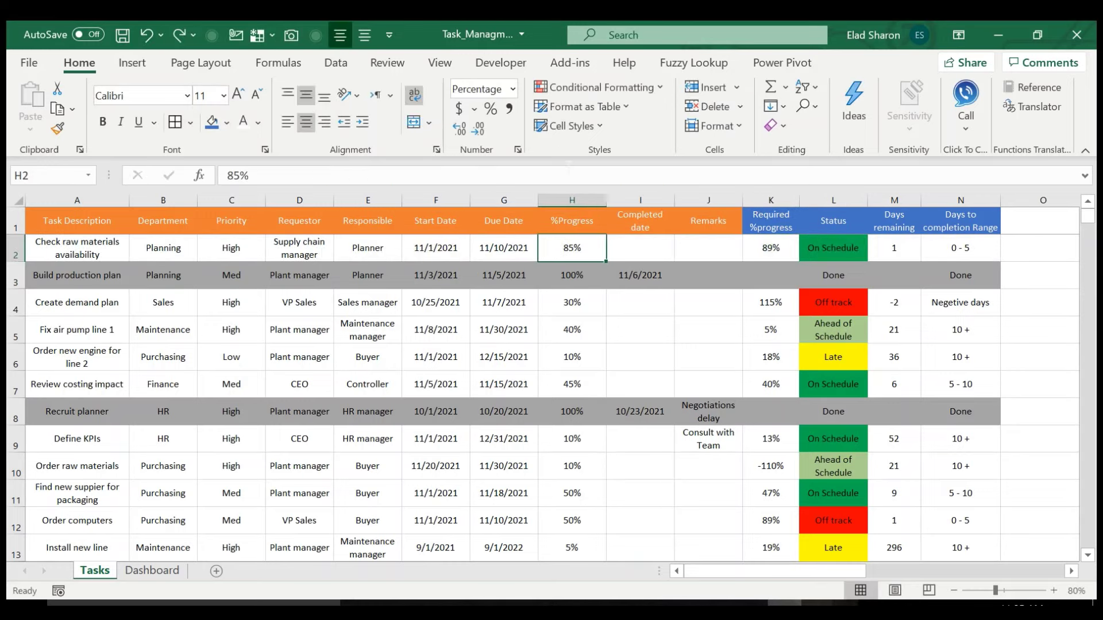
pyautogui.write('100')
pyautogui.press('Right')
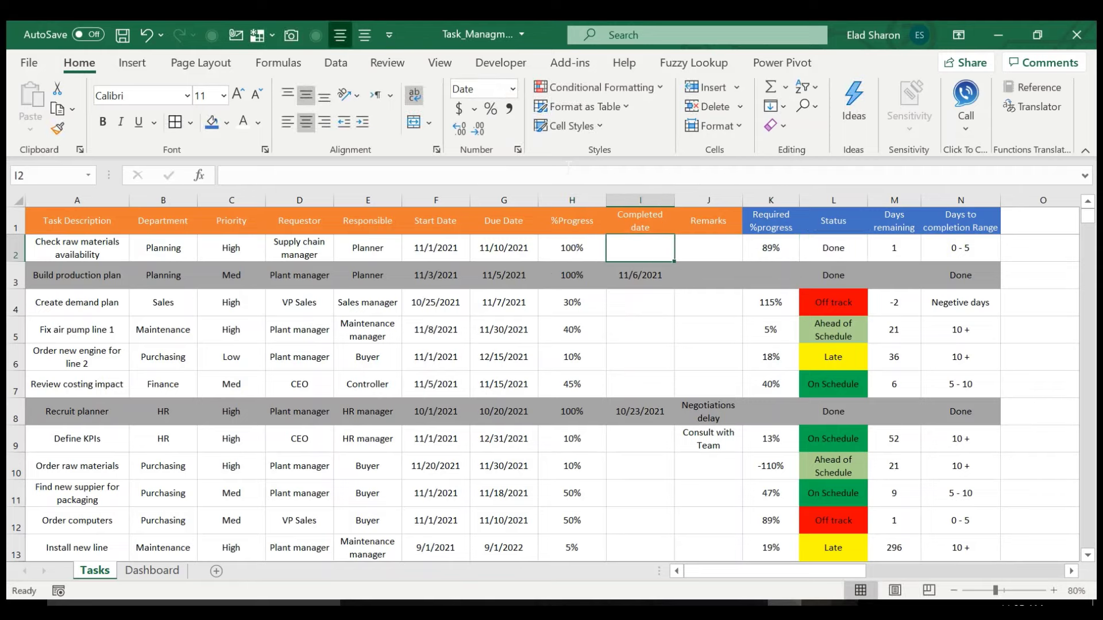
pyautogui.write('11/20/21')
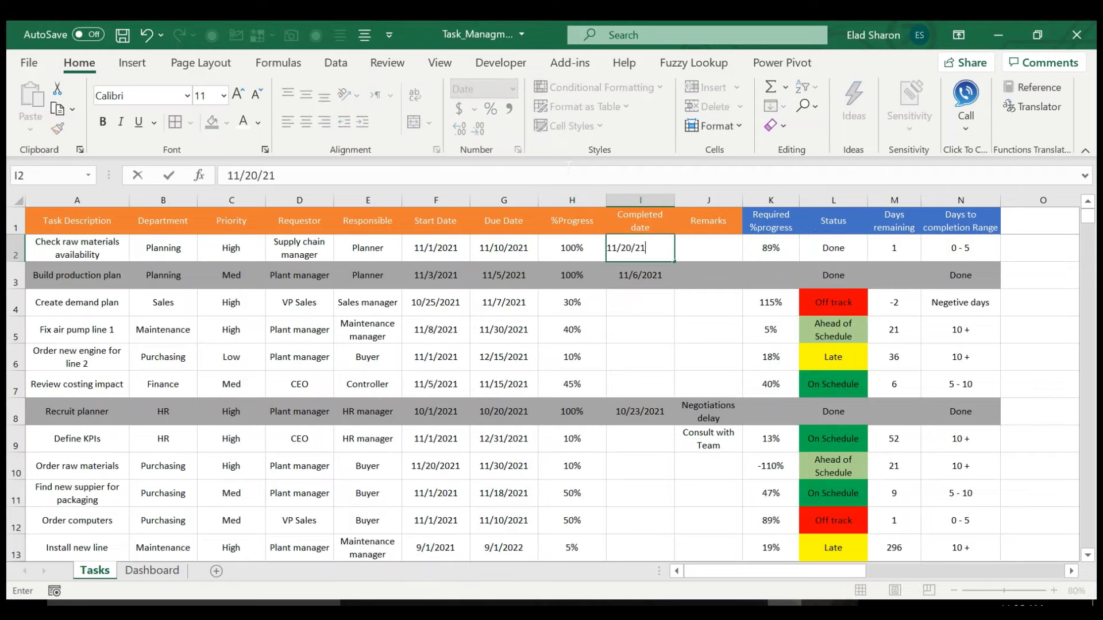
pyautogui.click(572, 275)
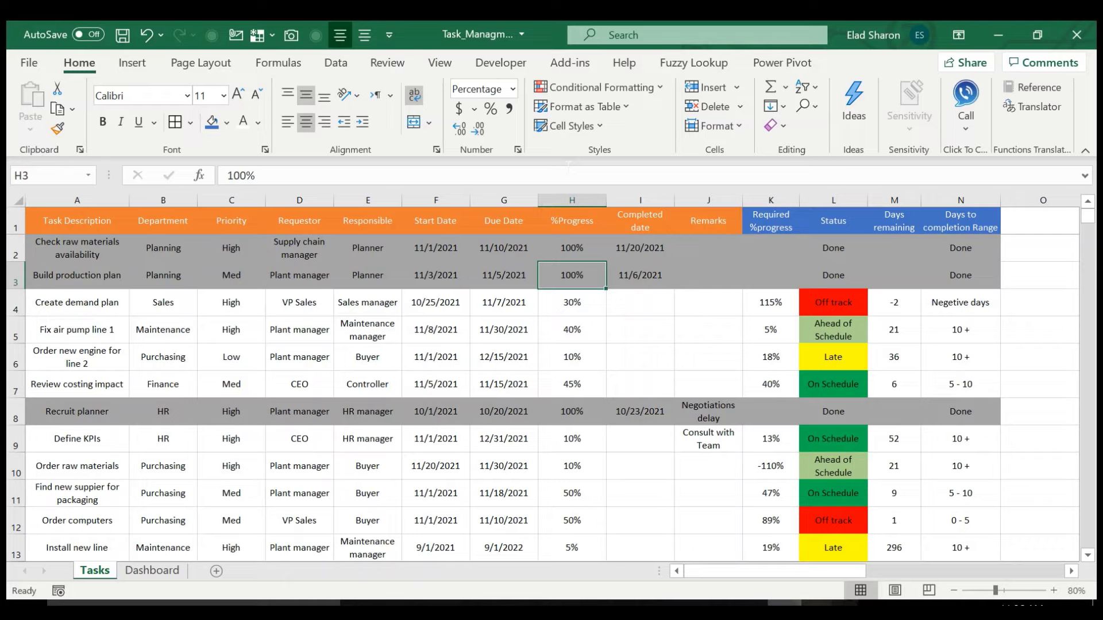
pyautogui.hotkey('ctrl', 'z')
pyautogui.hotkey('ctrl', 'z')
pyautogui.hotkey('ctrl', 'z')
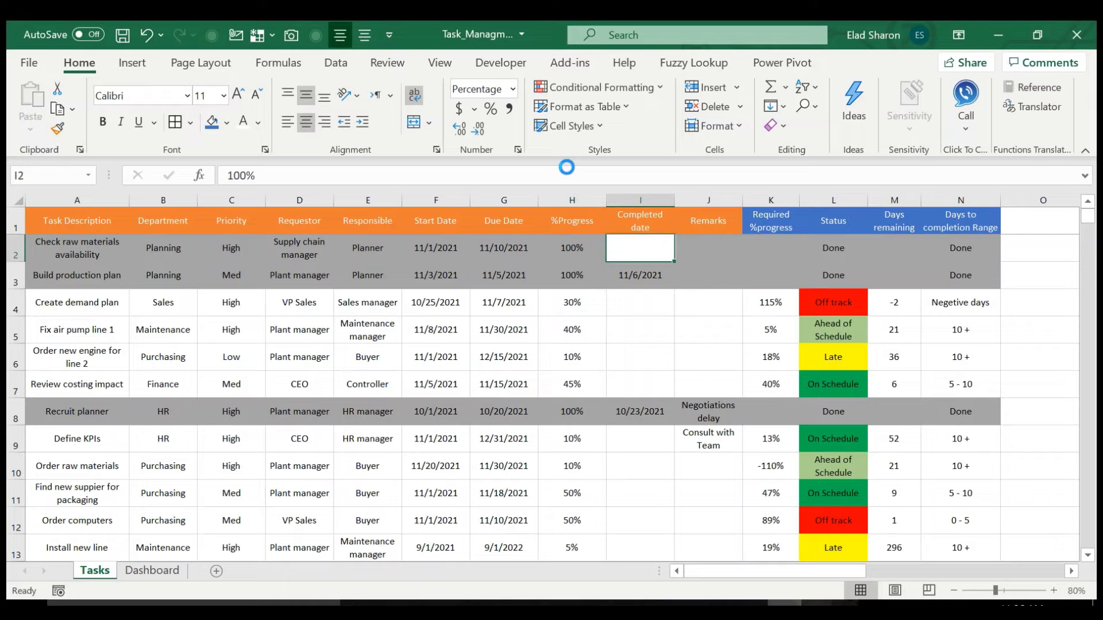
pyautogui.press('Left')
pyautogui.press('Left')
pyautogui.press('Left')
pyautogui.press('Left')
pyautogui.press('Left')
pyautogui.press('Left')
pyautogui.press('Left')
pyautogui.press('Left')
pyautogui.press('Left')
pyautogui.press('Left')
pyautogui.press('Left')
pyautogui.press('Left')
pyautogui.press('Left')
pyautogui.press('Left')
pyautogui.press('Left')
pyautogui.press('Left')
pyautogui.press('Left')
pyautogui.press('Left')
pyautogui.press('Left')
pyautogui.press('Left')
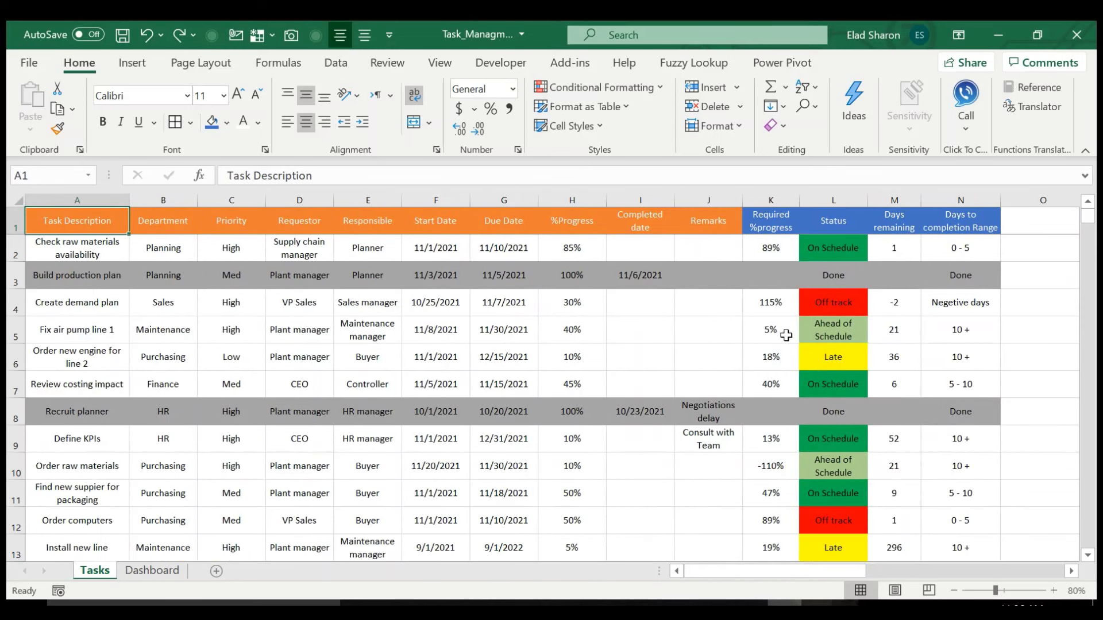
pyautogui.click(834, 200)
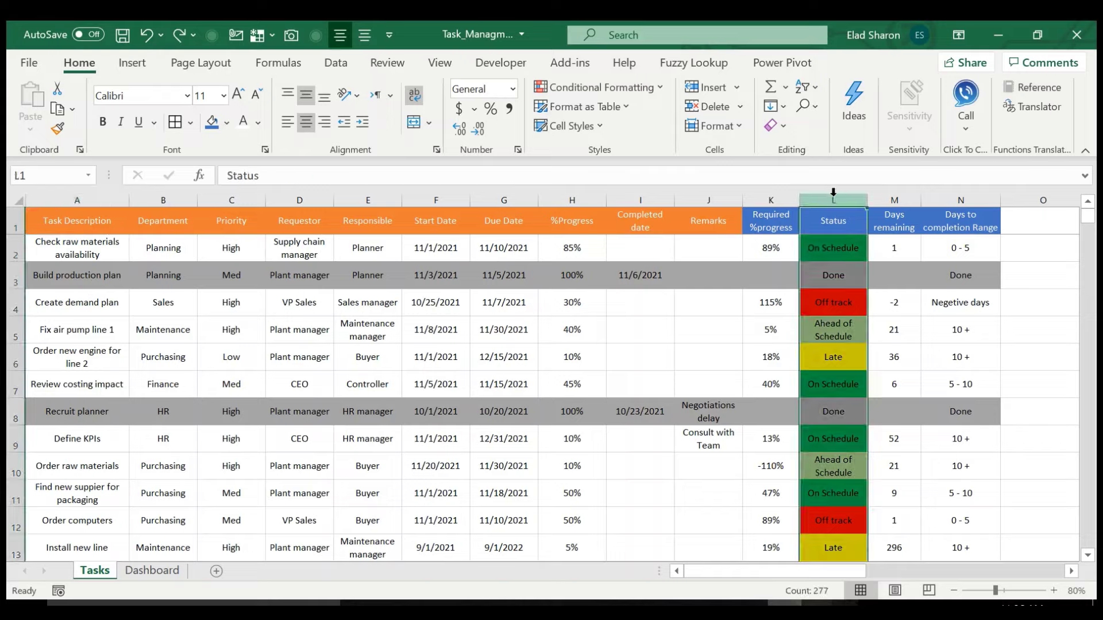
pyautogui.rightClick(600, 94)
pyautogui.click(549, 91)
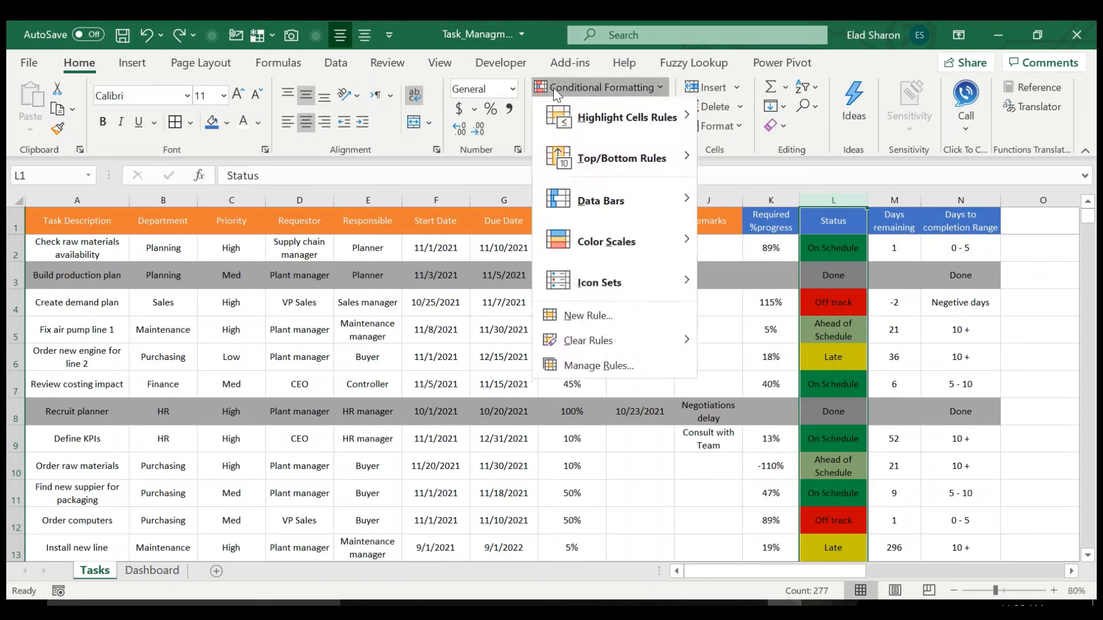
pyautogui.click(597, 369)
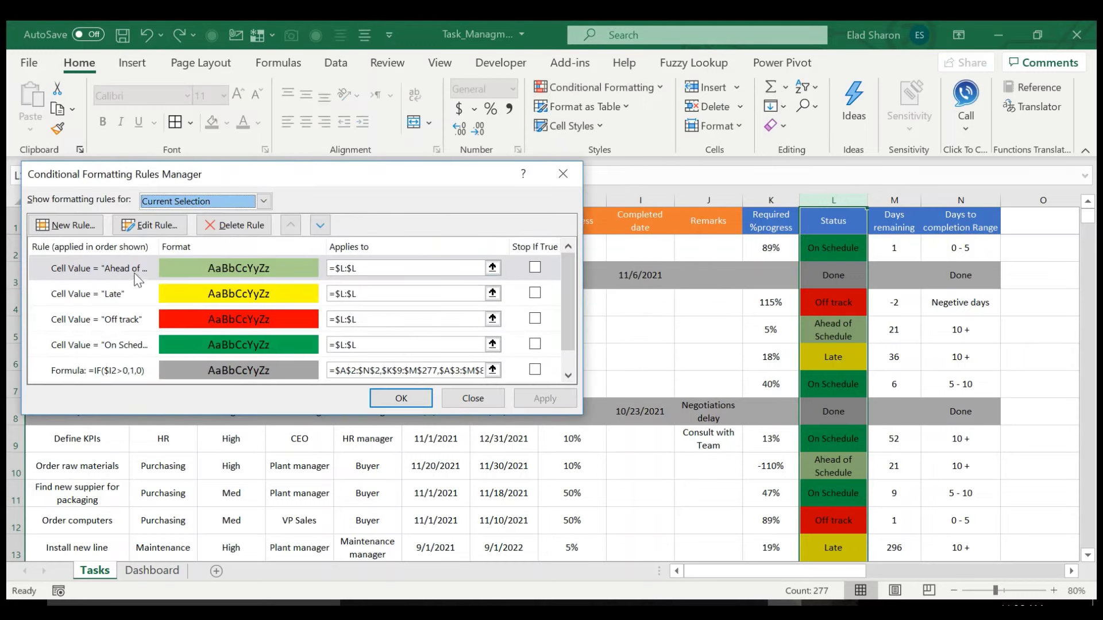
pyautogui.click(118, 267)
pyautogui.click(152, 226)
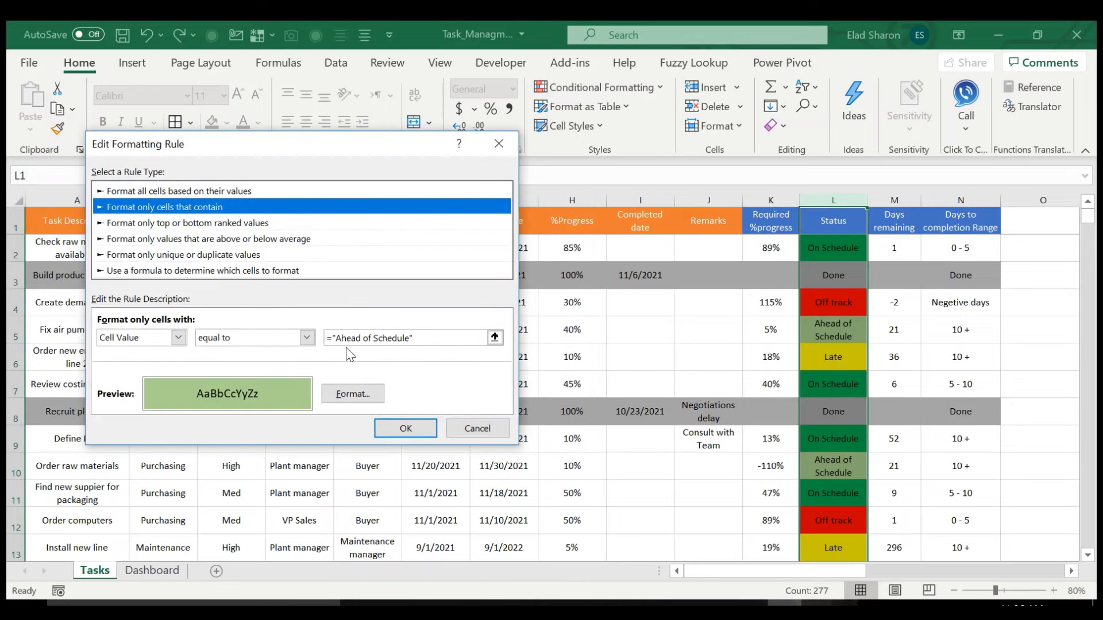
pyautogui.click(477, 428)
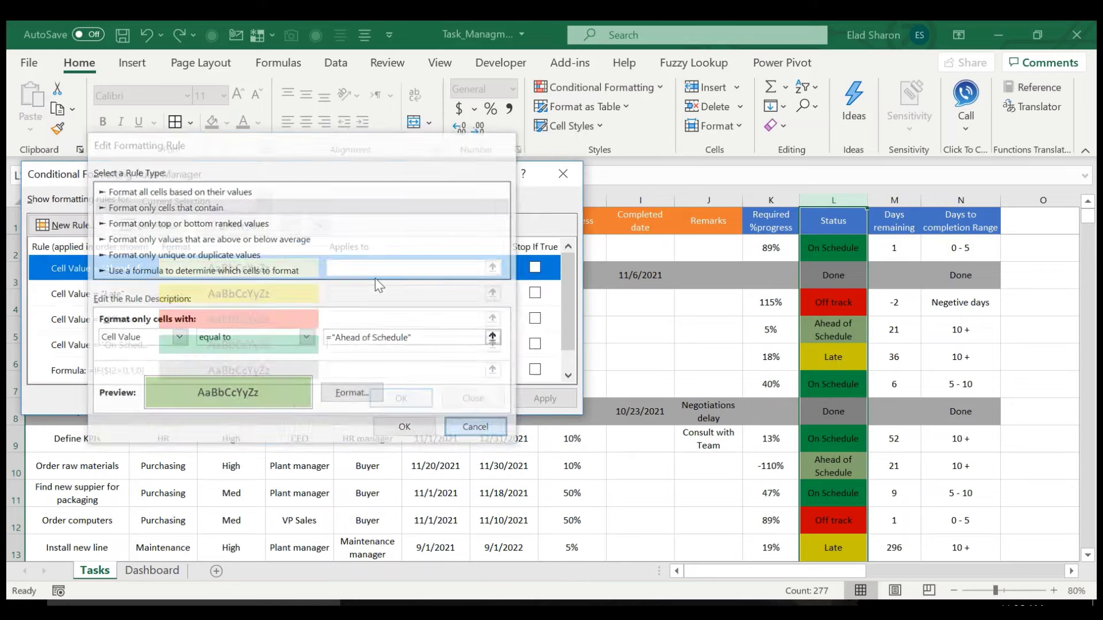
pyautogui.click(93, 290)
pyautogui.click(152, 226)
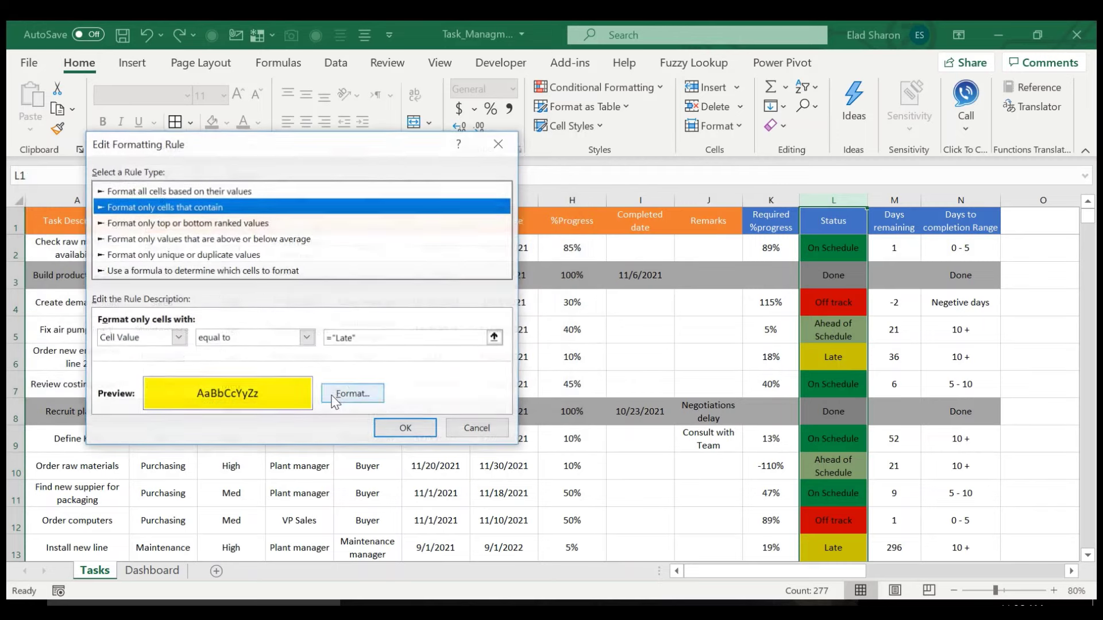
pyautogui.click(479, 428)
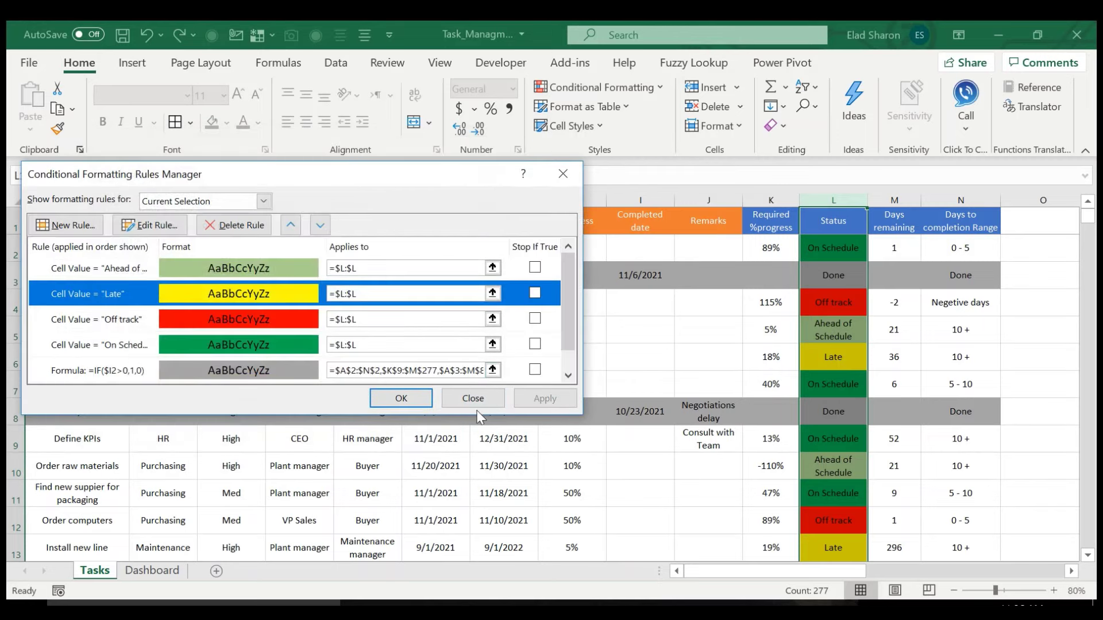
pyautogui.click(482, 405)
pyautogui.click(718, 354)
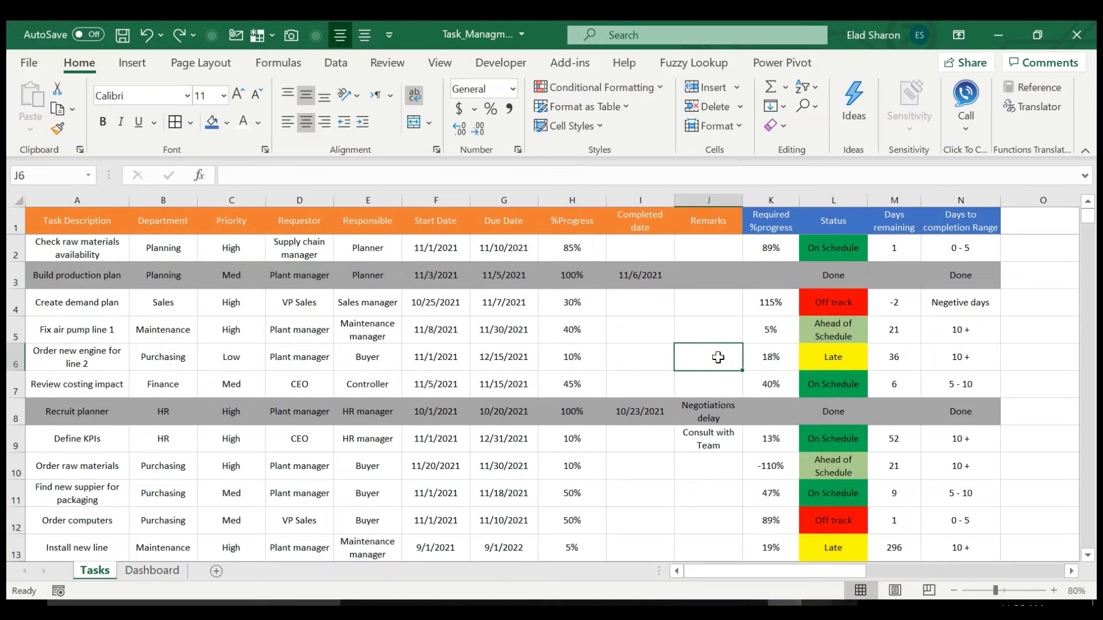
pyautogui.scroll(-3, 718, 357)
pyautogui.scroll(-2, 718, 357)
pyautogui.scroll(5, 718, 357)
pyautogui.click(718, 358)
pyautogui.click(984, 220)
pyautogui.hotkey('ctrl', 'shift', 'Left')
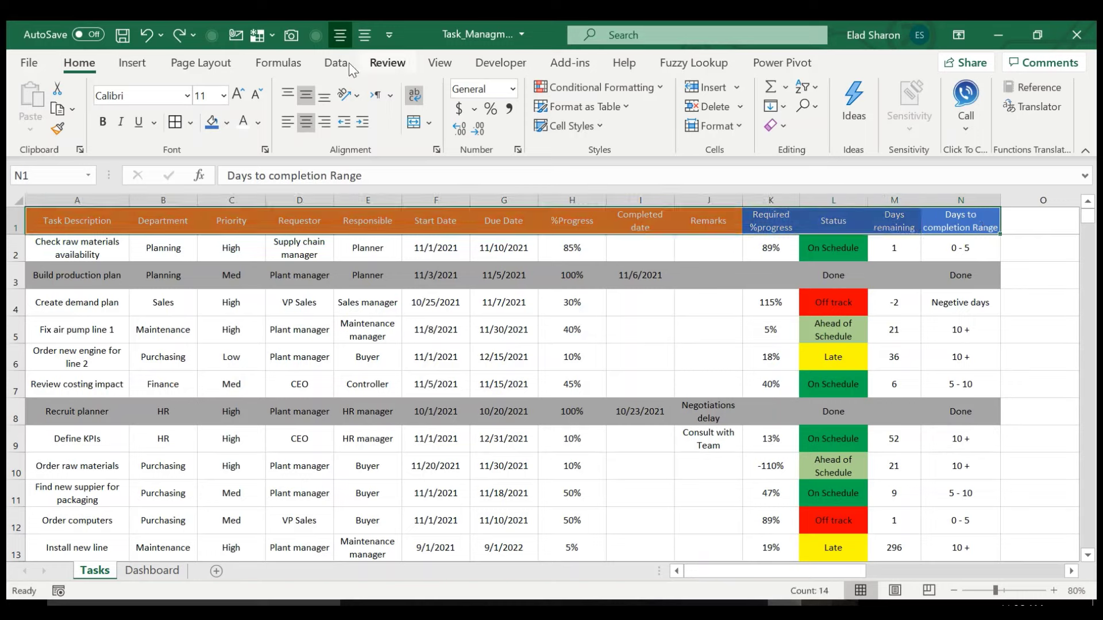
pyautogui.click(336, 63)
pyautogui.click(507, 107)
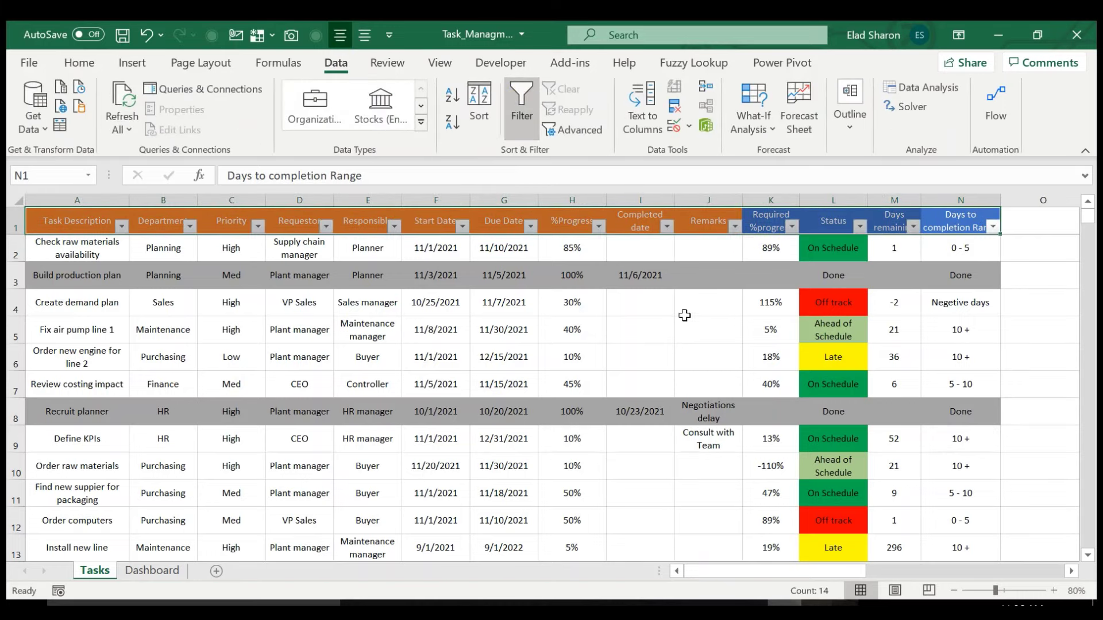
pyautogui.click(860, 227)
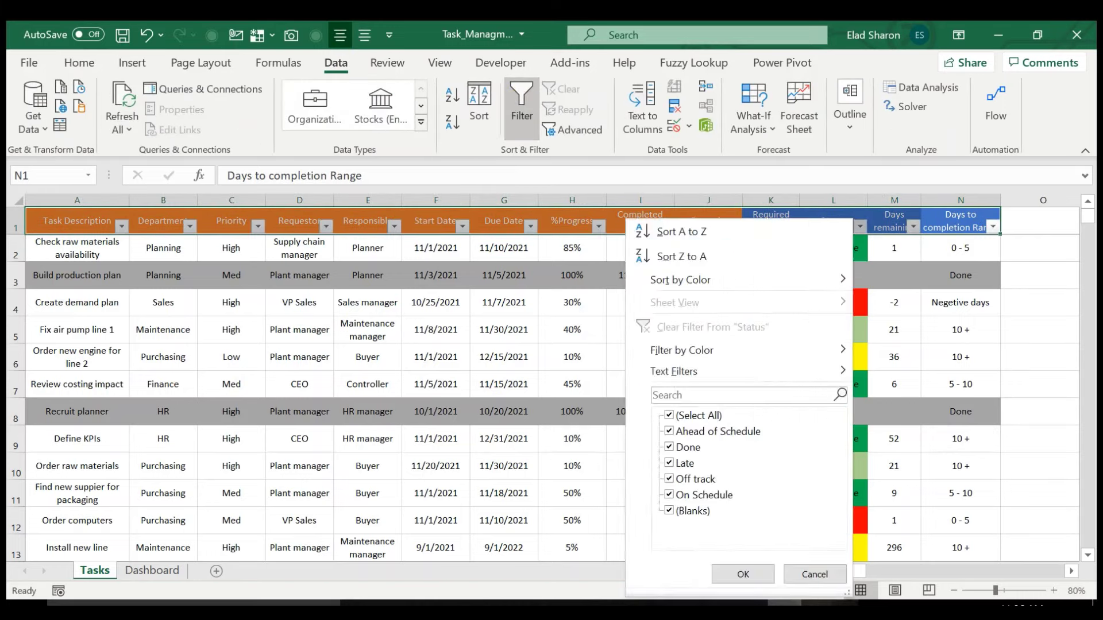
pyautogui.click(703, 414)
pyautogui.click(692, 479)
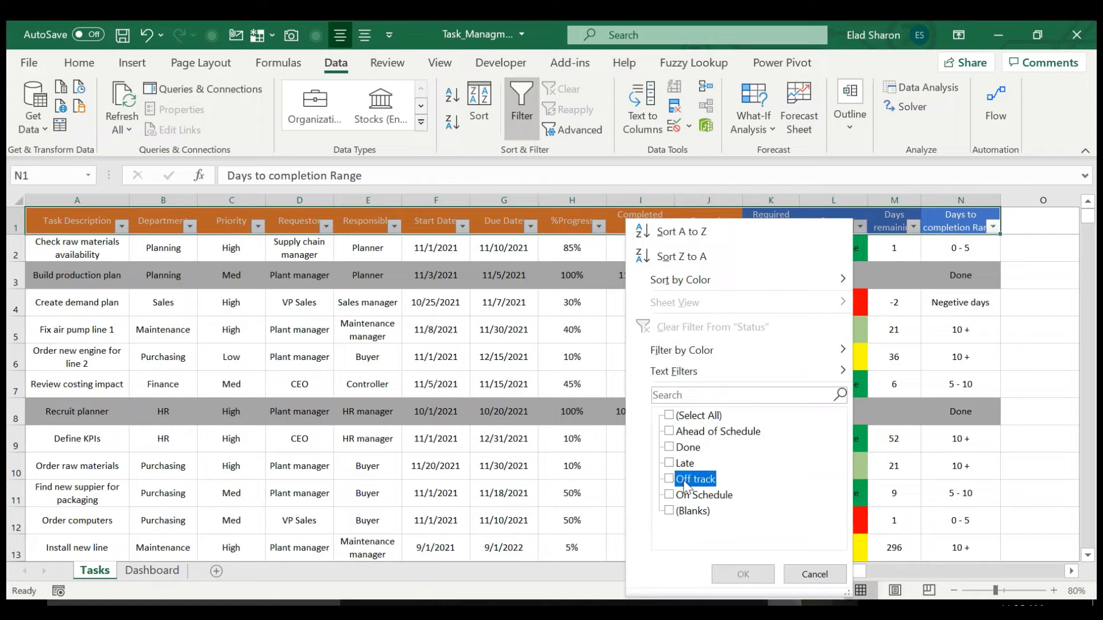
pyautogui.click(730, 572)
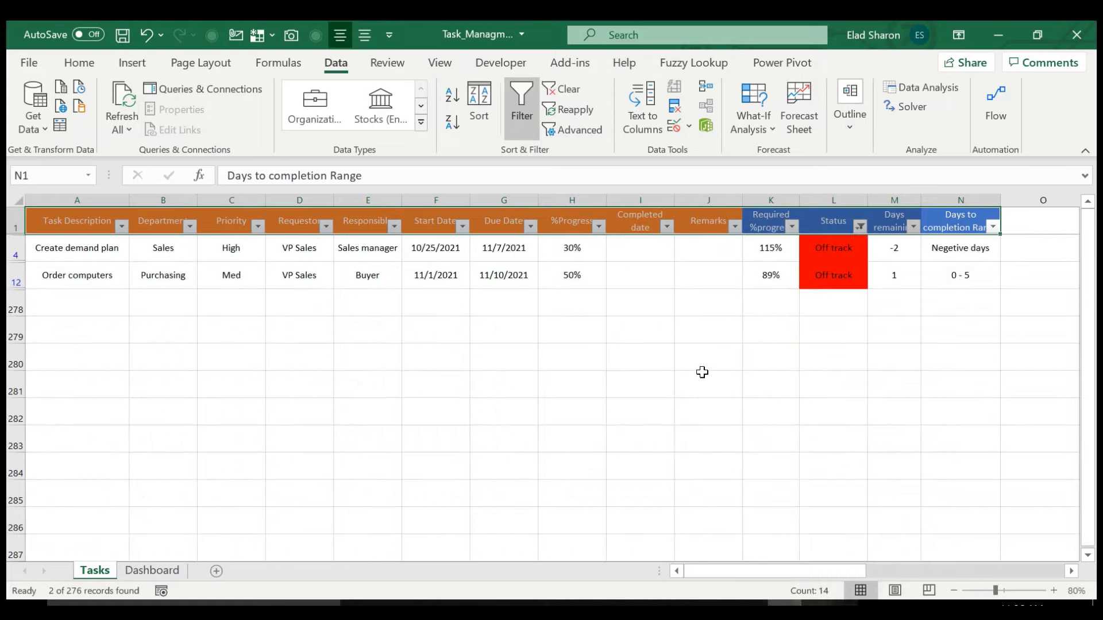
pyautogui.hotkey('ctrl', 'z')
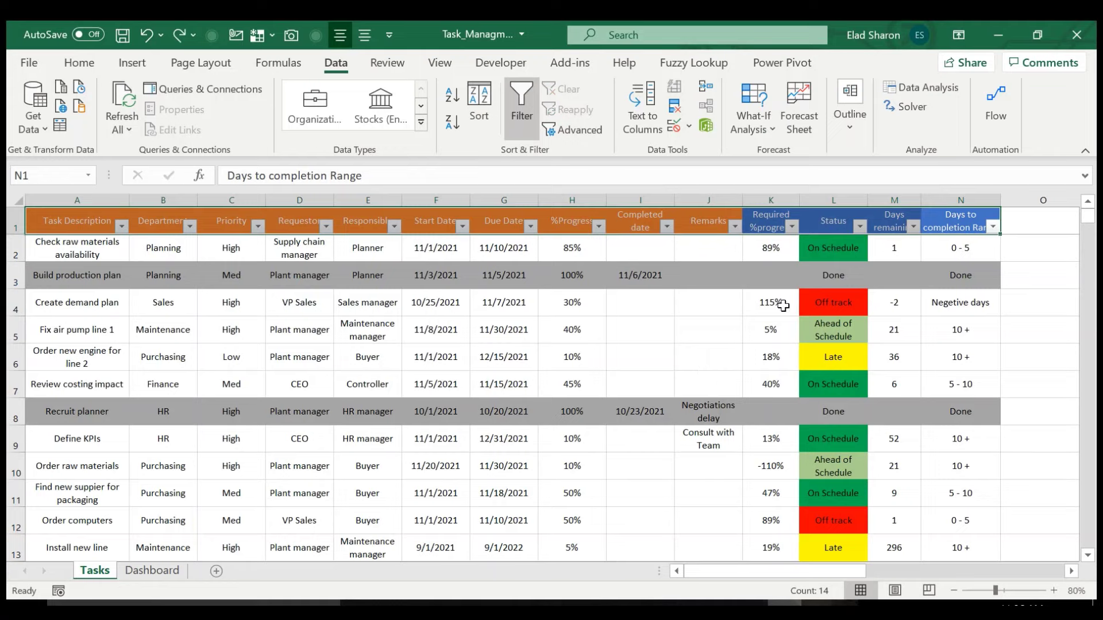
pyautogui.click(993, 226)
pyautogui.click(821, 416)
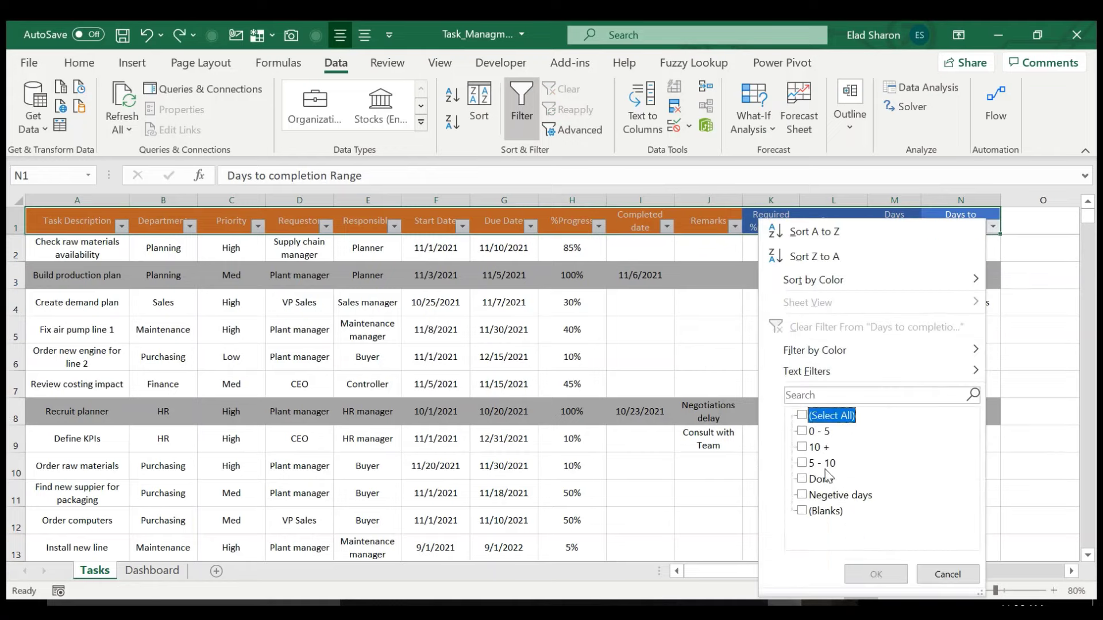
pyautogui.click(821, 495)
pyautogui.click(874, 575)
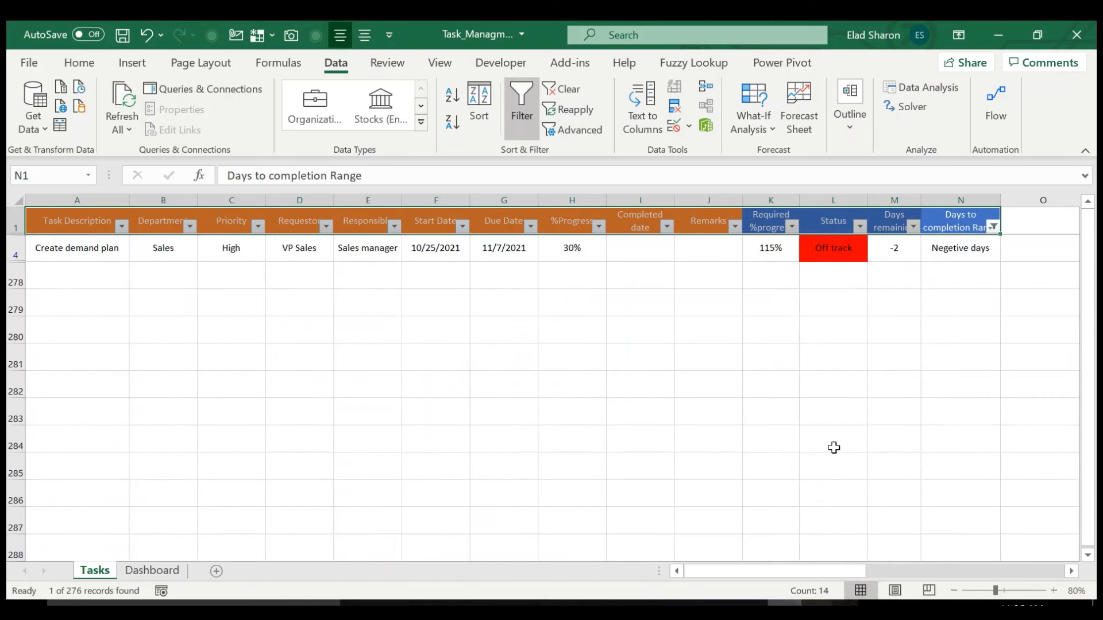
pyautogui.hotkey('ctrl', 'z')
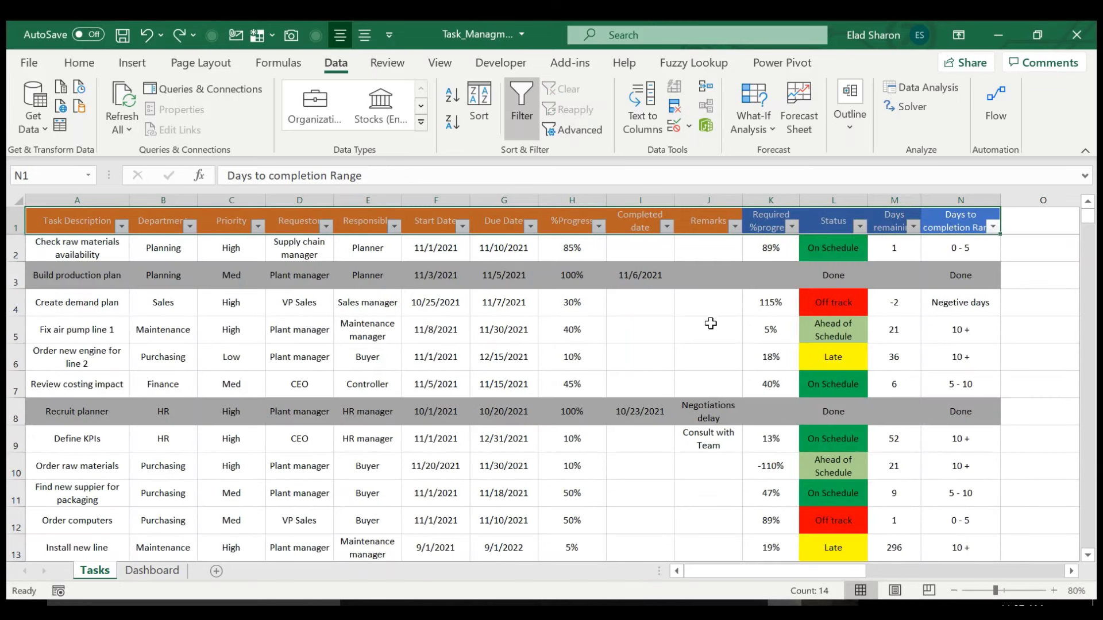
pyautogui.click(709, 332)
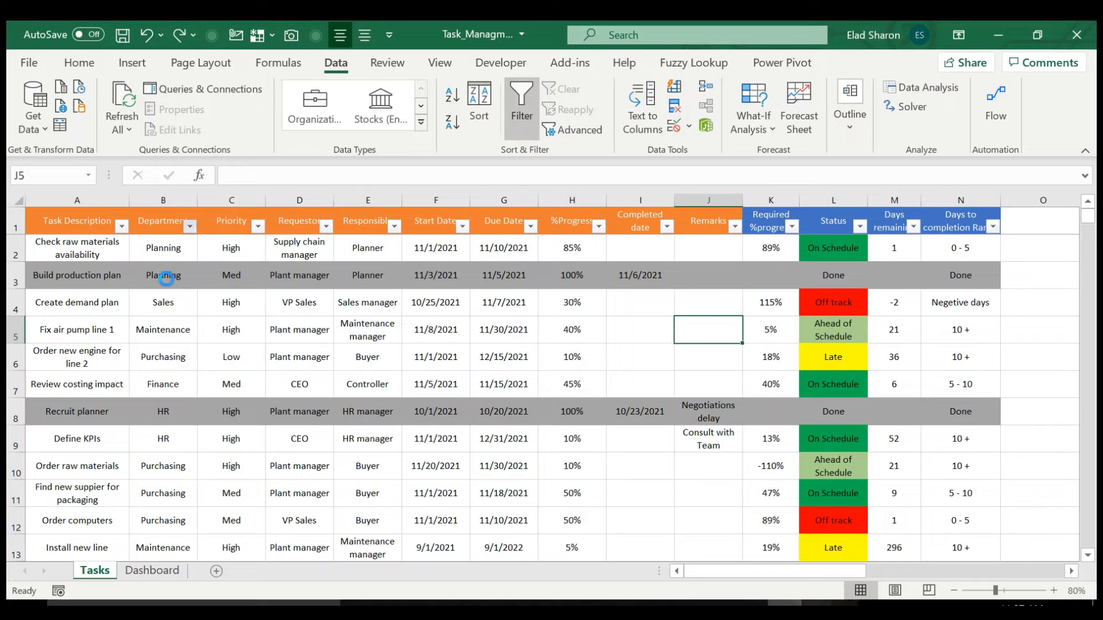
pyautogui.click(380, 572)
pyautogui.click(569, 417)
pyautogui.click(611, 459)
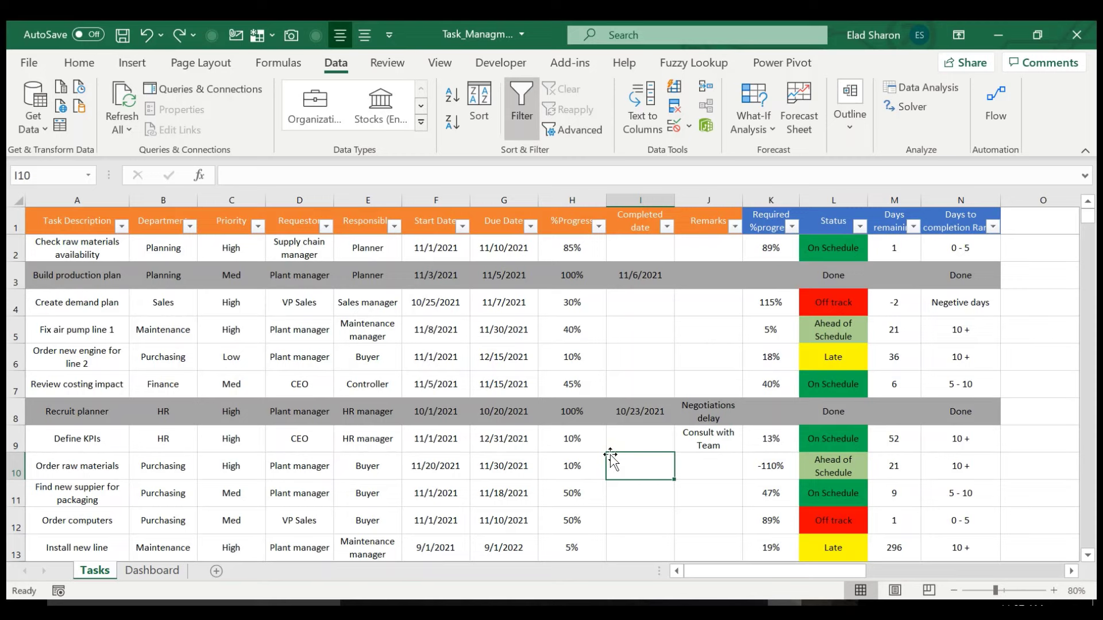
pyautogui.press('pagedown')
pyautogui.press('Right')
pyautogui.press('Right')
pyautogui.press('Up')
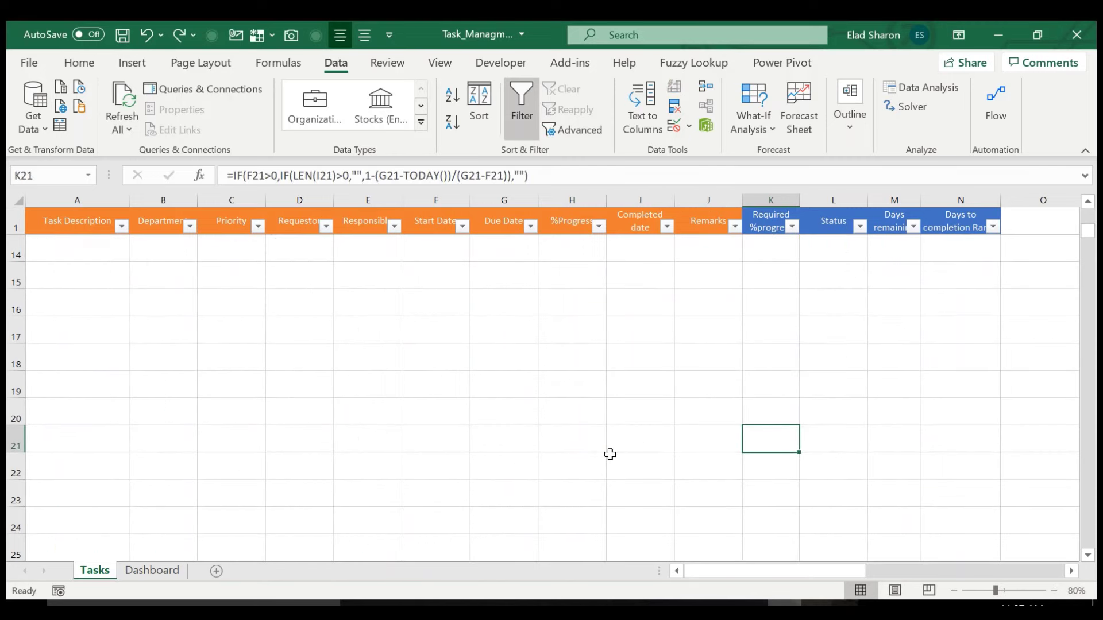
# Inspect the required-progress formula in K2 and leave it unchanged.
pyautogui.press('pageup')
pyautogui.click(766, 250)
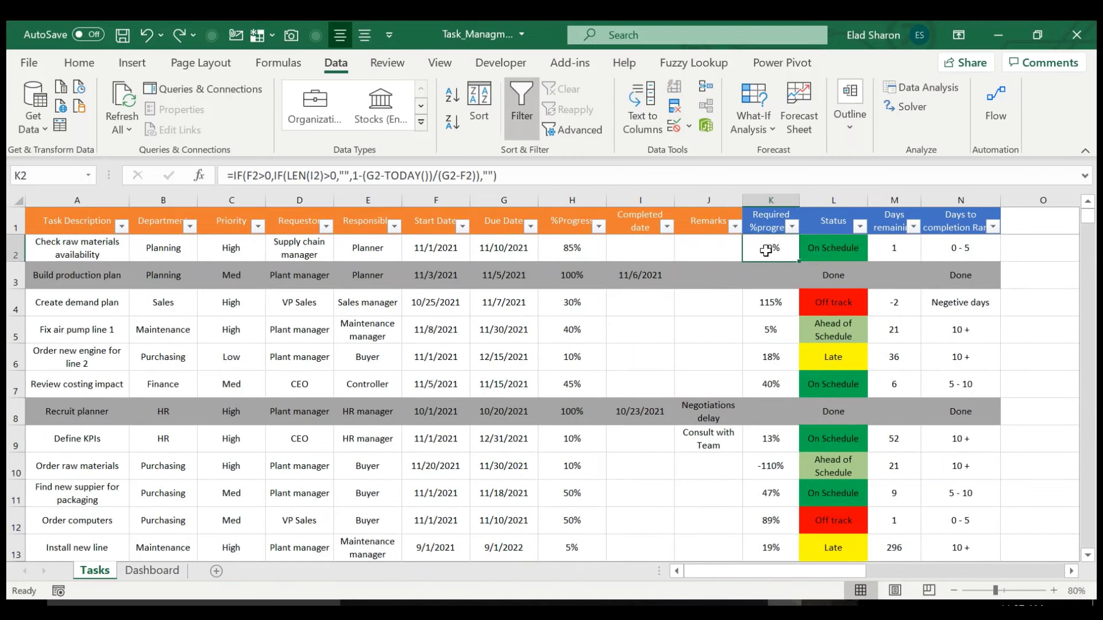
pyautogui.click(299, 176)
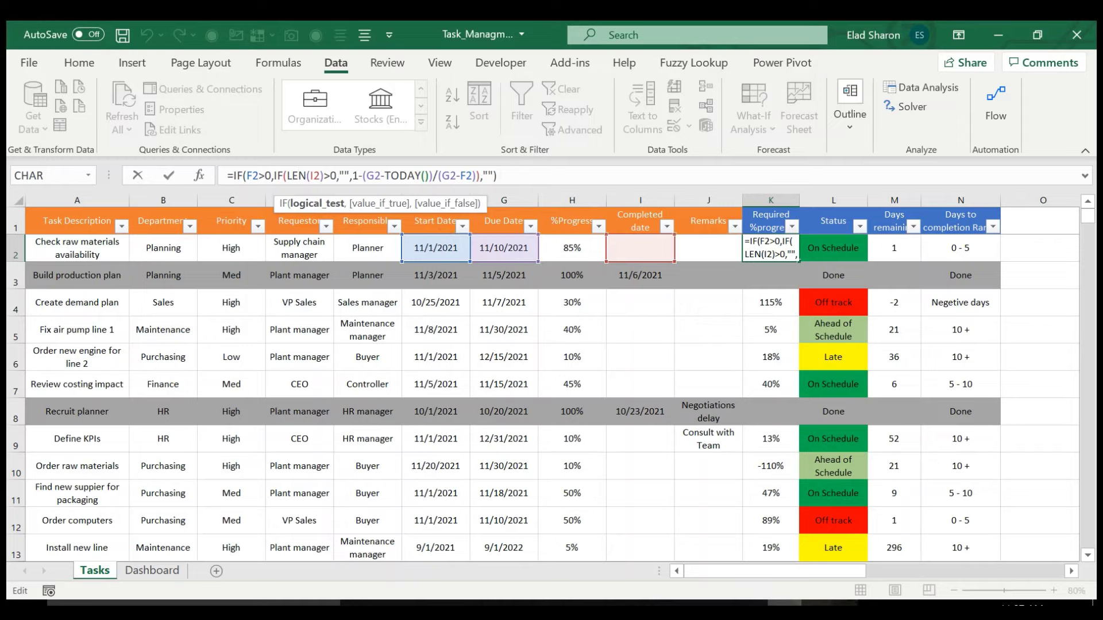
pyautogui.press('Escape')
# Enter test value 'a' in cells A14 through E14 of the first empty row.
pyautogui.press('pagedown')
pyautogui.press('pagedown')
pyautogui.press('pageup')
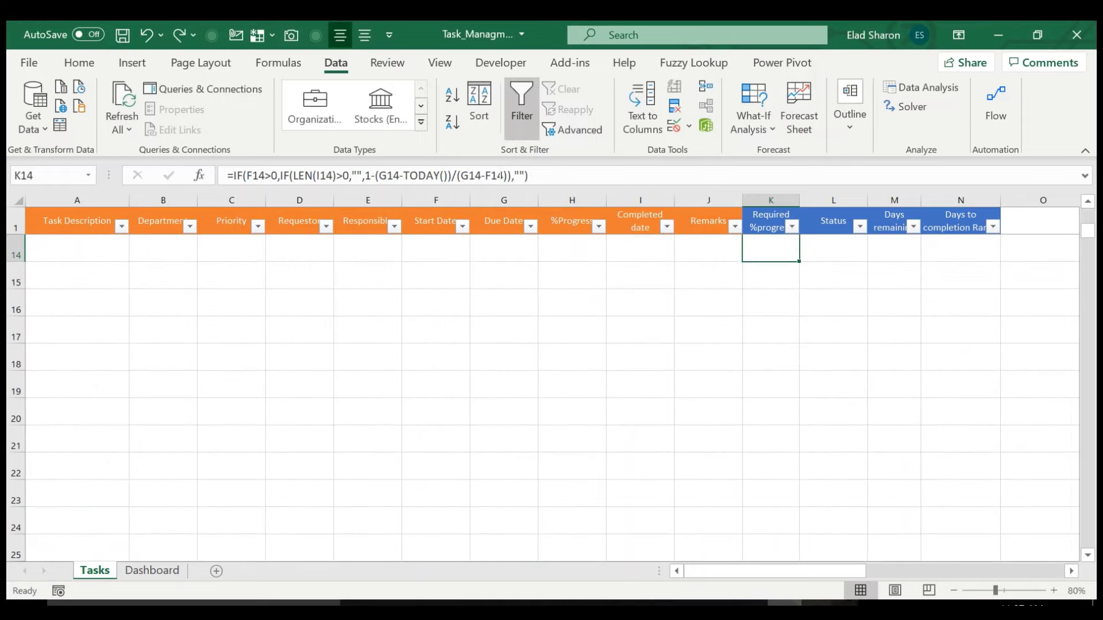
pyautogui.press('Up')
pyautogui.press('Down')
pyautogui.press('Left')
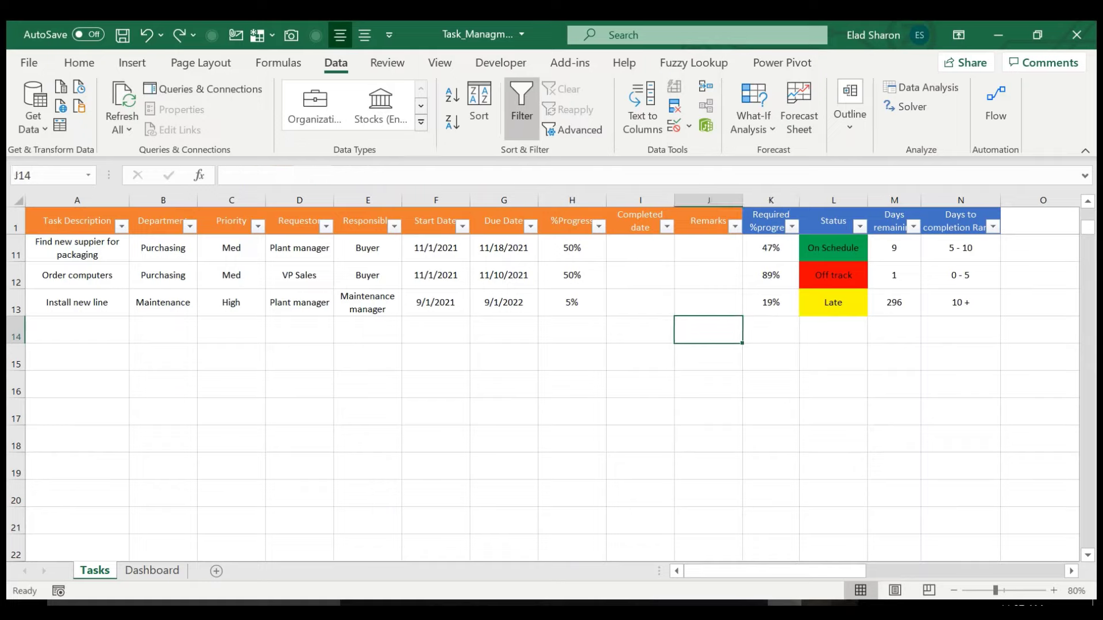
pyautogui.press('Left')
pyautogui.press('Left')
pyautogui.press('Left')
pyautogui.press('Left')
pyautogui.press('Left')
pyautogui.press('Left')
pyautogui.press('Left')
pyautogui.press('Left')
pyautogui.press('Left')
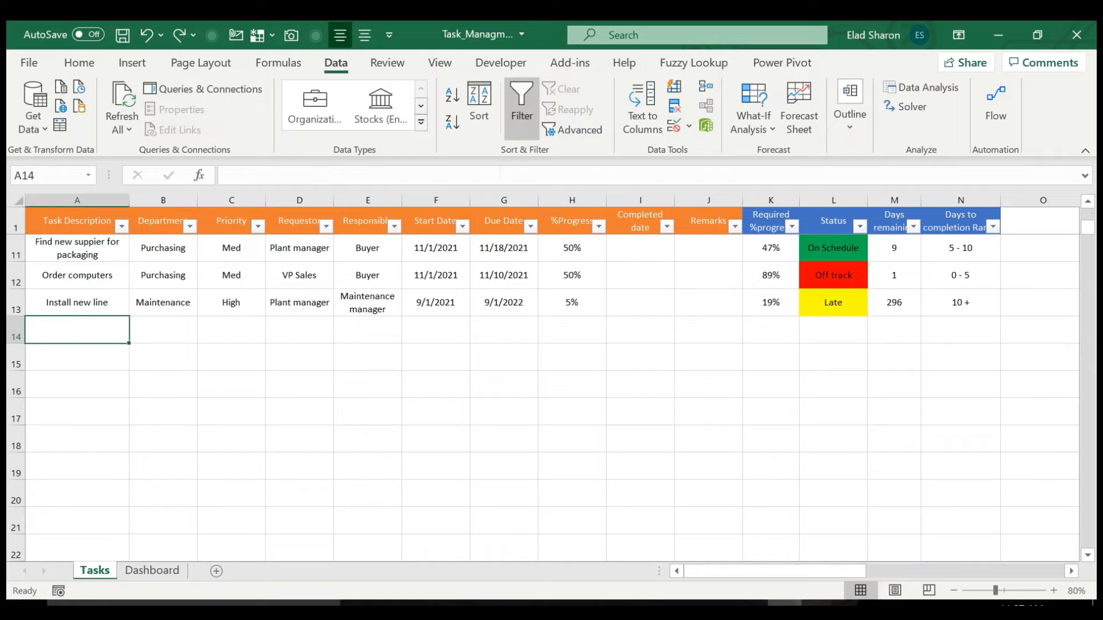
pyautogui.write('a')
pyautogui.press('Tab')
pyautogui.write('a')
pyautogui.press('Tab')
pyautogui.write('a')
pyautogui.press('Tab')
pyautogui.write('a')
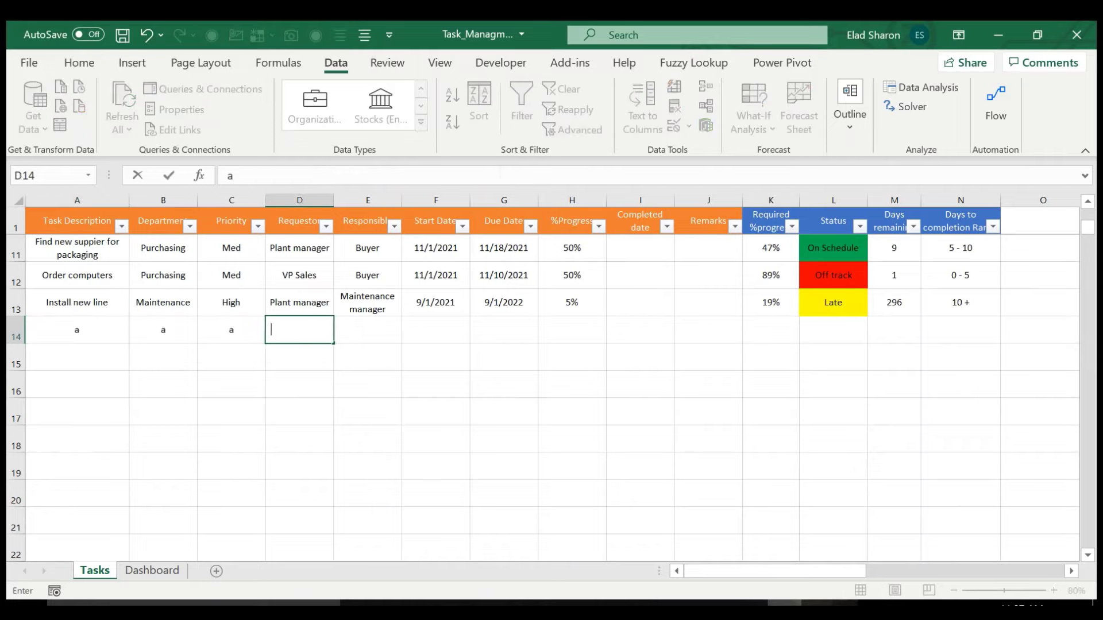
pyautogui.press('Tab')
pyautogui.write('a')
pyautogui.press('Tab')
pyautogui.write('a')
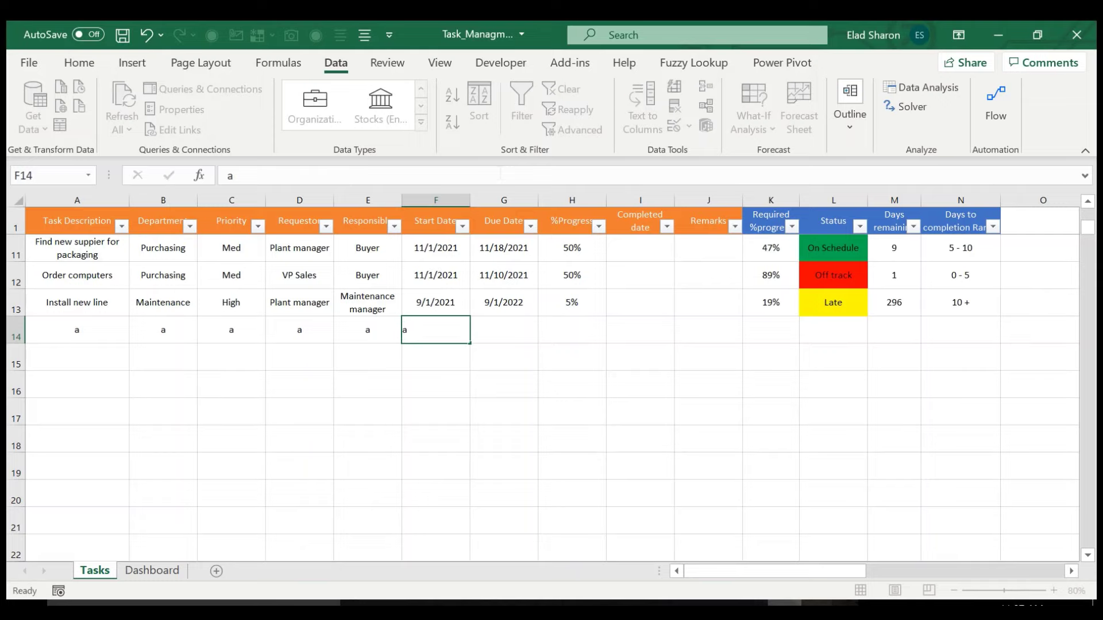
pyautogui.press('Escape')
# Enter start date 10/2/2022 in F14 and check row 14's calculated columns.
pyautogui.write('10/2/1')
pyautogui.press('BackSpace')
pyautogui.write('22')
pyautogui.press('Return')
pyautogui.click(436, 330)
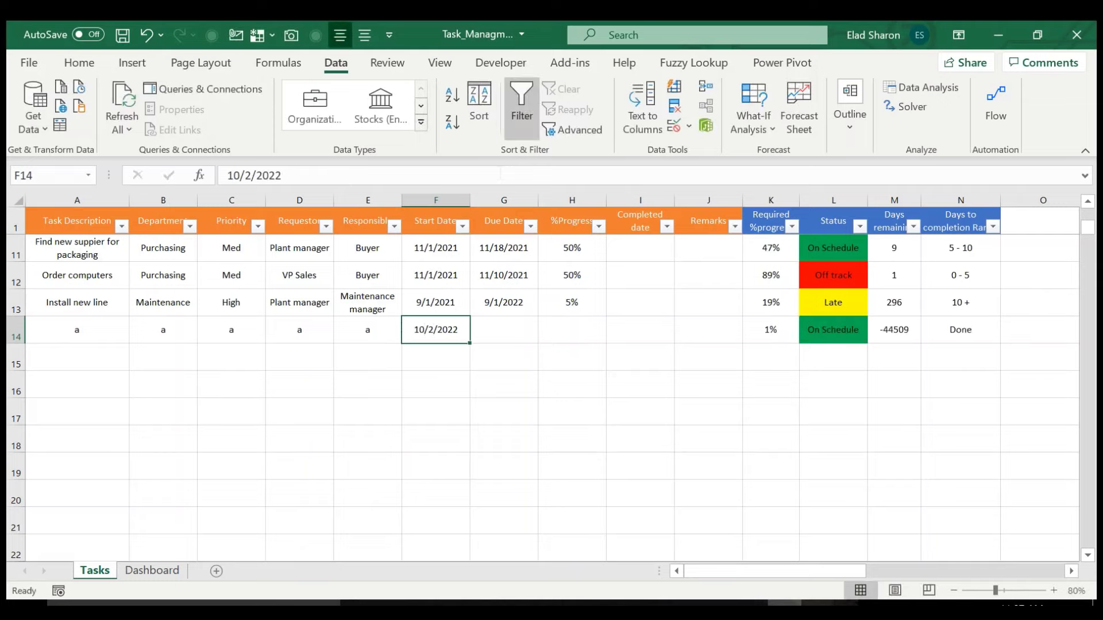
pyautogui.press('Right')
pyautogui.press('Right')
pyautogui.press('Right')
pyautogui.press('Right')
pyautogui.press('Right')
pyautogui.press('Right')
pyautogui.press('Right')
pyautogui.press('Right')
pyautogui.press('Right')
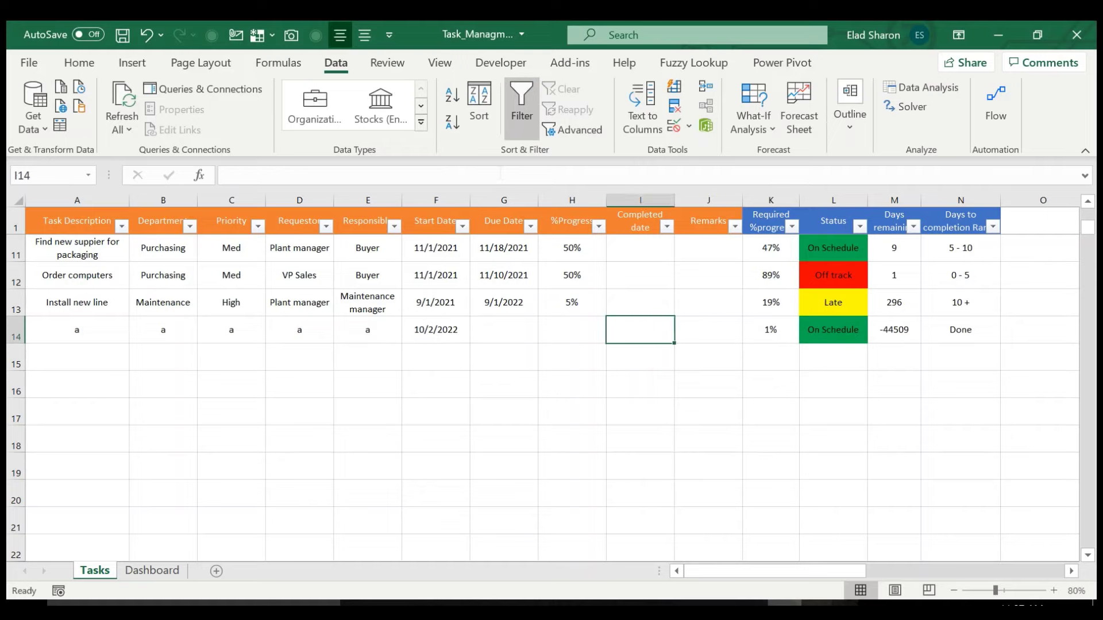
# Delete the test entries in A14:F14, then test and clear another start date in F14.
pyautogui.press('Left')
pyautogui.press('Left')
pyautogui.press('Left')
pyautogui.press('Left')
pyautogui.press('Left')
pyautogui.press('Left')
pyautogui.press('Left')
pyautogui.press('Left')
pyautogui.press('Left')
pyautogui.press('Left')
pyautogui.press('Left')
pyautogui.press('Left')
pyautogui.press('Left')
pyautogui.press('Left')
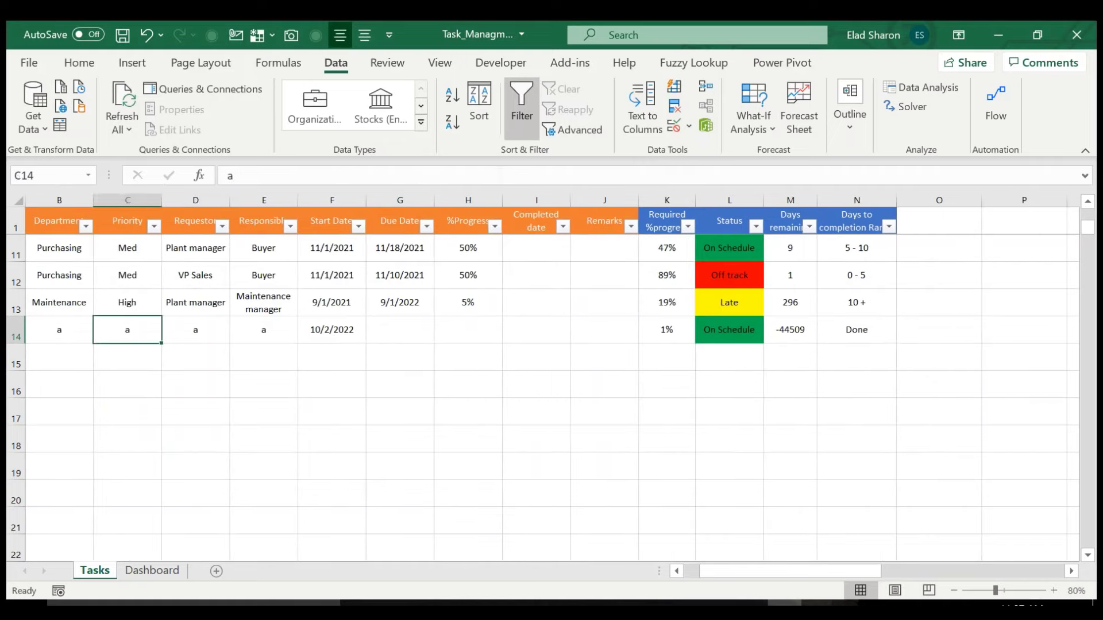
pyautogui.press('Right')
pyautogui.press('Right')
pyautogui.press('Right')
pyautogui.press('Right')
pyautogui.press('Right')
pyautogui.hotkey('shift', 'Home')
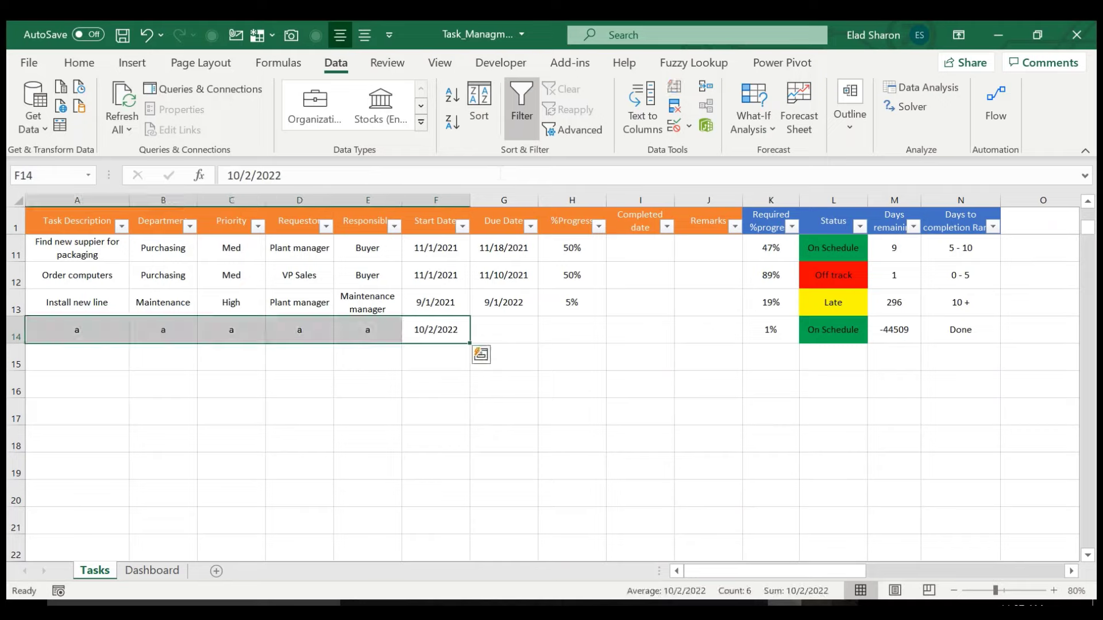
pyautogui.press('Delete')
pyautogui.press('Right')
pyautogui.press('Left')
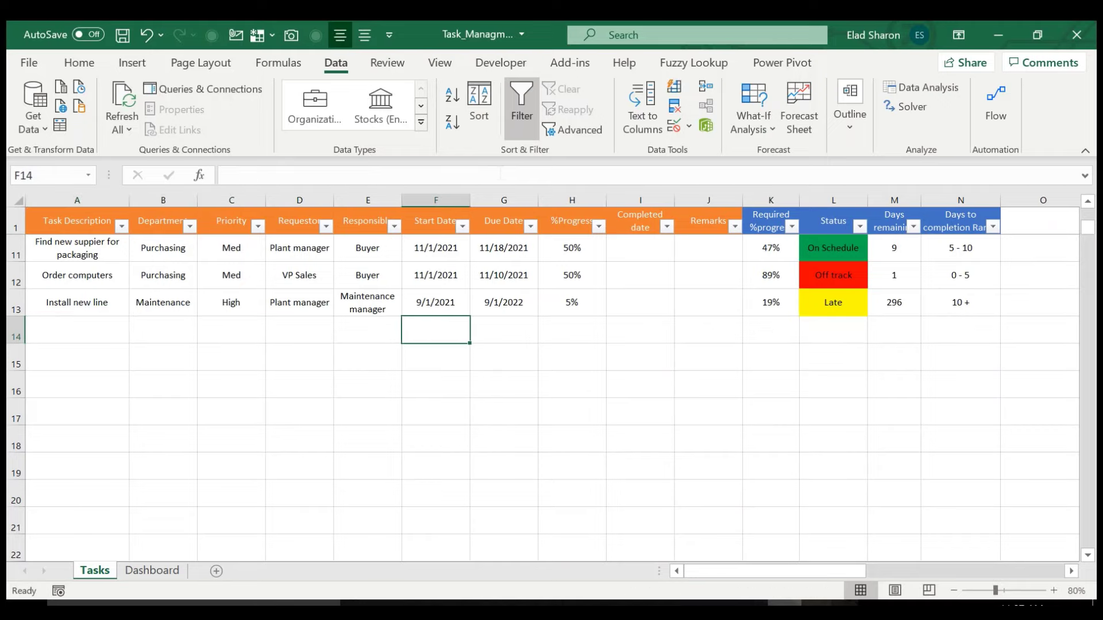
pyautogui.write('10/22/2021')
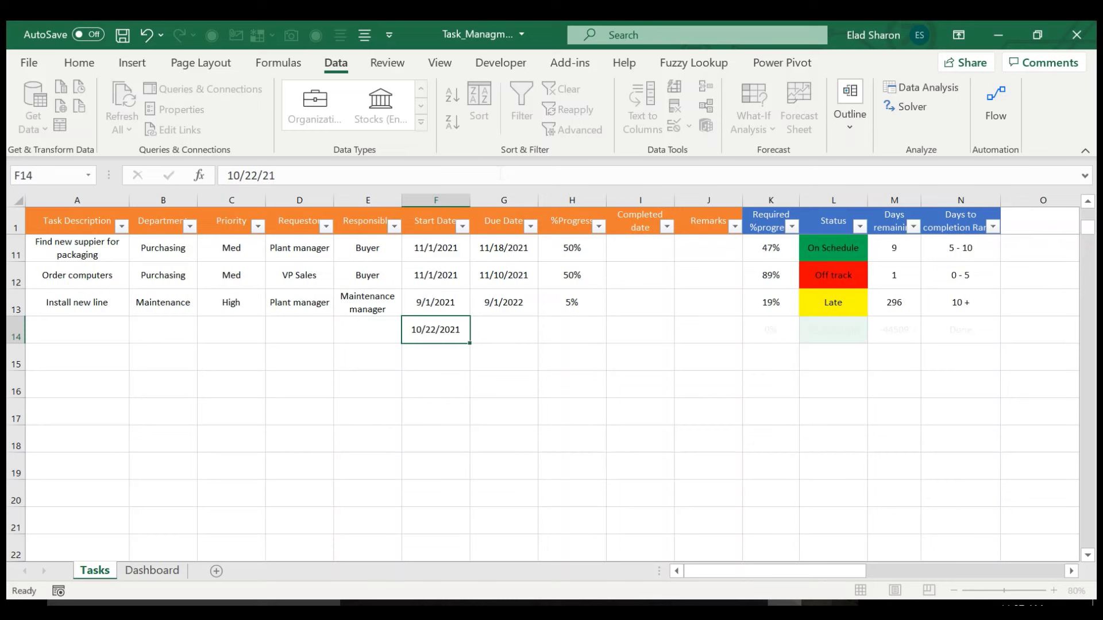
pyautogui.hotkey('ctrl', 'Return')
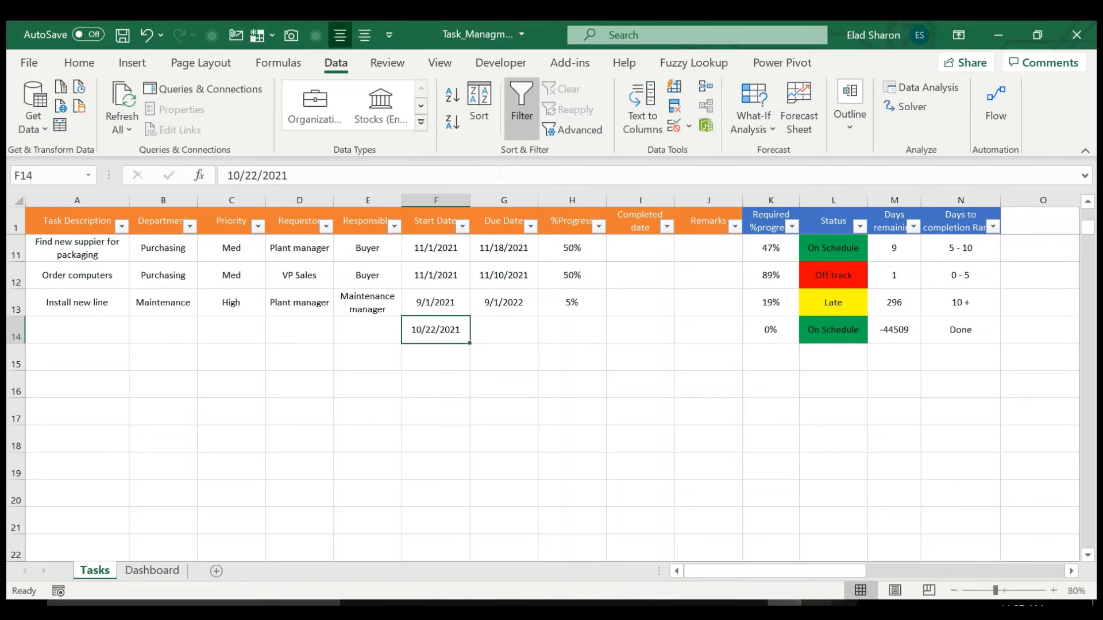
pyautogui.press('Delete')
# Confirm the column K formula runs down to row 221, then go to the Dashboard sheet.
pyautogui.scroll(3, 517, 396)
pyautogui.click(435, 329)
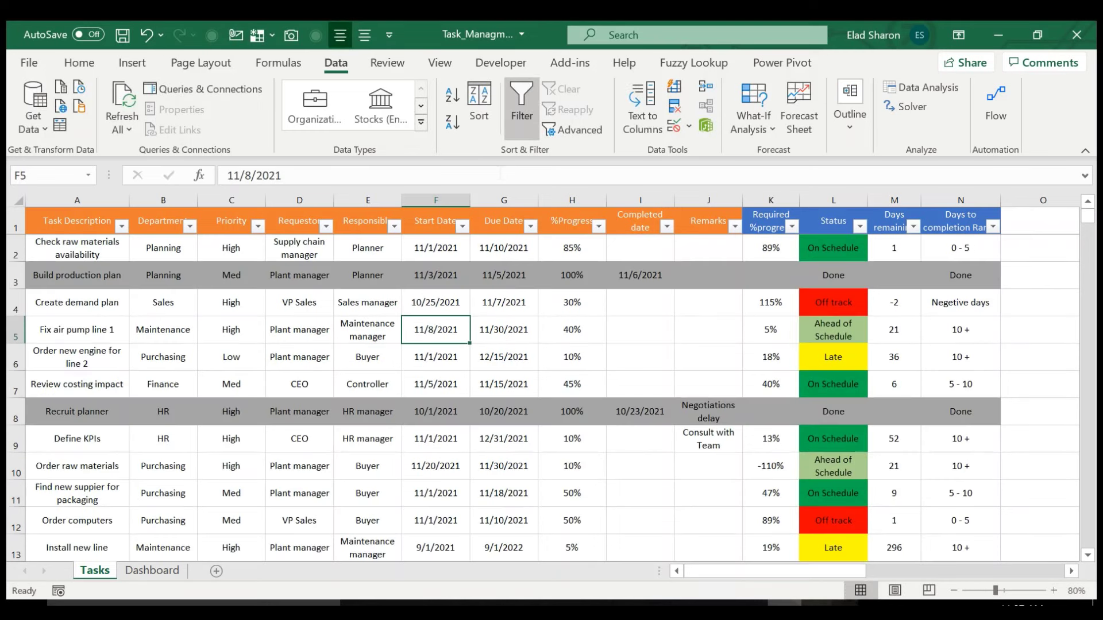
pyautogui.press('Right')
pyautogui.press('Right')
pyautogui.press('Right')
pyautogui.press('Right')
pyautogui.press('Right')
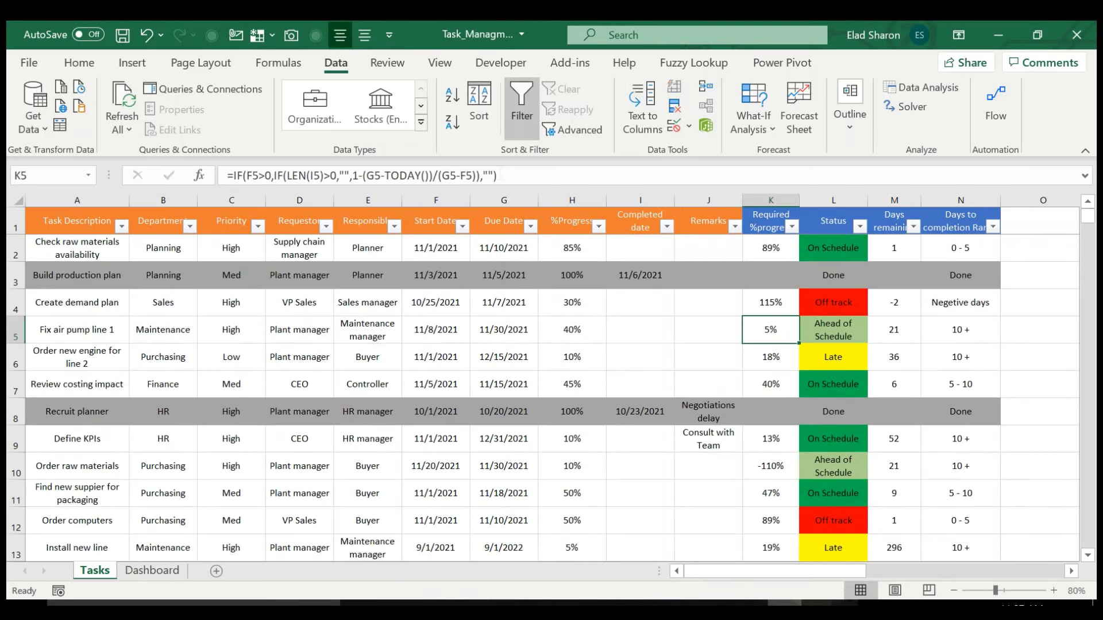
pyautogui.hotkey('ctrl', 'Down')
pyautogui.press('Down')
pyautogui.press('Down')
pyautogui.press('Down')
pyautogui.press('Down')
pyautogui.press('Down')
pyautogui.press('Down')
pyautogui.press('Down')
pyautogui.press('Down')
pyautogui.press('Down')
pyautogui.press('Down')
pyautogui.press('Down')
pyautogui.press('Down')
pyautogui.press('Down')
pyautogui.press('Down')
pyautogui.press('Down')
pyautogui.press('Down')
pyautogui.press('Down')
pyautogui.press('Down')
pyautogui.press('Down')
pyautogui.press('Down')
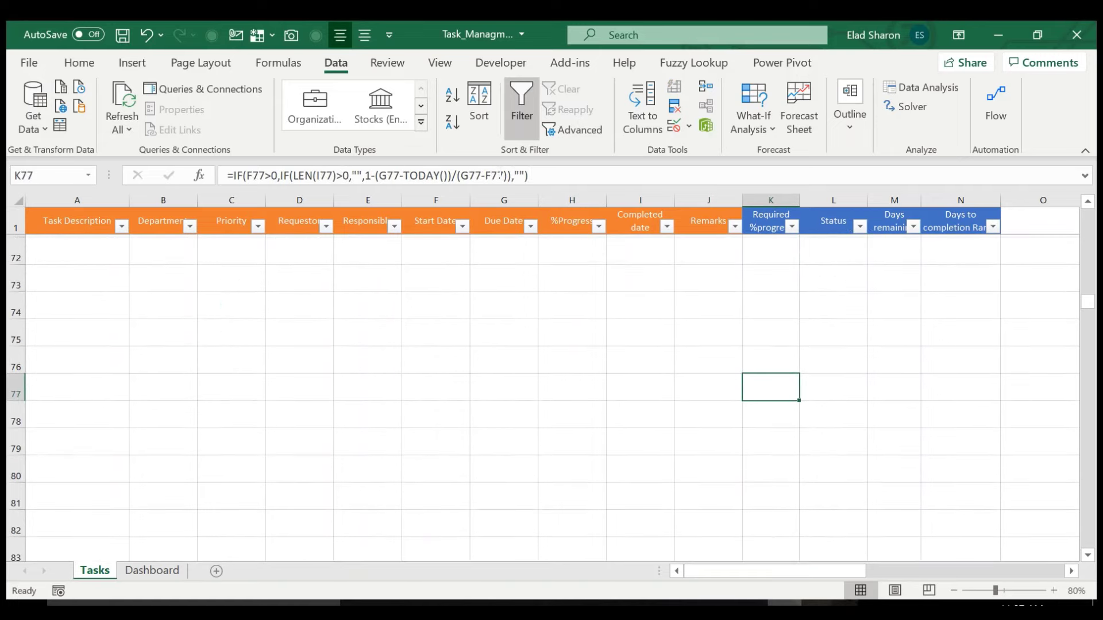
pyautogui.press('Down')
pyautogui.press('Down')
pyautogui.press('Down')
pyautogui.press('Down')
pyautogui.press('Down')
pyautogui.press('Down')
pyautogui.press('Down')
pyautogui.press('Down')
pyautogui.press('Down')
pyautogui.press('Down')
pyautogui.press('Down')
pyautogui.press('Down')
pyautogui.press('Down')
pyautogui.press('Down')
pyautogui.press('Down')
pyautogui.press('Down')
pyautogui.press('Down')
pyautogui.press('Down')
pyautogui.press('Down')
pyautogui.press('Down')
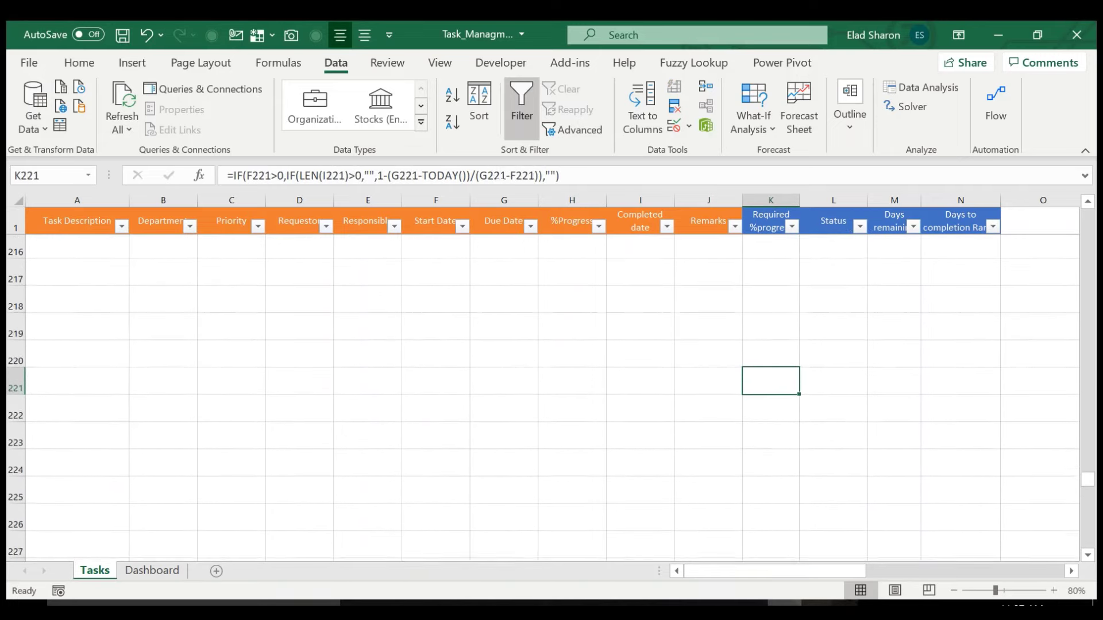
pyautogui.press('Up')
pyautogui.press('Up')
pyautogui.press('Up')
pyautogui.press('Up')
pyautogui.press('Up')
pyautogui.press('Up')
pyautogui.press('Up')
pyautogui.press('Up')
pyautogui.press('Up')
pyautogui.press('Up')
pyautogui.press('Up')
pyautogui.press('Up')
pyautogui.press('Up')
pyautogui.press('Up')
pyautogui.press('Up')
pyautogui.press('Up')
pyautogui.press('Up')
pyautogui.press('Up')
pyautogui.press('Up')
pyautogui.press('Up')
pyautogui.hotkey('ctrl', 'Up')
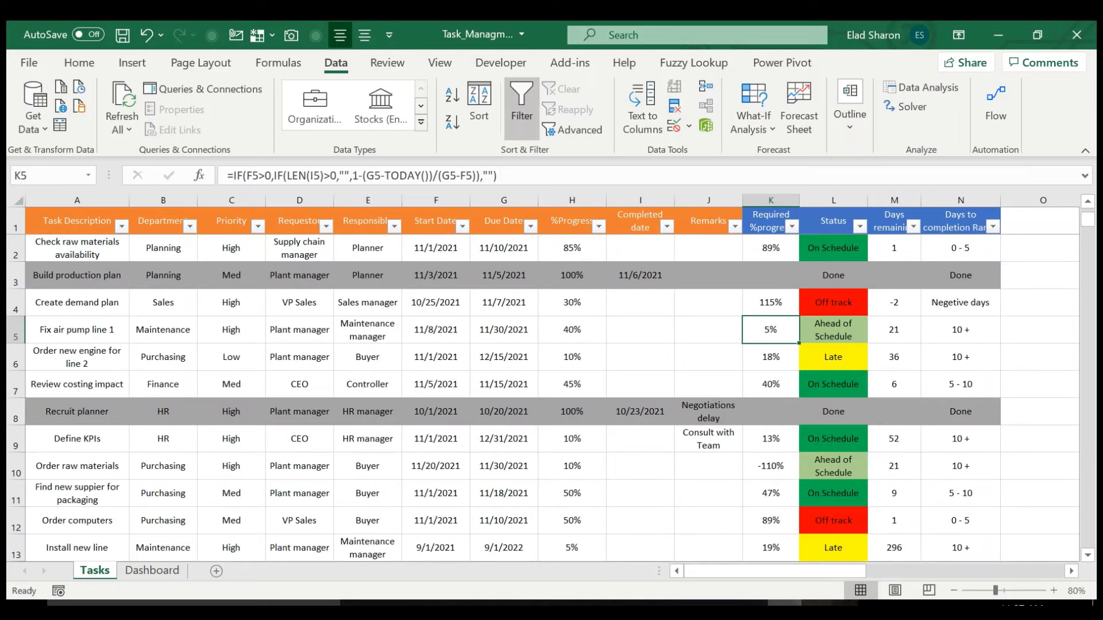
pyautogui.hotkey('ctrl', 'pagedown')
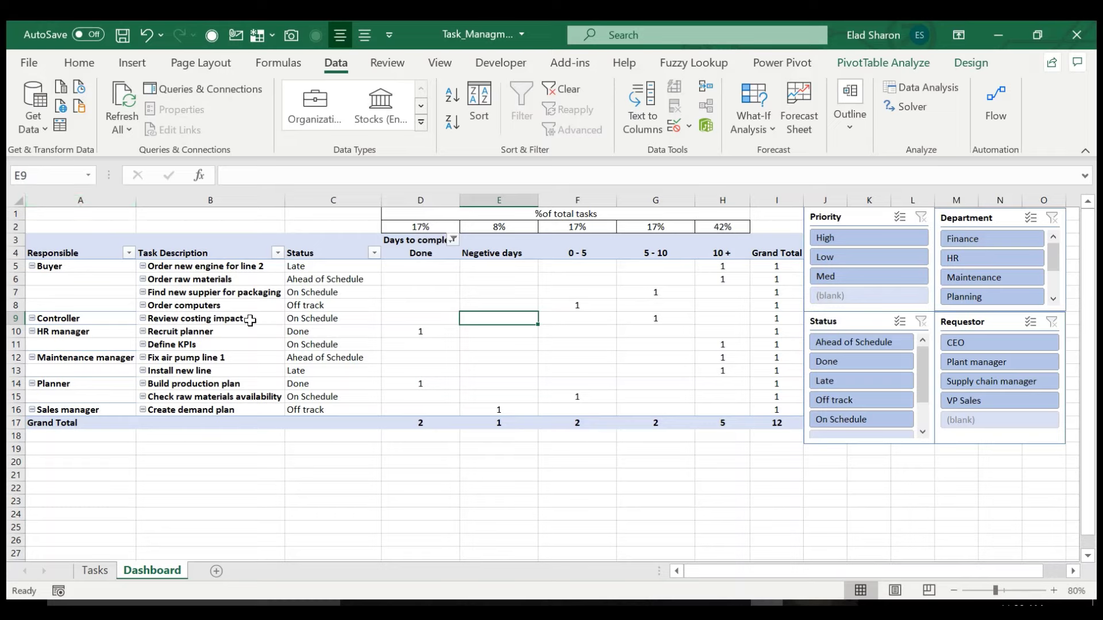
# Show the pivot's field list and drag Priority into the Values area as Count of Priority.
pyautogui.click(547, 294)
pyautogui.rightClick(546, 288)
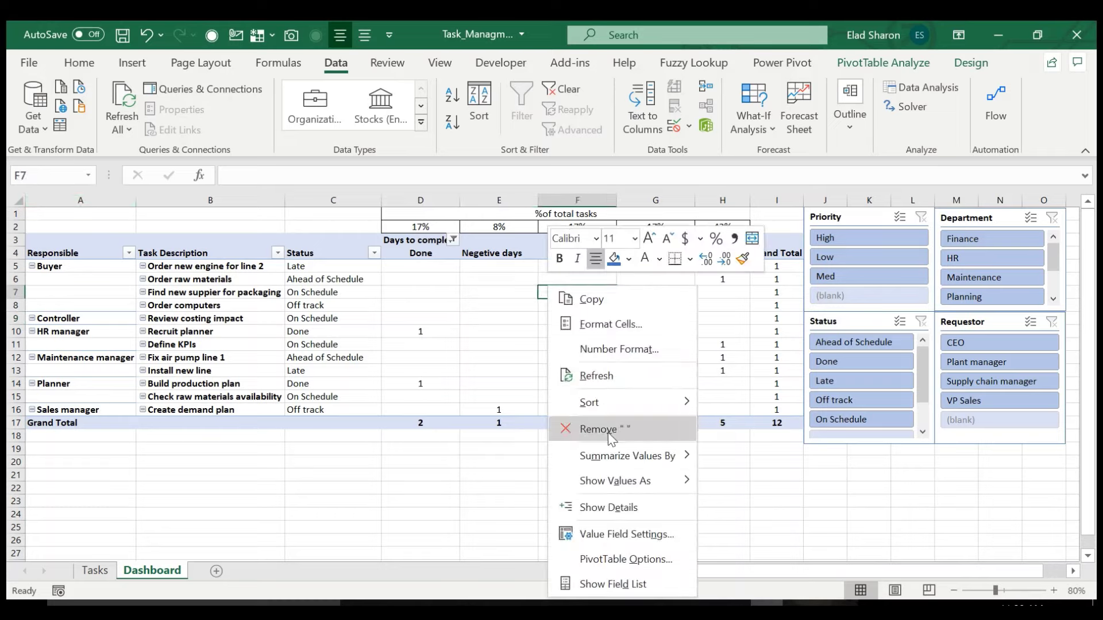
pyautogui.click(594, 581)
pyautogui.scroll(1, 910, 520)
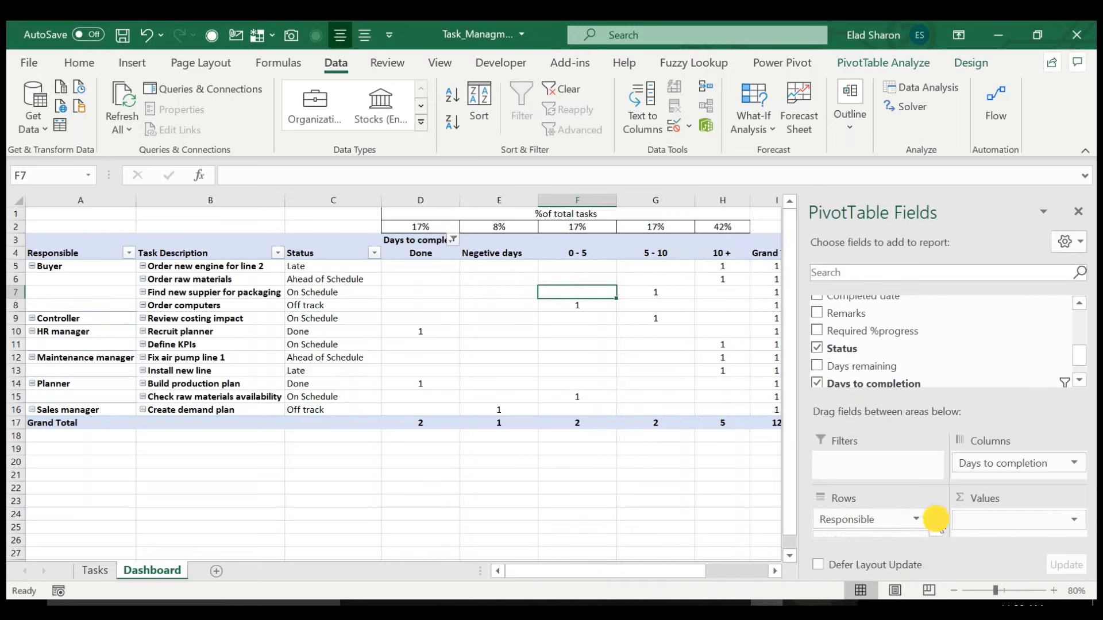
pyautogui.click(935, 529)
pyautogui.click(935, 529)
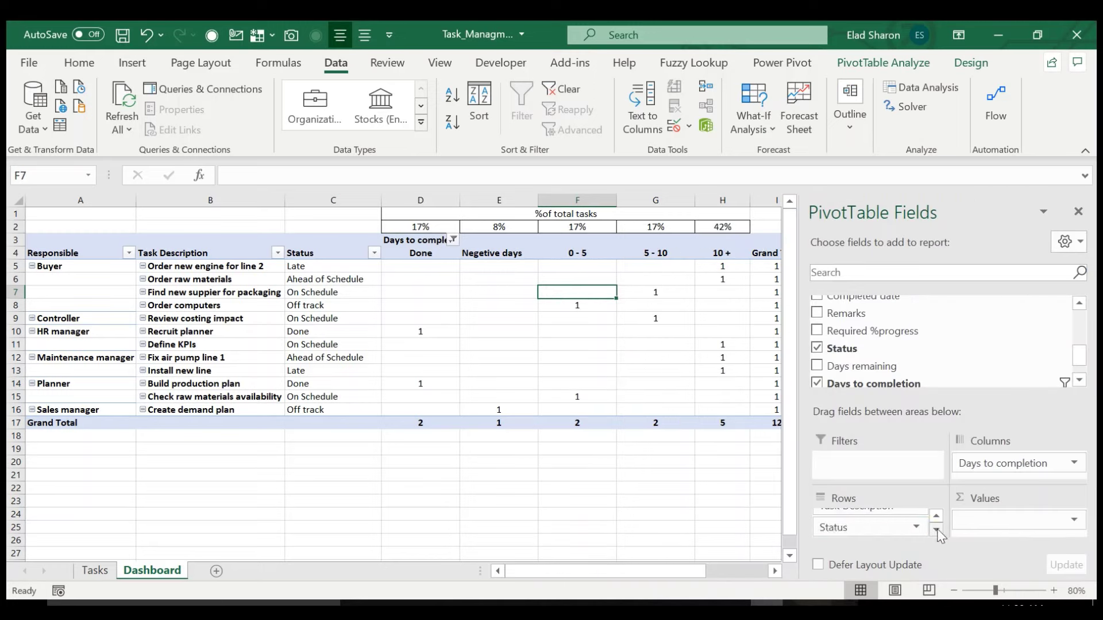
pyautogui.scroll(1, 894, 520)
pyautogui.scroll(-1, 899, 525)
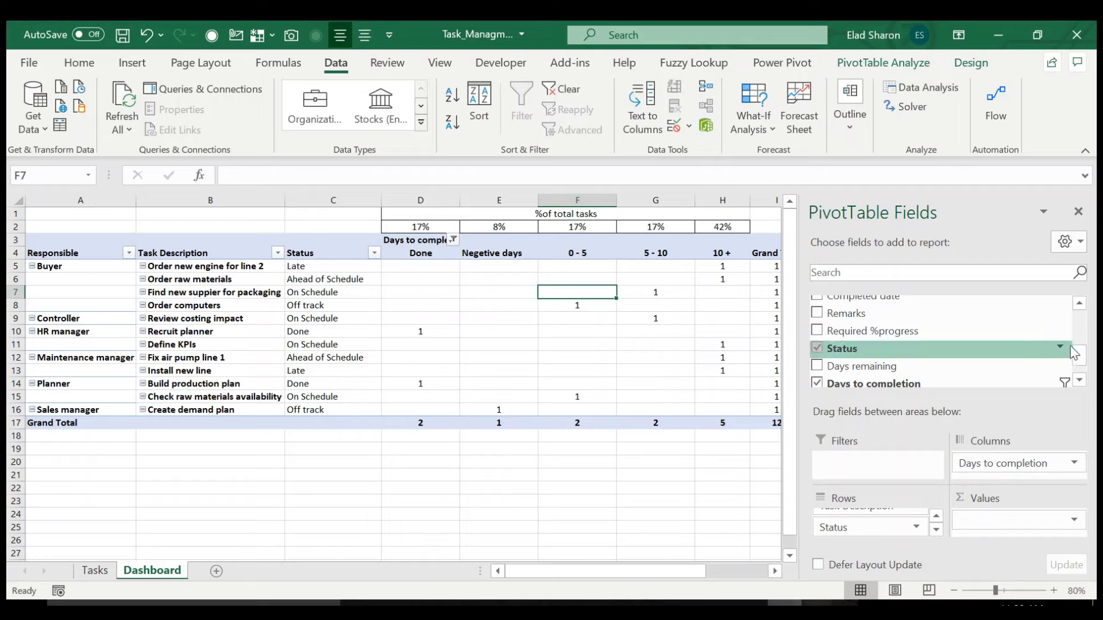
pyautogui.scroll(3, 1075, 340)
pyautogui.moveTo(891, 346); pyautogui.dragTo(609, 486)
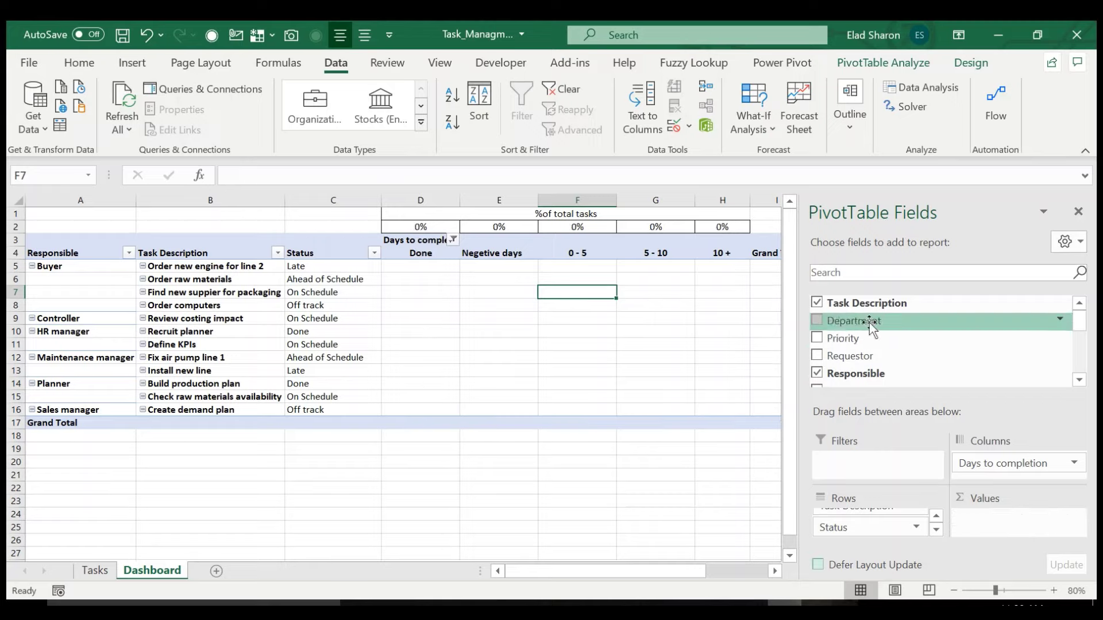
pyautogui.moveTo(859, 339); pyautogui.dragTo(1017, 523)
# Delete the 'Count of Priority' caption text in A3 above the pivot table.
pyautogui.click(392, 474)
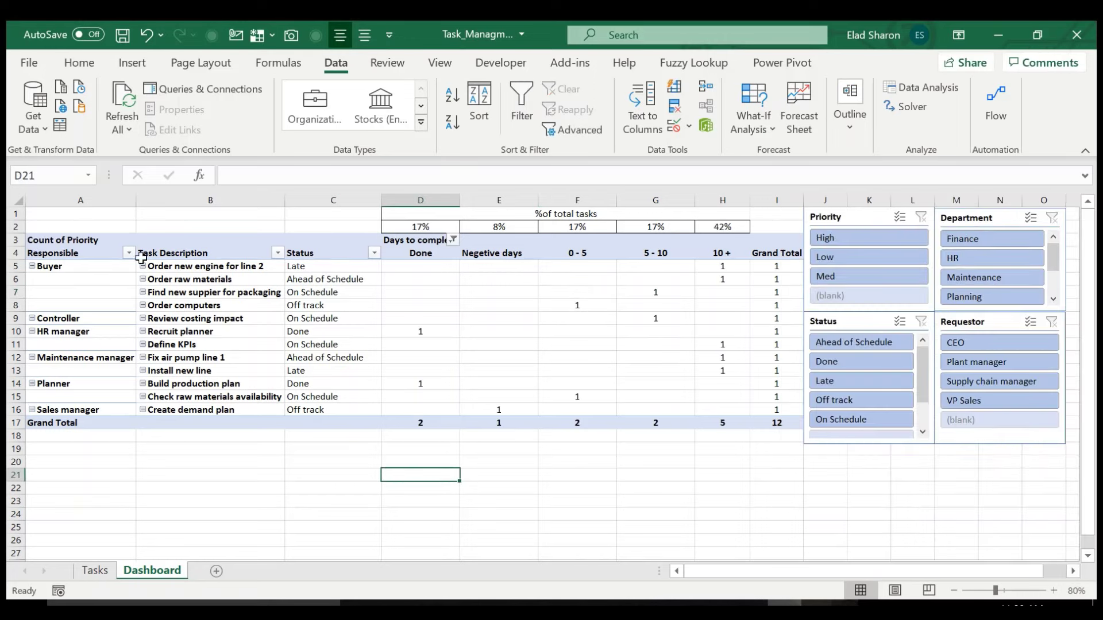
pyautogui.click(73, 244)
pyautogui.moveTo(342, 175); pyautogui.dragTo(67, 191)
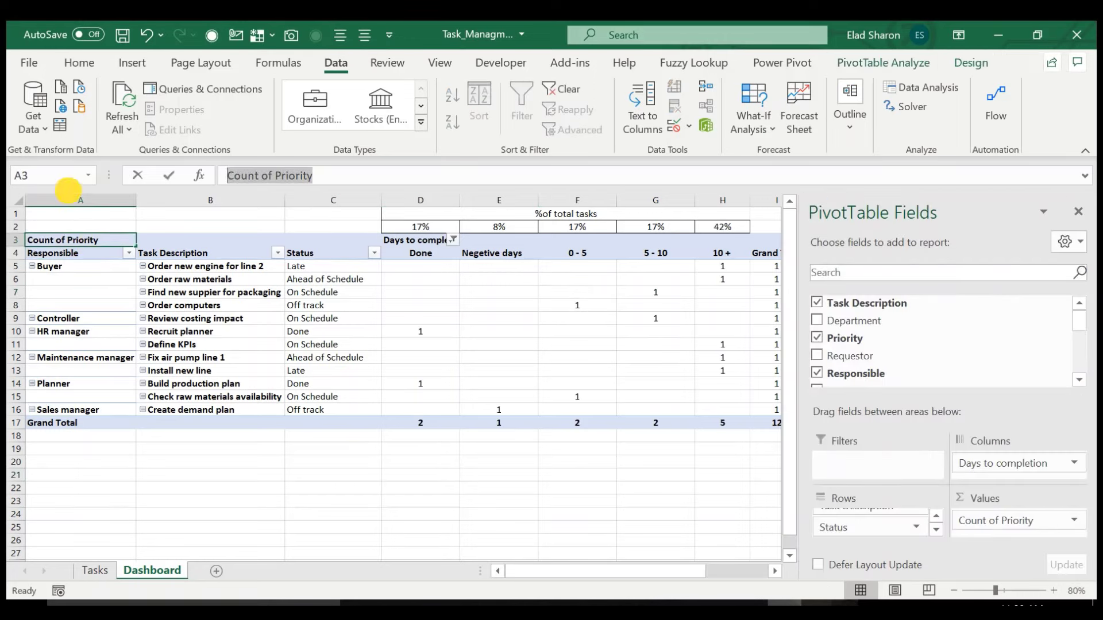
pyautogui.press('BackSpace')
pyautogui.press('Return')
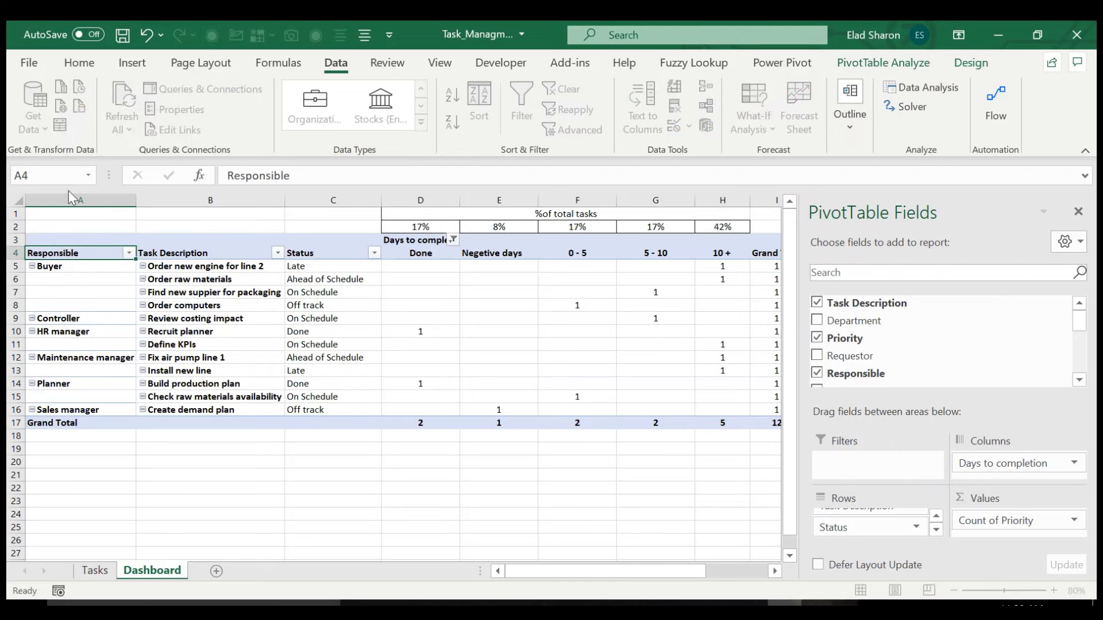
pyautogui.click(73, 242)
pyautogui.click(347, 461)
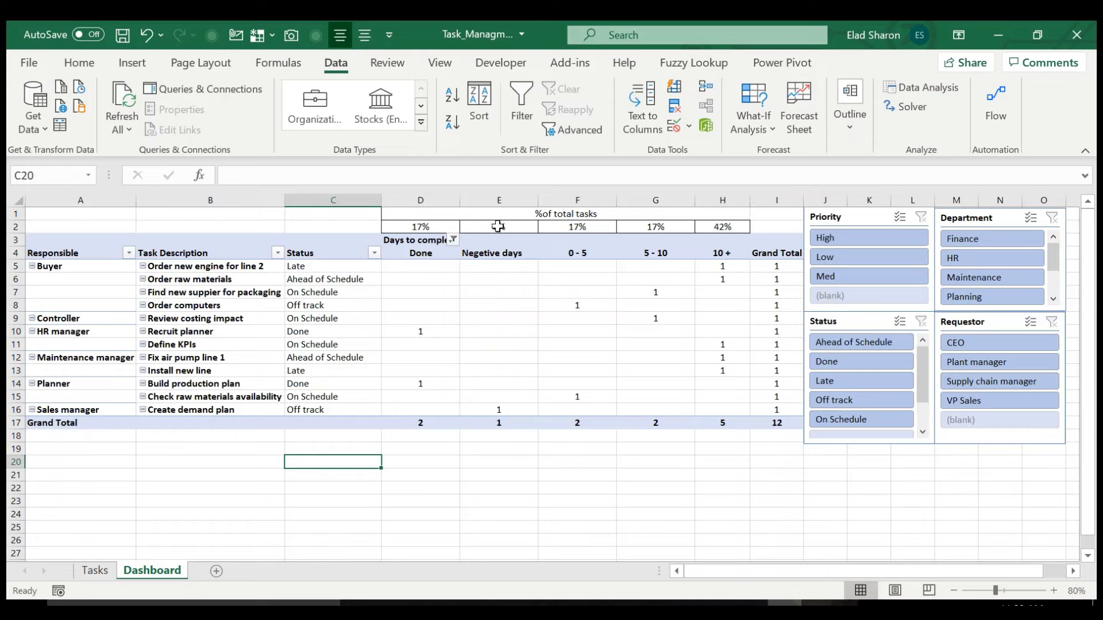
# Review the GETPIVOTDATA percentage formulas in cells D2, E2 and F2.
pyautogui.click(428, 227)
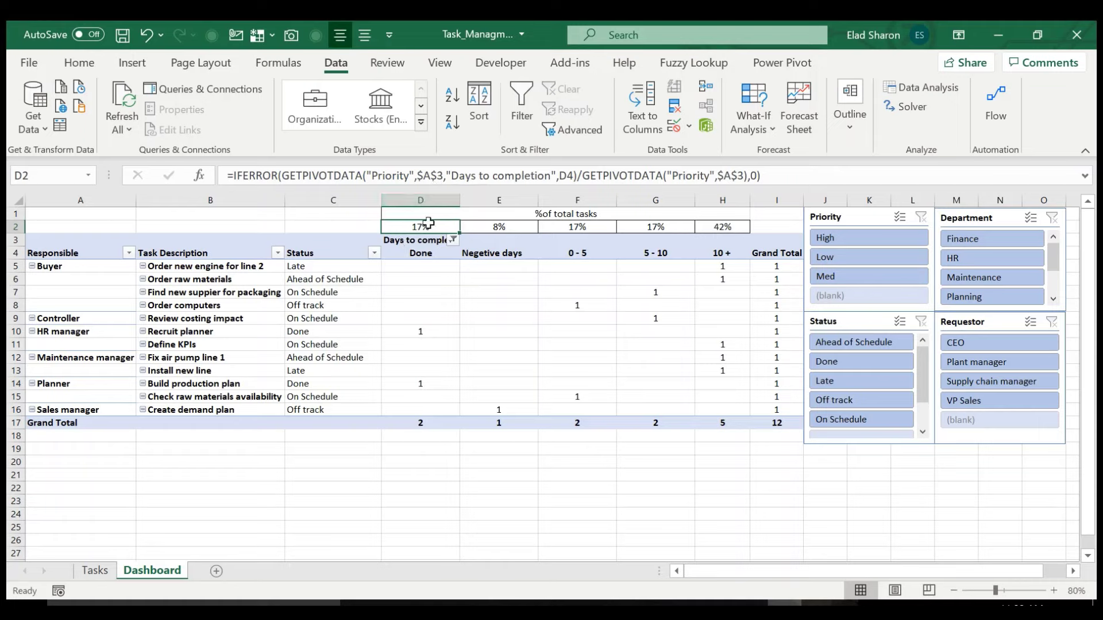
pyautogui.click(485, 233)
pyautogui.click(566, 224)
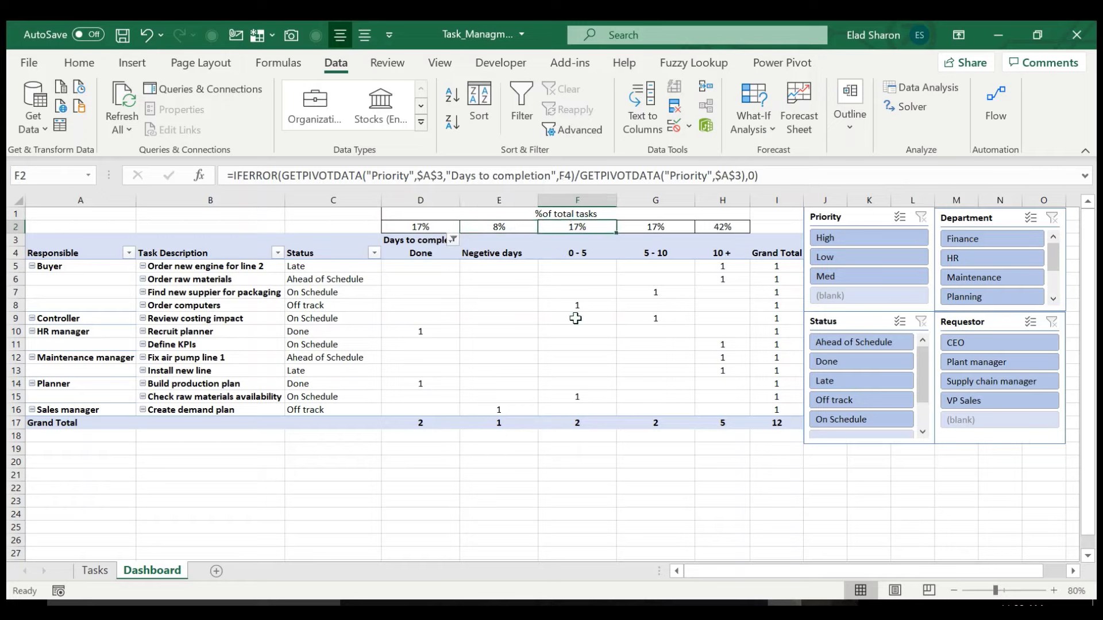
pyautogui.click(575, 461)
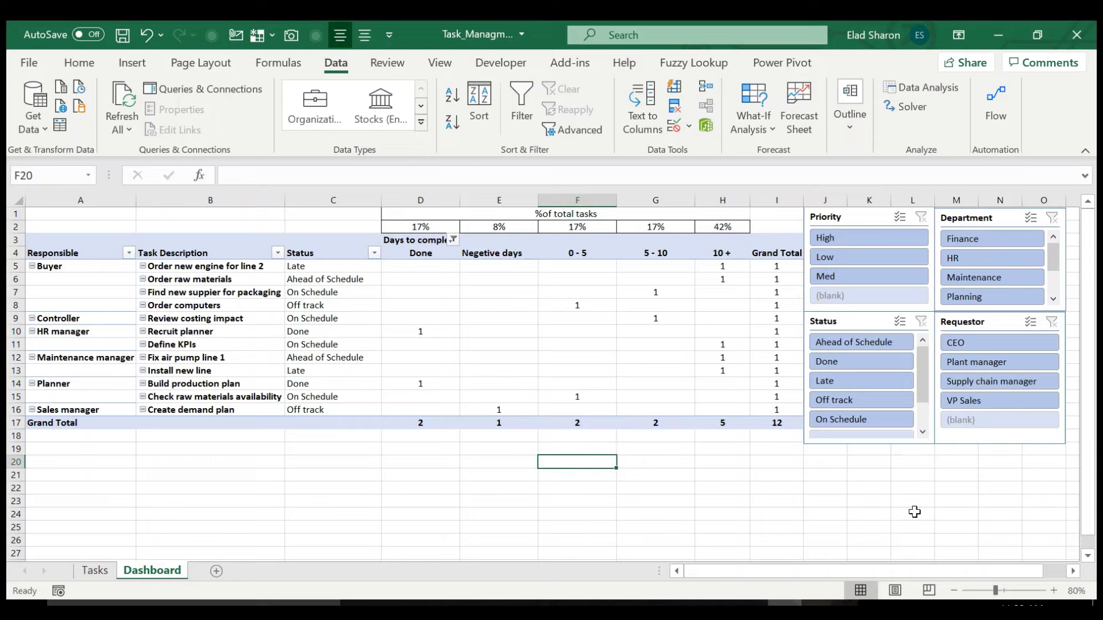
# Filter the dashboard by Planning department, then by CEO requestor, clearing each filter.
pyautogui.click(975, 298)
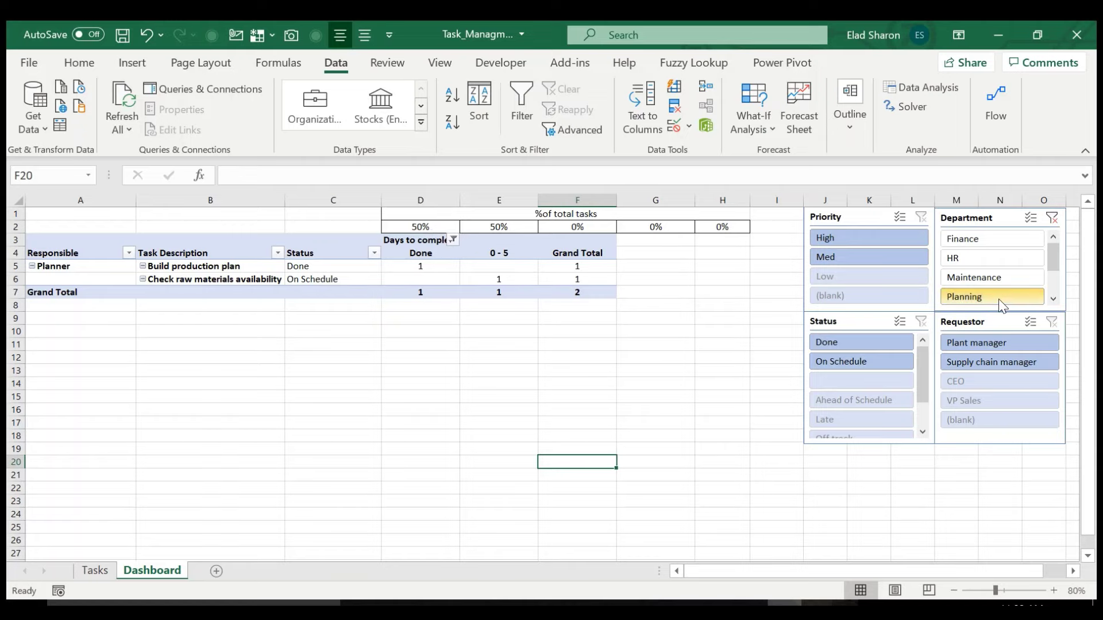
pyautogui.click(1052, 218)
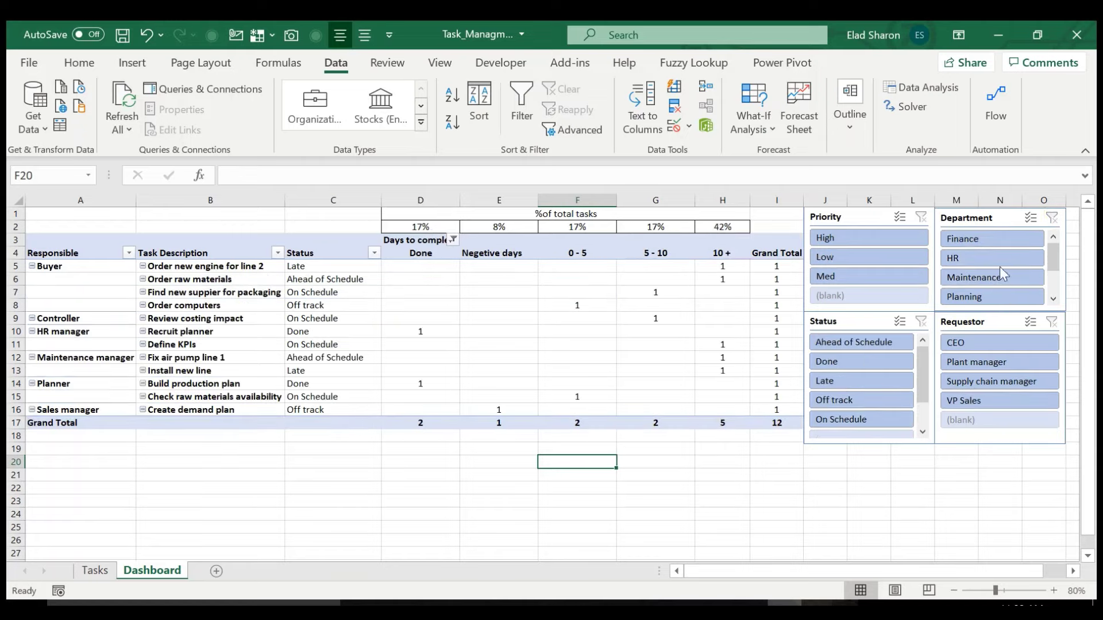
pyautogui.click(997, 345)
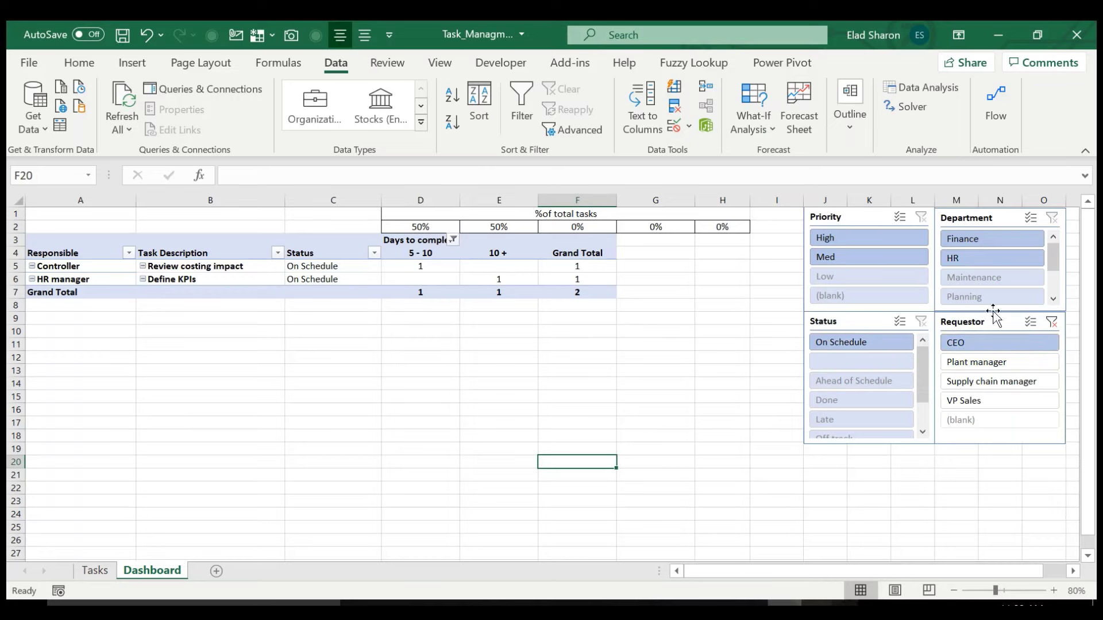
pyautogui.click(1052, 322)
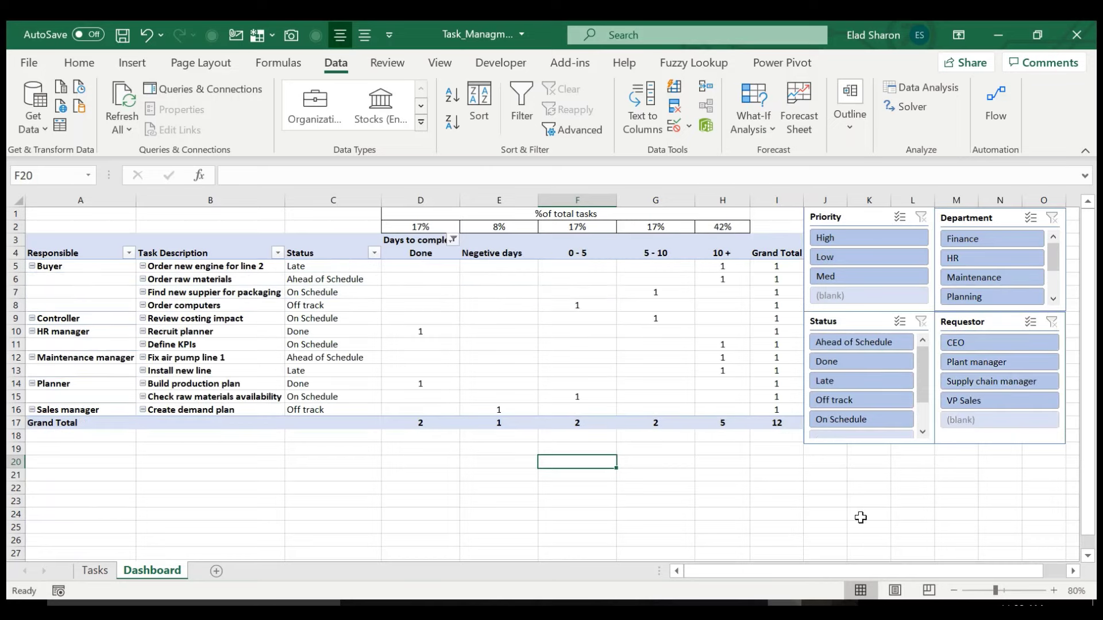
# Filter the Status slicer by Off track, Ahead of Schedule, Done and Late, then clear it.
pyautogui.click(862, 401)
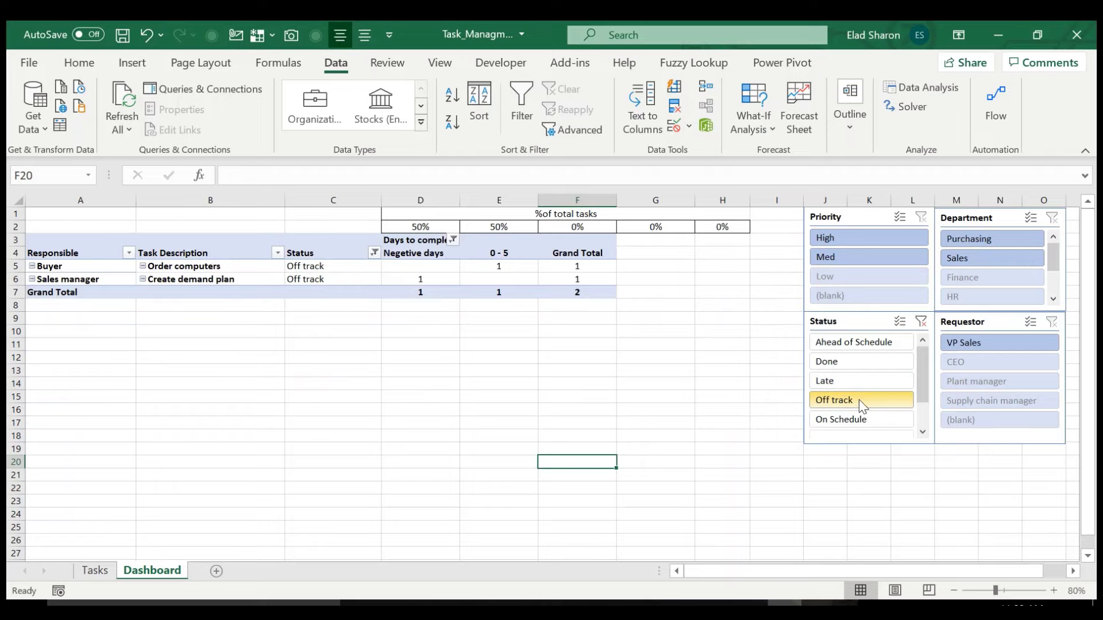
pyautogui.click(866, 345)
pyautogui.click(856, 365)
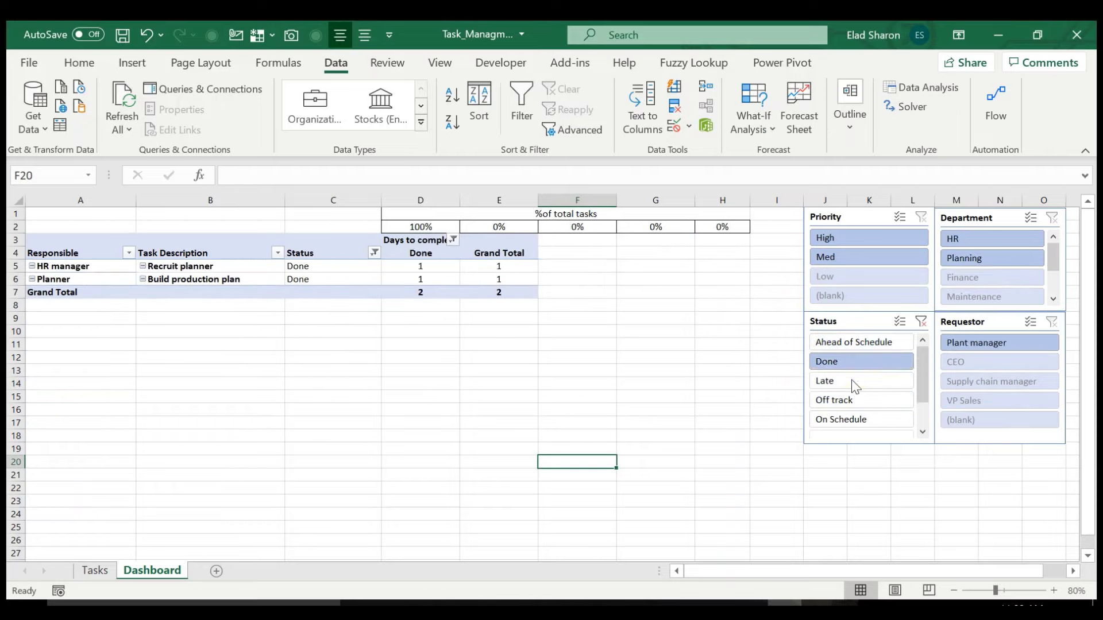
pyautogui.keyDown('ctrl'); pyautogui.click(841, 402); pyautogui.keyUp('ctrl')
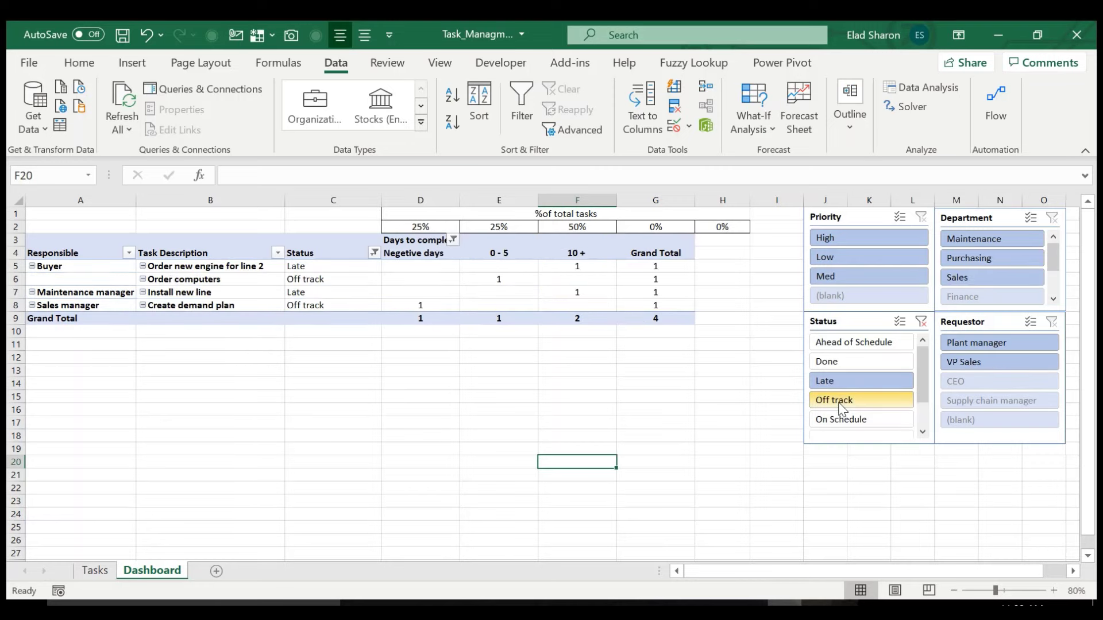
pyautogui.click(920, 322)
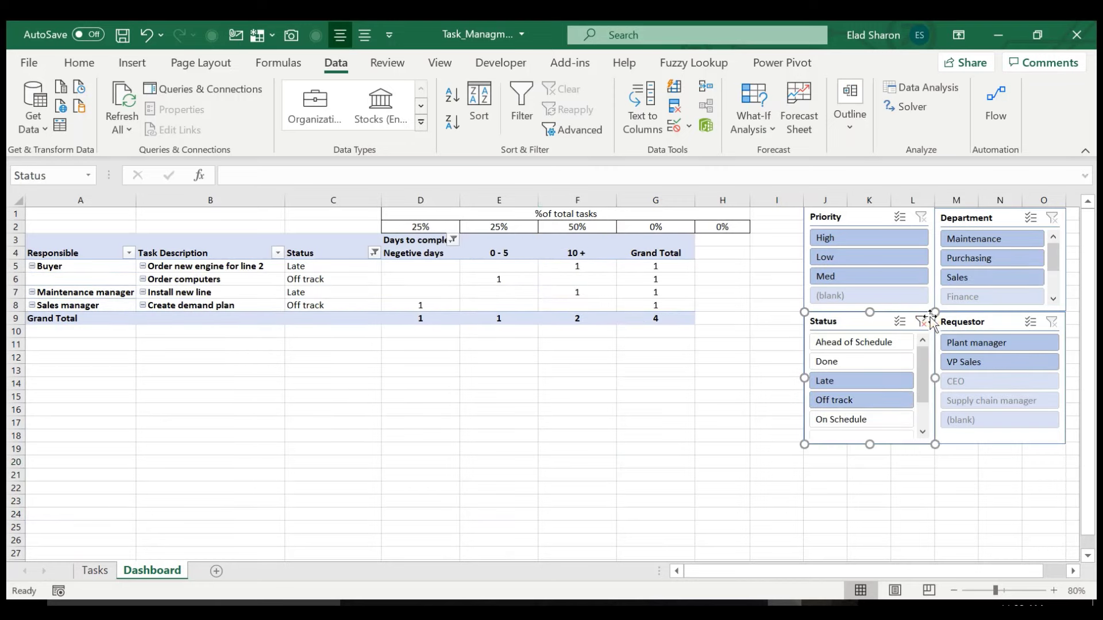
pyautogui.click(921, 321)
# Filter to High priority, clear the Priority filter, and return to the Tasks sheet.
pyautogui.click(881, 238)
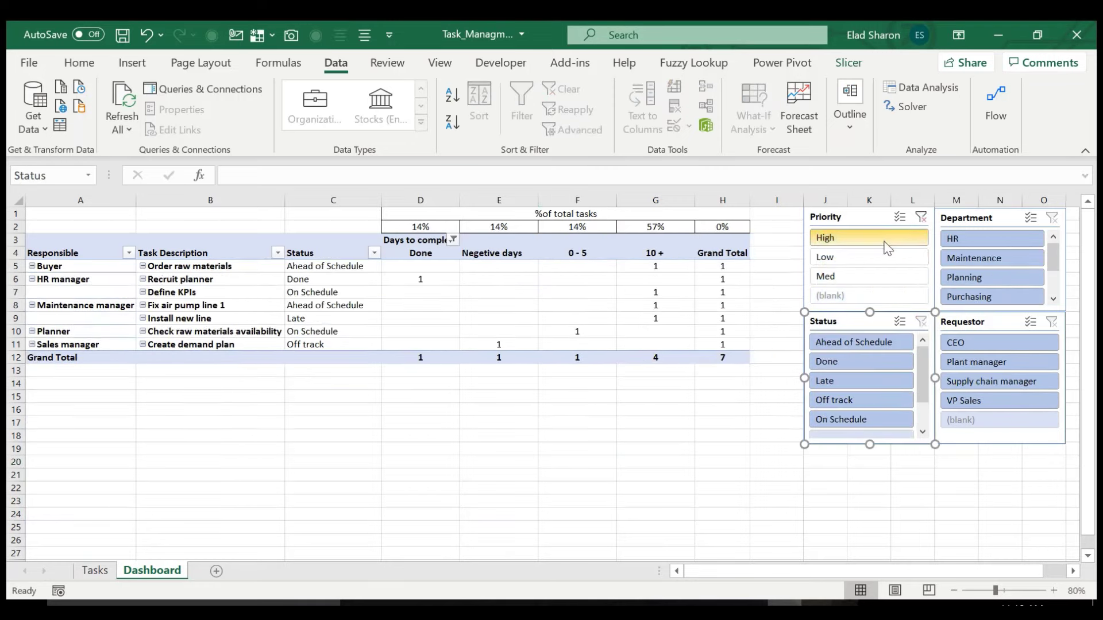
pyautogui.click(921, 217)
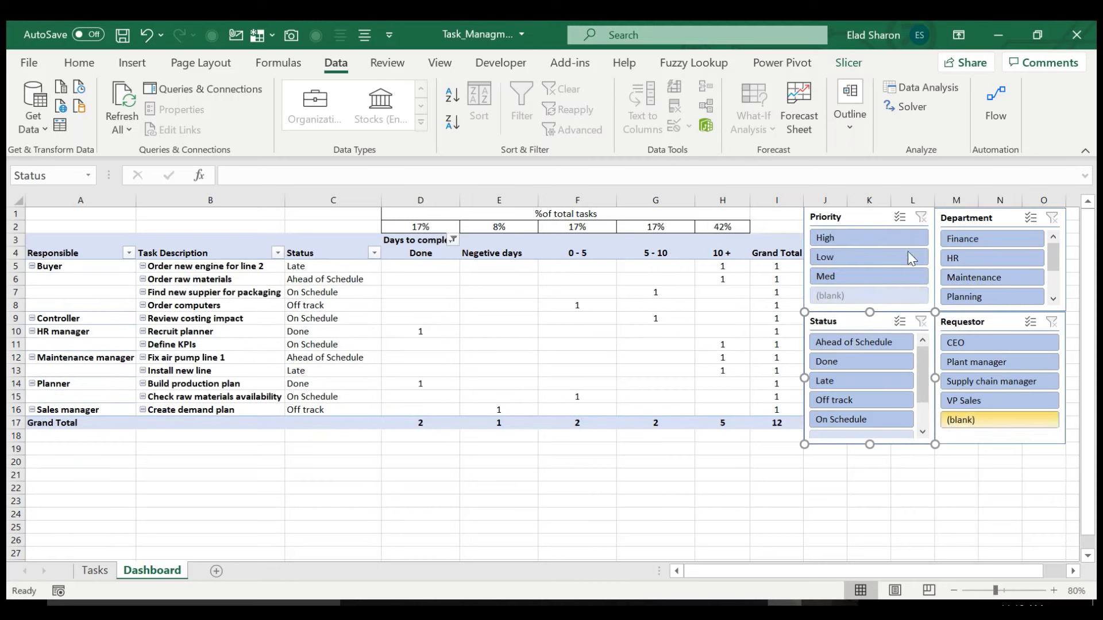
pyautogui.click(762, 489)
pyautogui.click(95, 571)
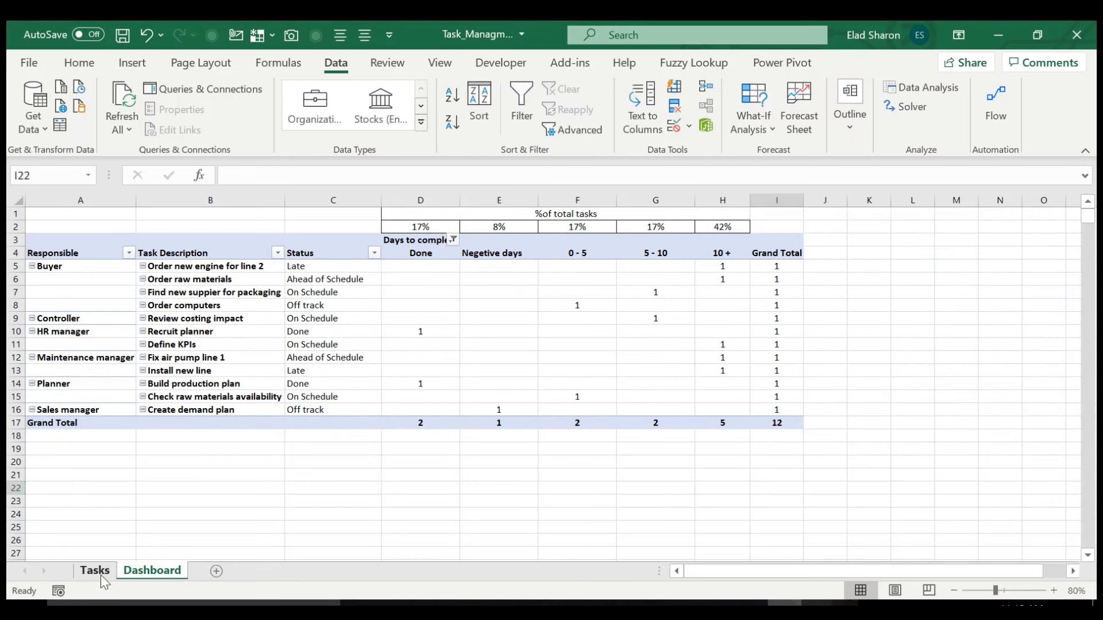
pyautogui.click(152, 571)
pyautogui.click(723, 501)
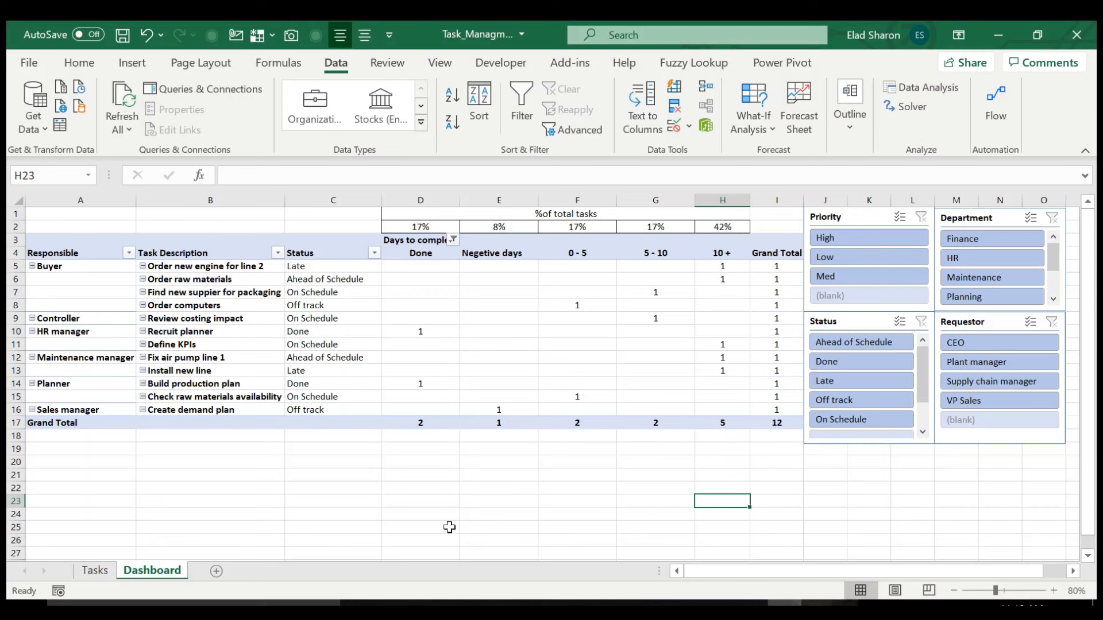
pyautogui.click(95, 571)
pyautogui.click(635, 285)
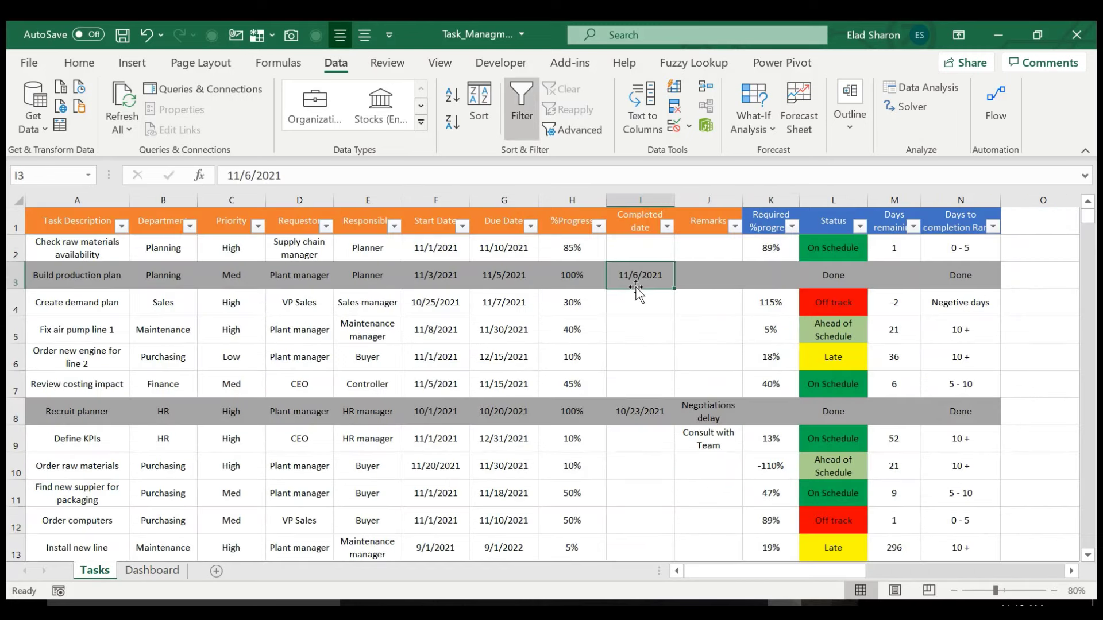
pyautogui.click(633, 293)
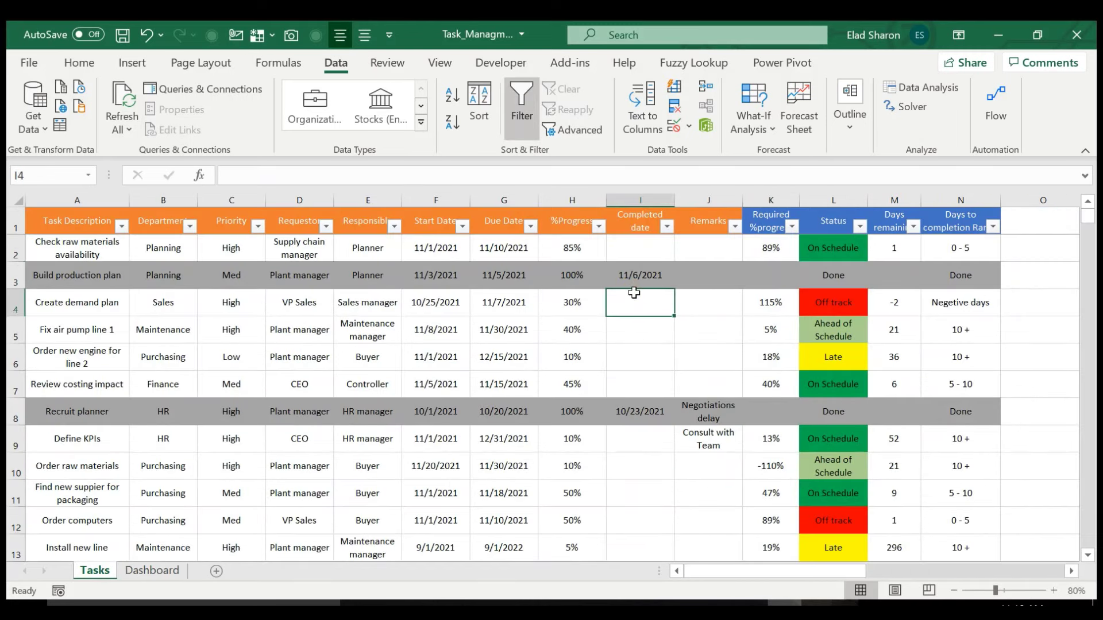